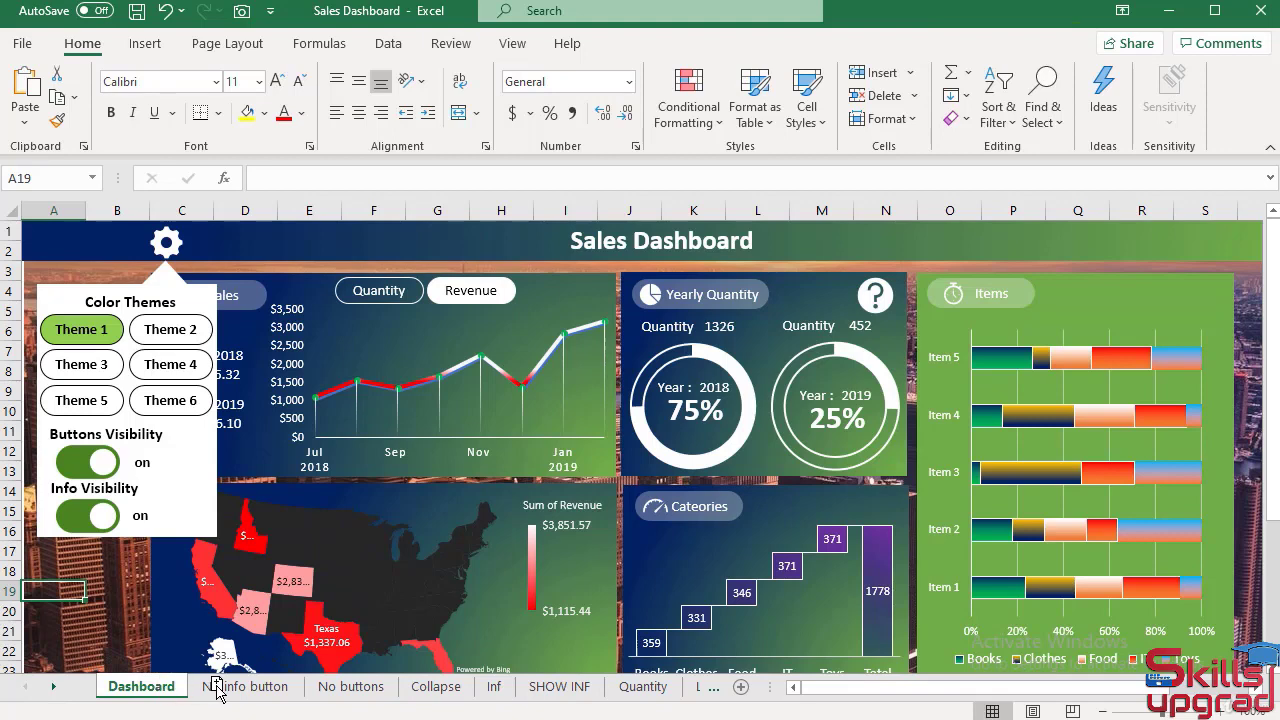
Ctrl-drag a copy of the Dashboard sheet tab and rename the copy t2
{"action": "left_click_drag", "start_coordinate": [216, 690], "coordinate": [222, 688], "text": "ctrl"}
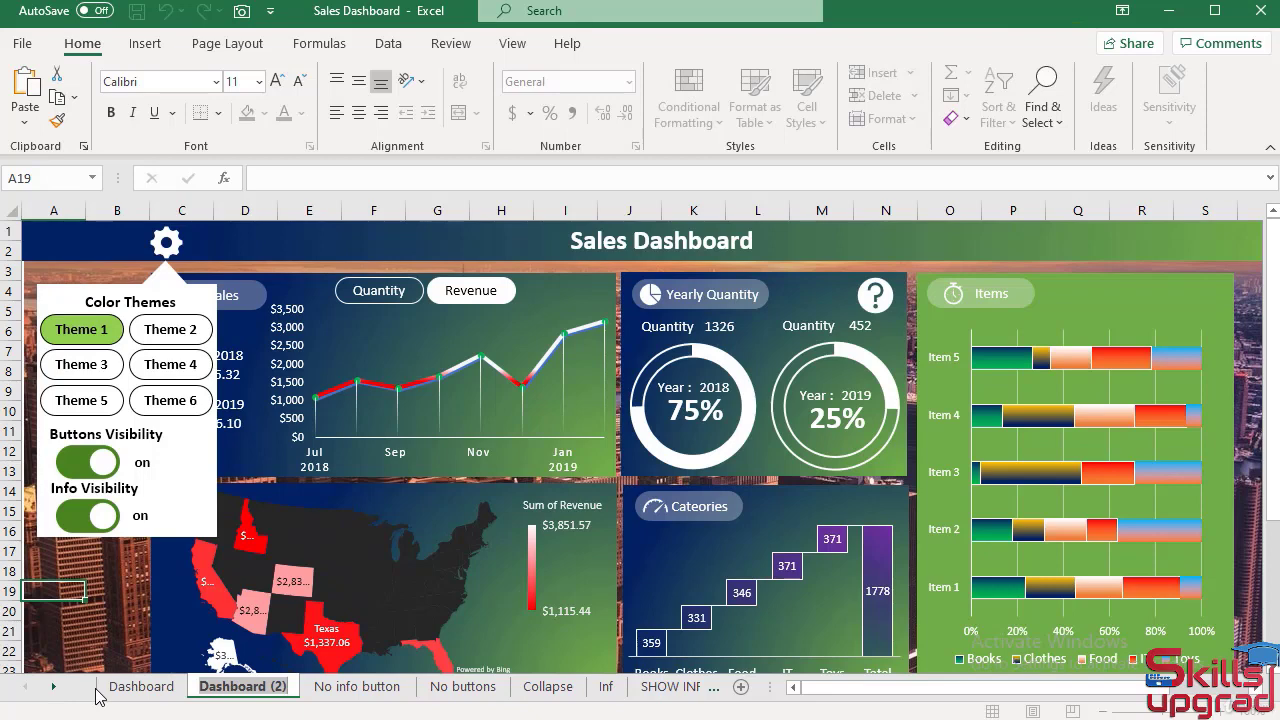
{"action": "key", "text": "BackSpace"}
{"action": "type", "text": "t2"}
{"action": "key", "text": "Return"}
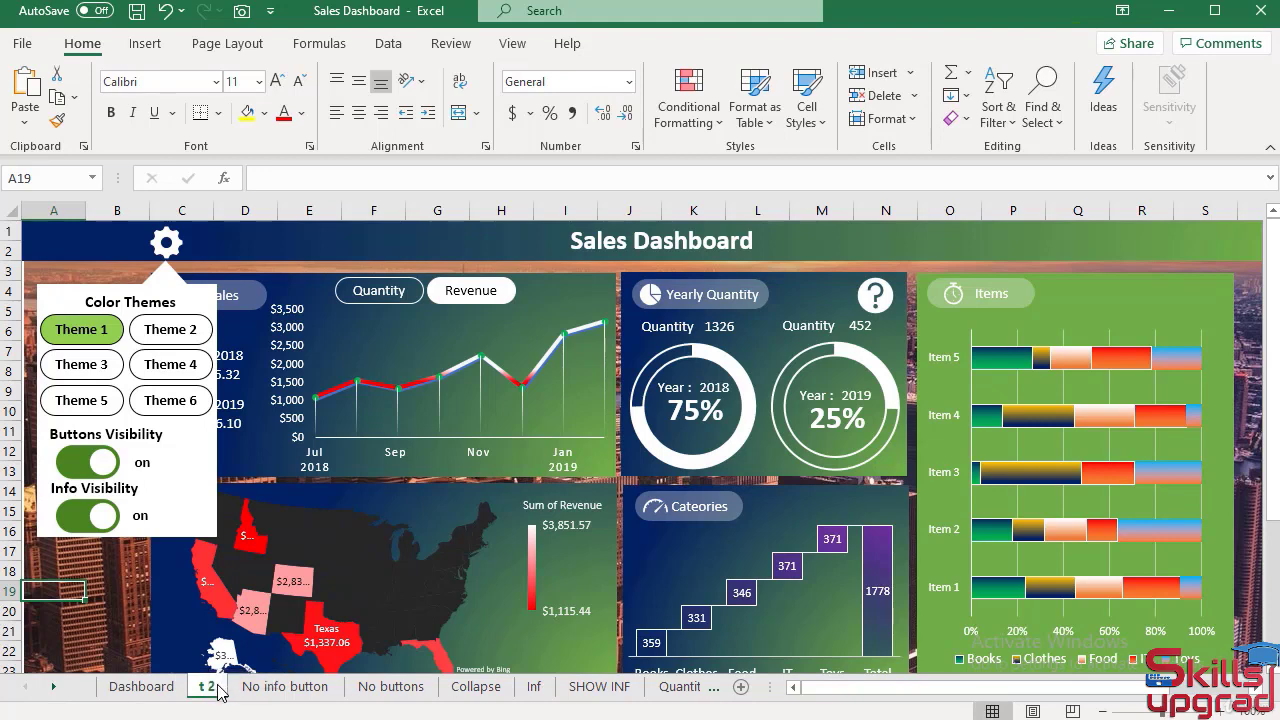
Open Format Shape for the box over the line chart and make its first gradient stop cyan
{"action": "left_click", "coordinate": [576, 276]}
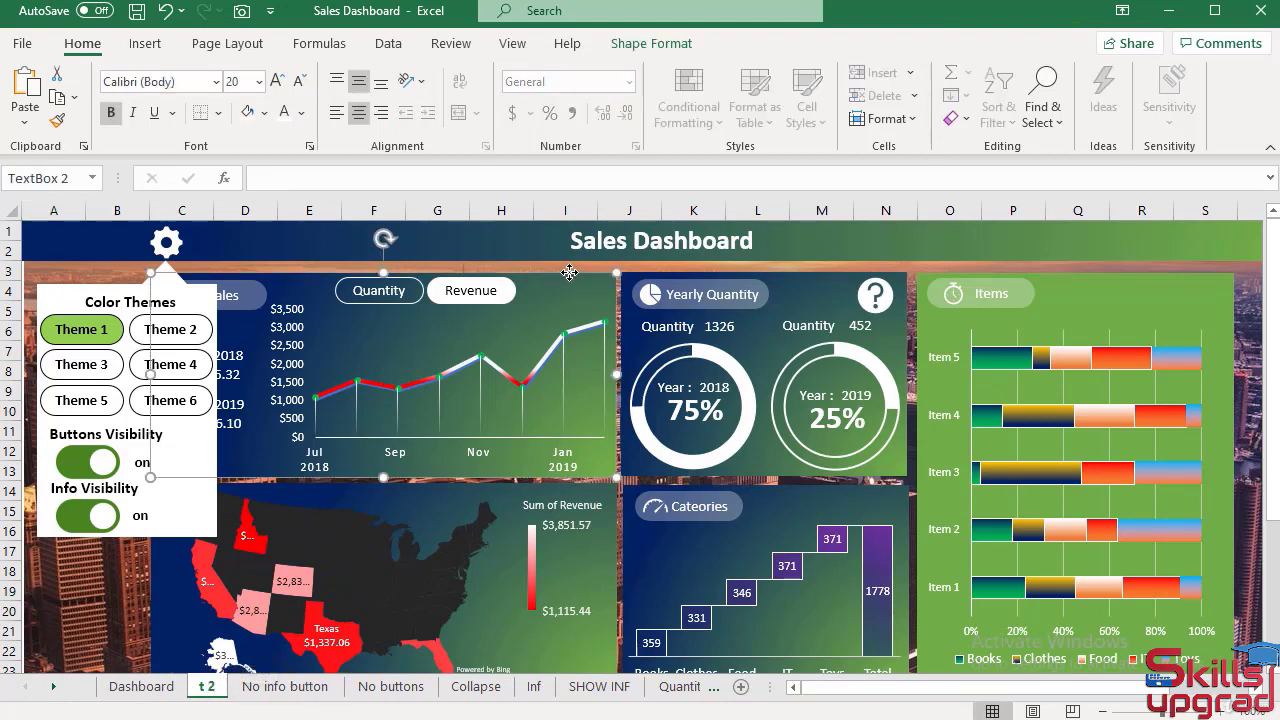
{"action": "right_click", "coordinate": [569, 272]}
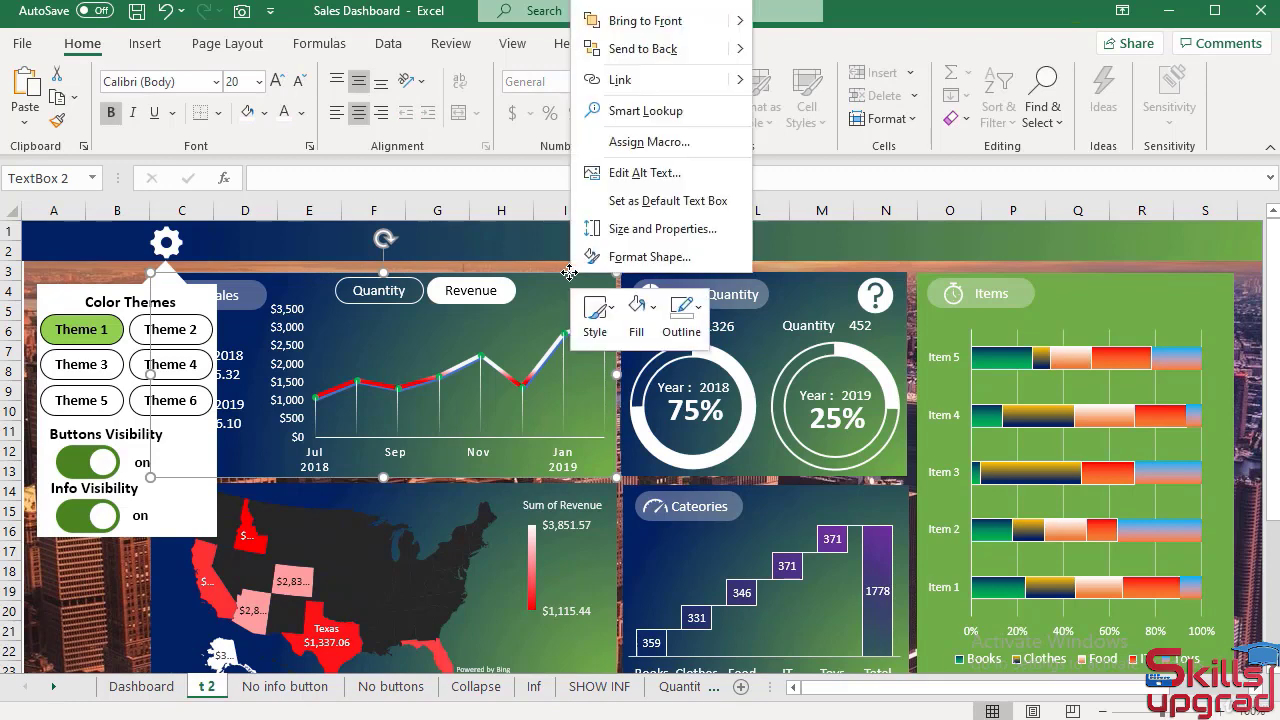
{"action": "left_click", "coordinate": [638, 255]}
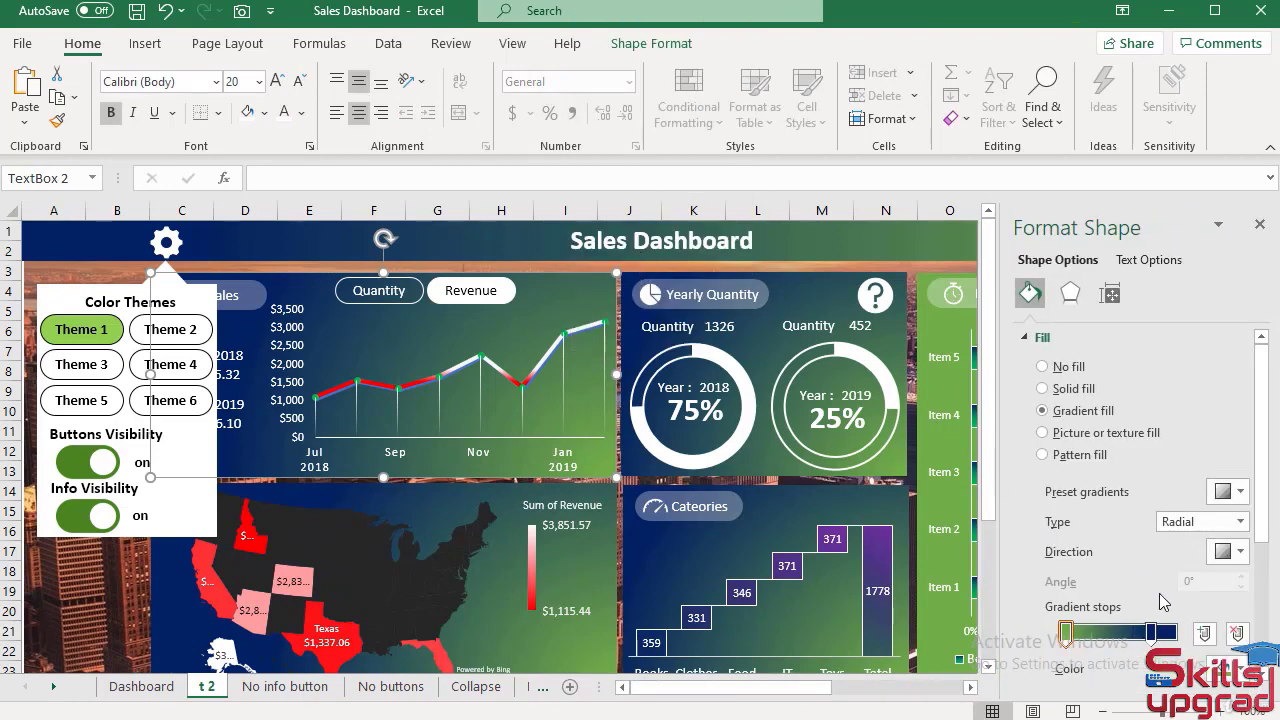
{"action": "left_click_drag", "start_coordinate": [1264, 540], "coordinate": [1278, 585]}
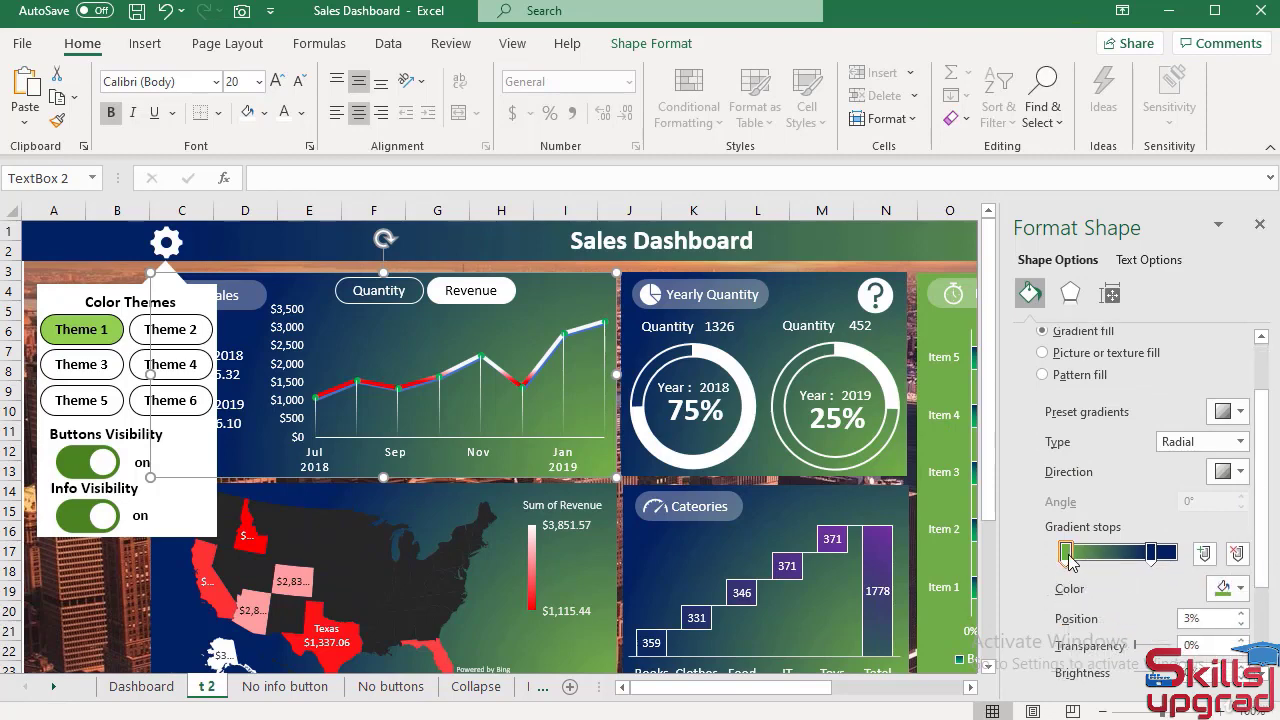
{"action": "left_click", "coordinate": [1241, 592]}
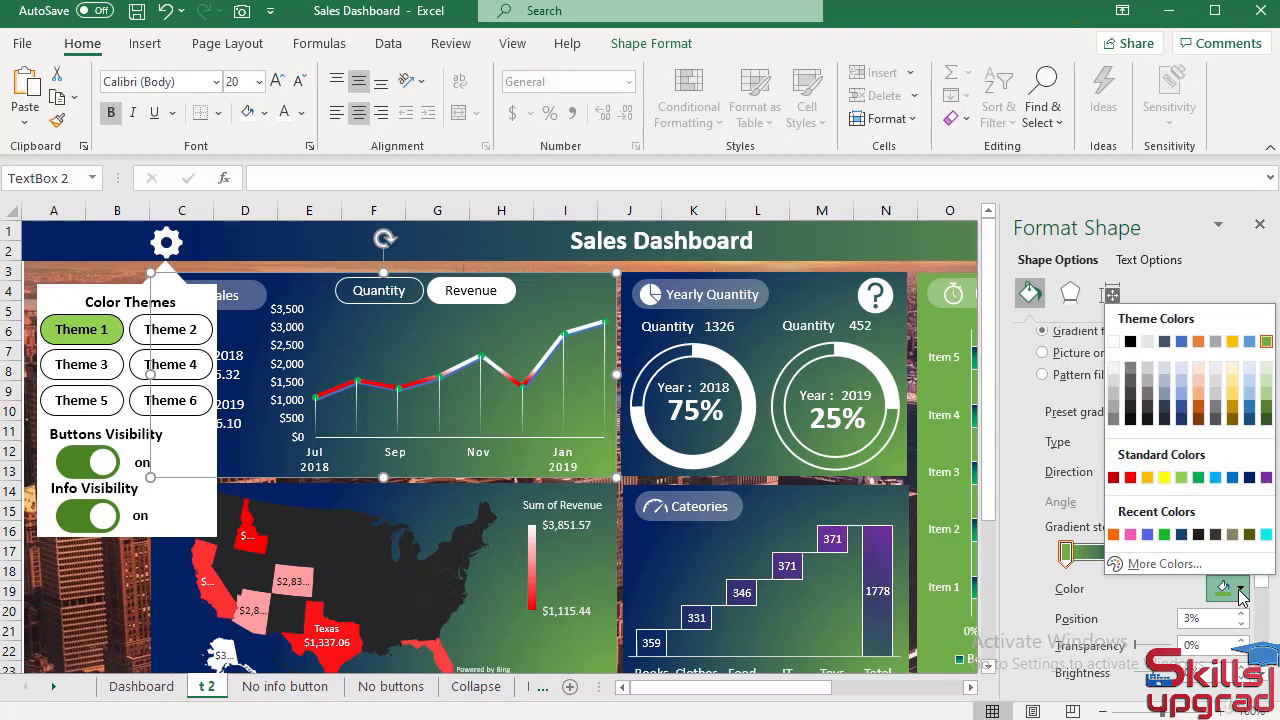
{"action": "left_click", "coordinate": [1249, 535]}
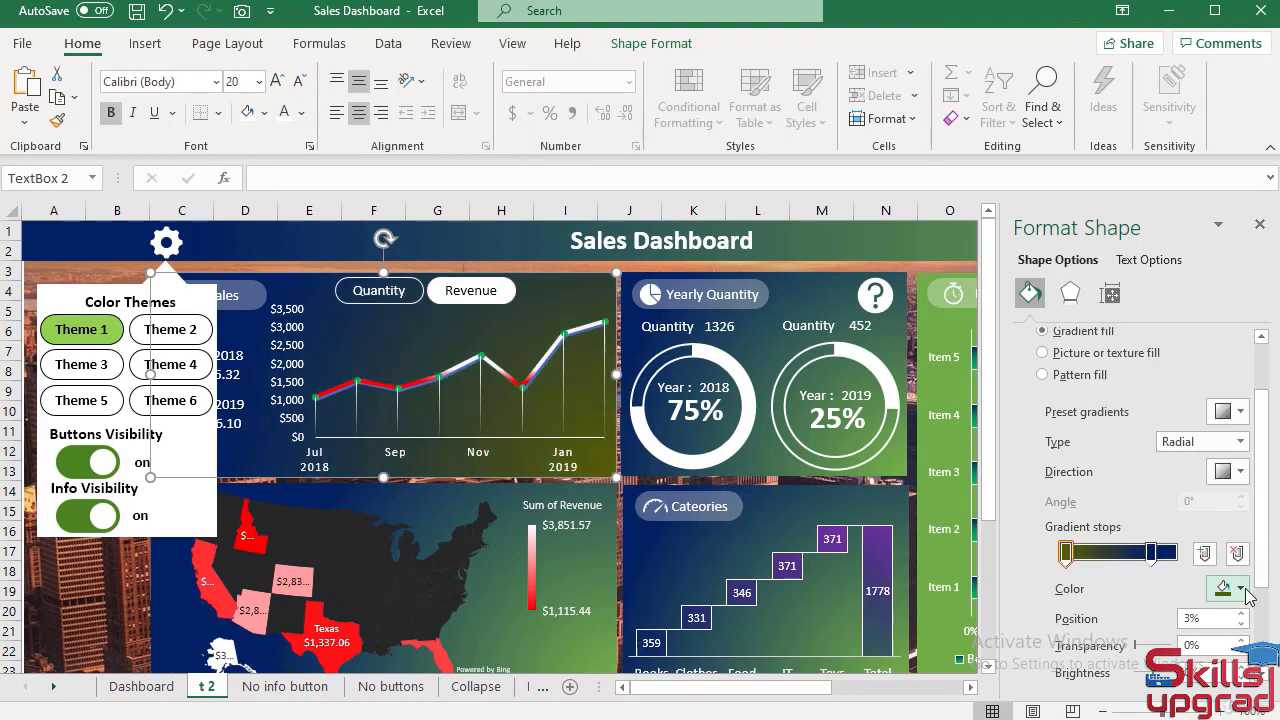
{"action": "left_click", "coordinate": [1240, 590]}
{"action": "left_click", "coordinate": [1266, 541]}
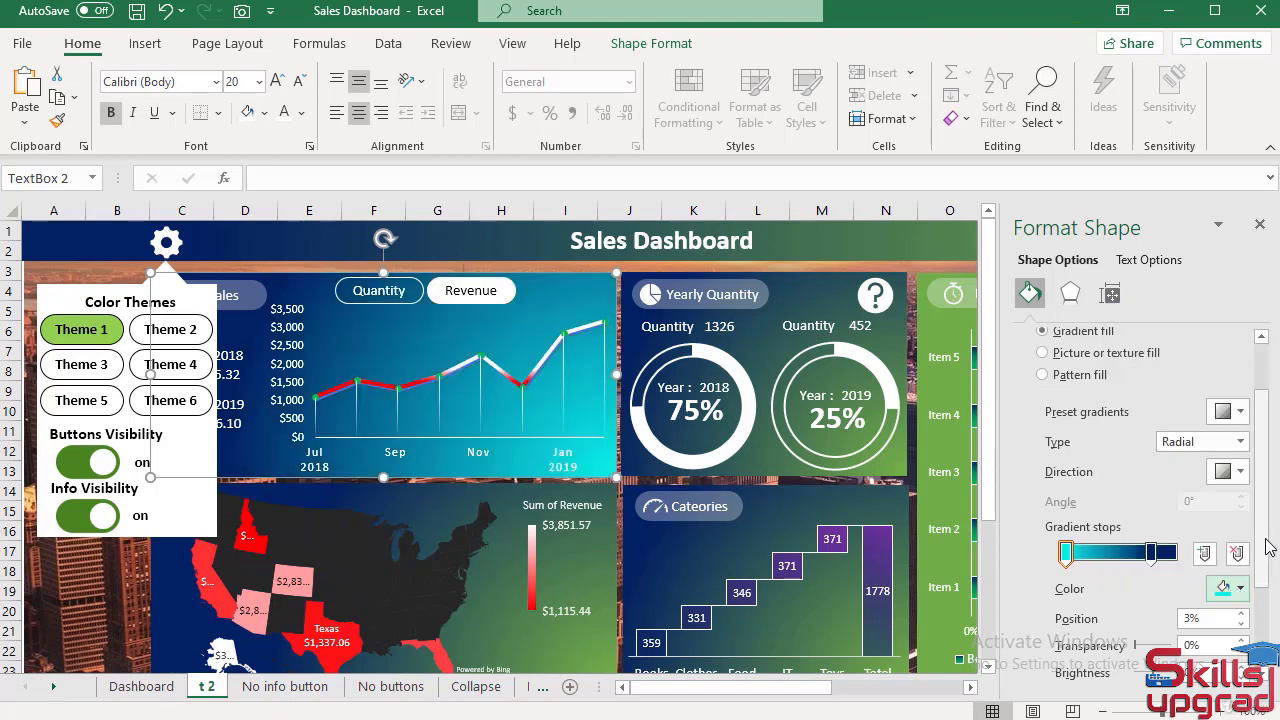
Make the 78% gradient stop dark and move the cyan stop to 32%
{"action": "left_click", "coordinate": [1151, 552]}
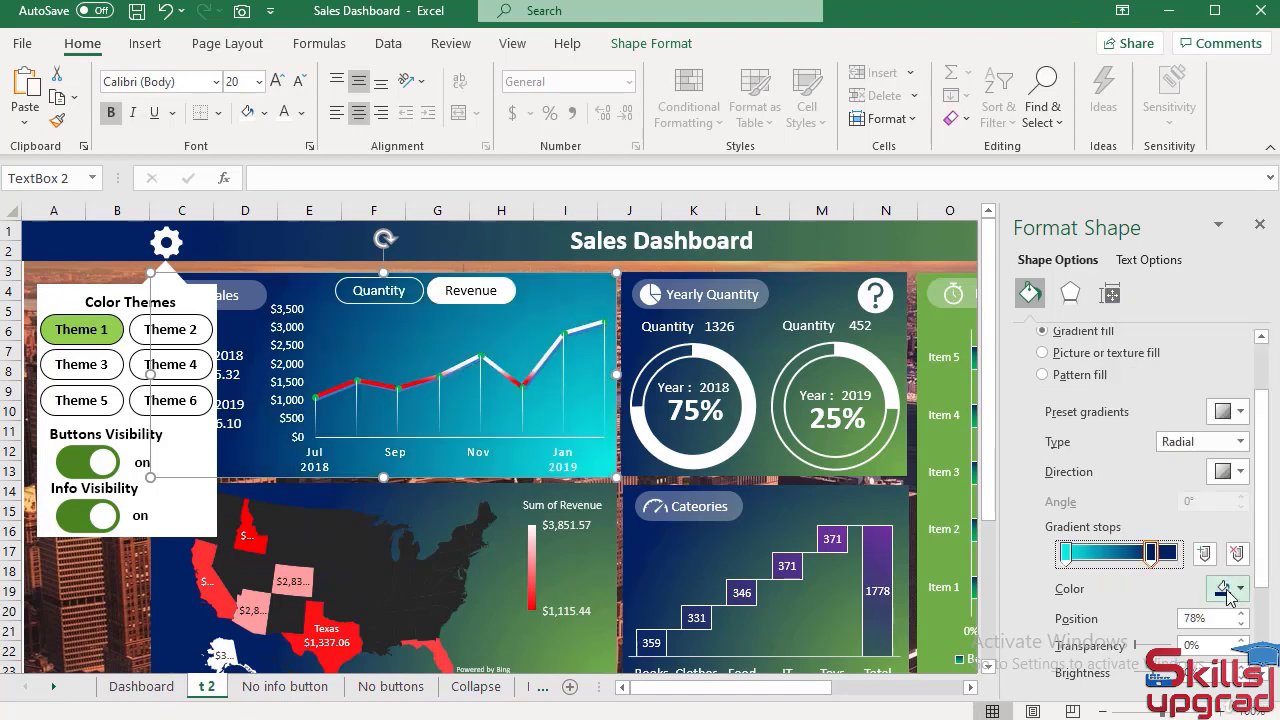
{"action": "left_click", "coordinate": [1240, 590]}
{"action": "left_click", "coordinate": [1250, 541]}
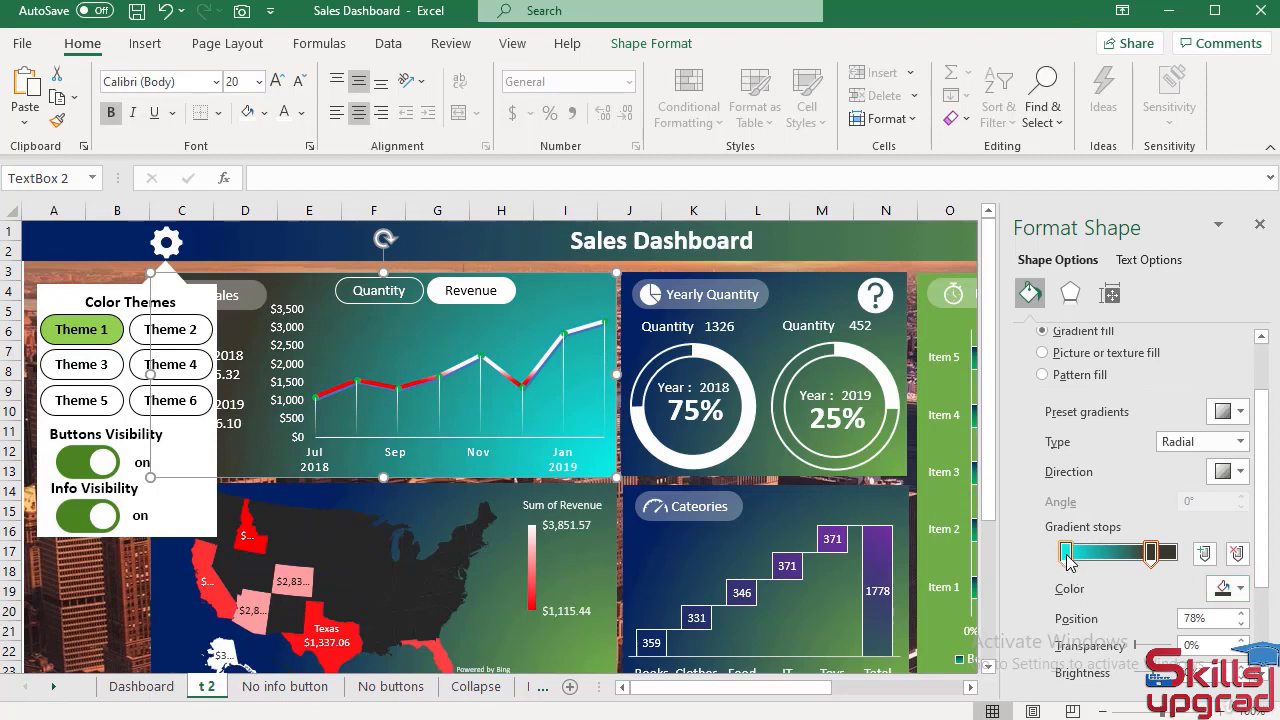
{"action": "left_click_drag", "start_coordinate": [1066, 560], "coordinate": [1147, 566]}
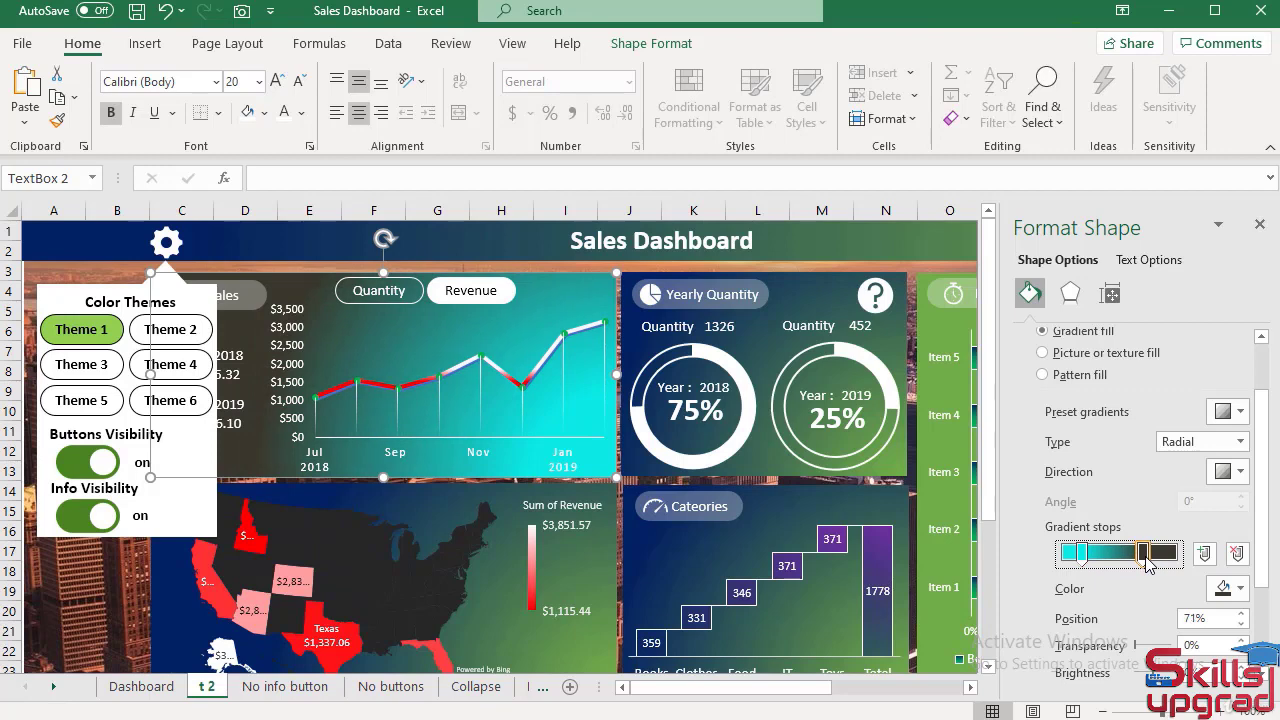
{"action": "left_click", "coordinate": [521, 260]}
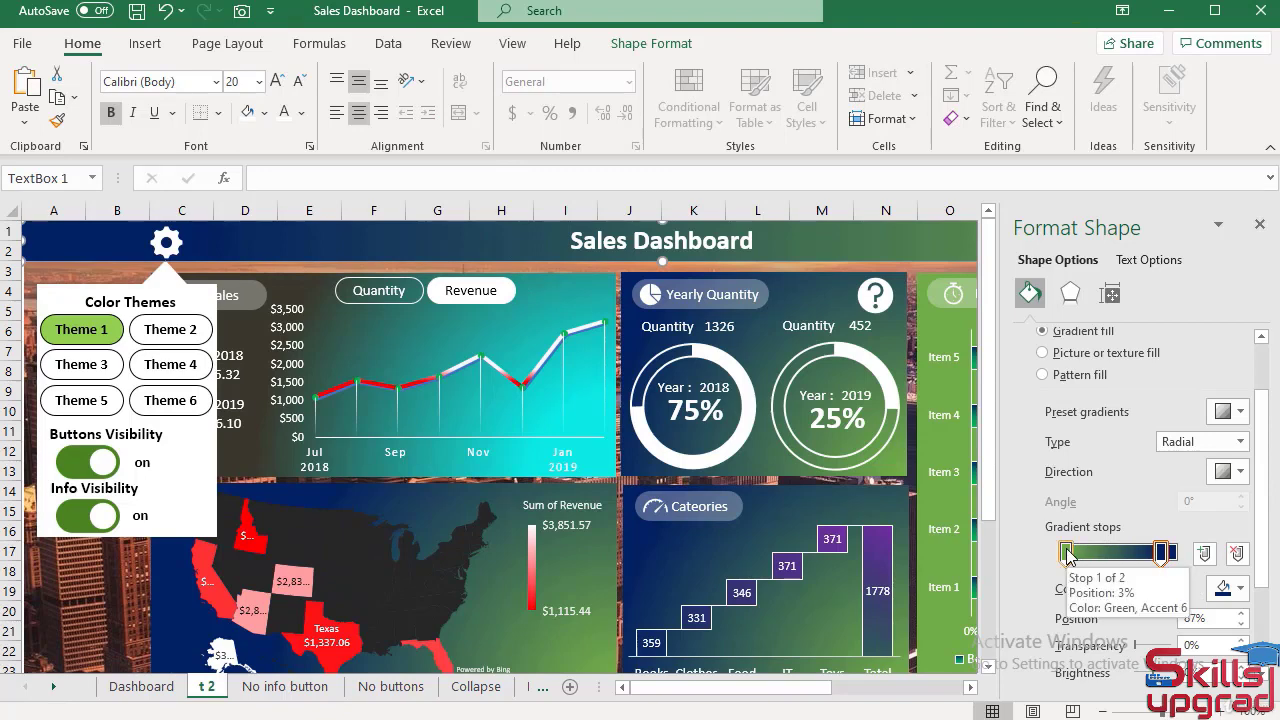
Set the title banner's 87% gradient stop to a dark colour and its 3% stop to teal
{"action": "left_click", "coordinate": [1160, 553]}
{"action": "left_click", "coordinate": [1240, 592]}
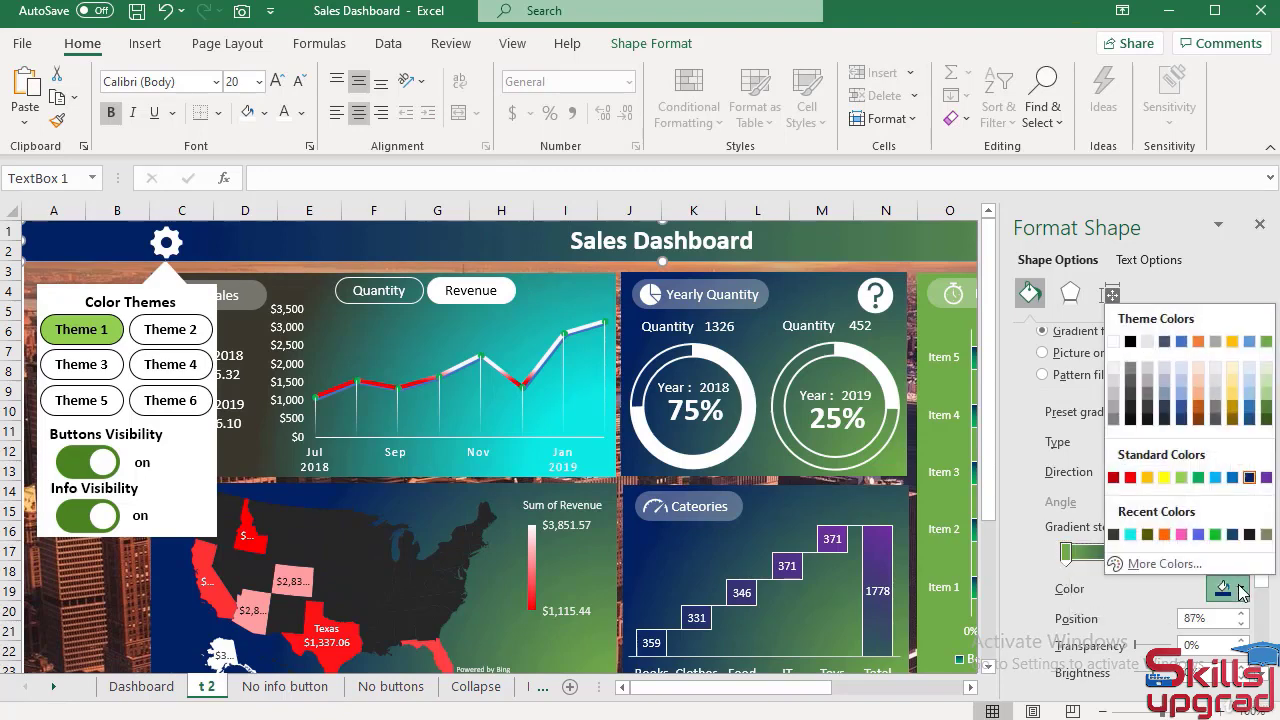
{"action": "left_click", "coordinate": [1136, 537]}
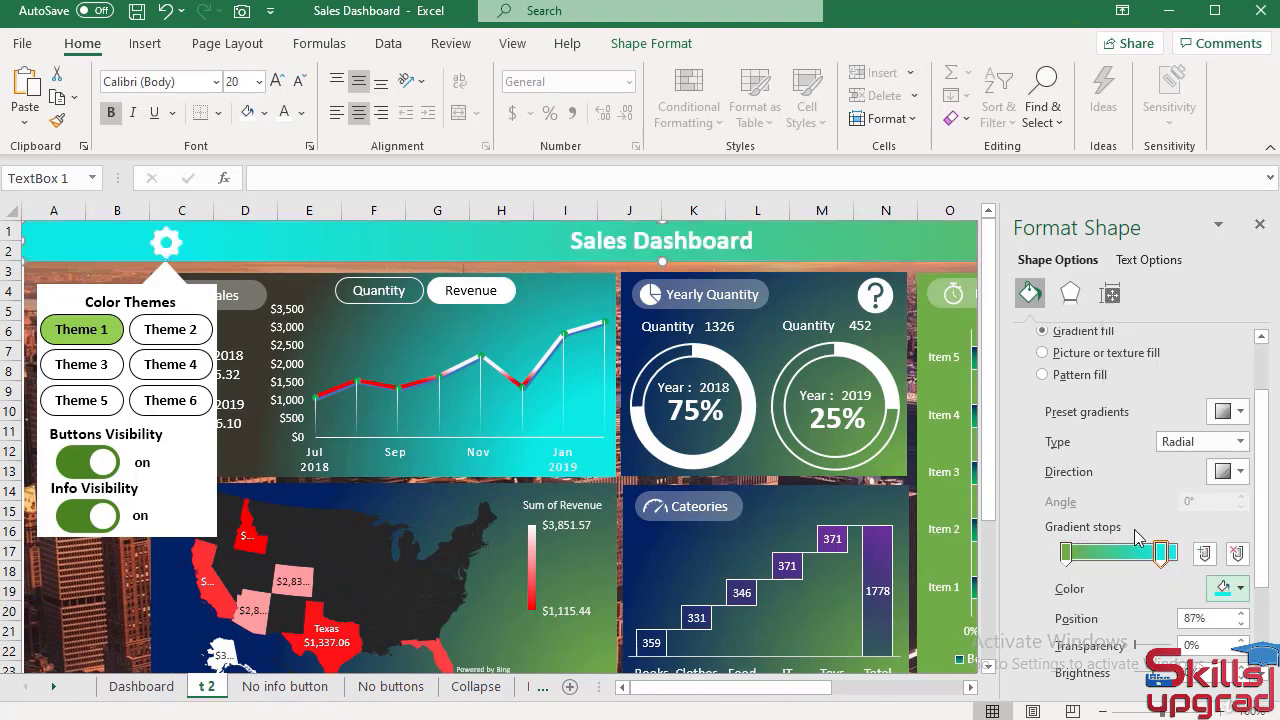
{"action": "left_click", "coordinate": [1160, 553]}
{"action": "left_click", "coordinate": [1236, 591]}
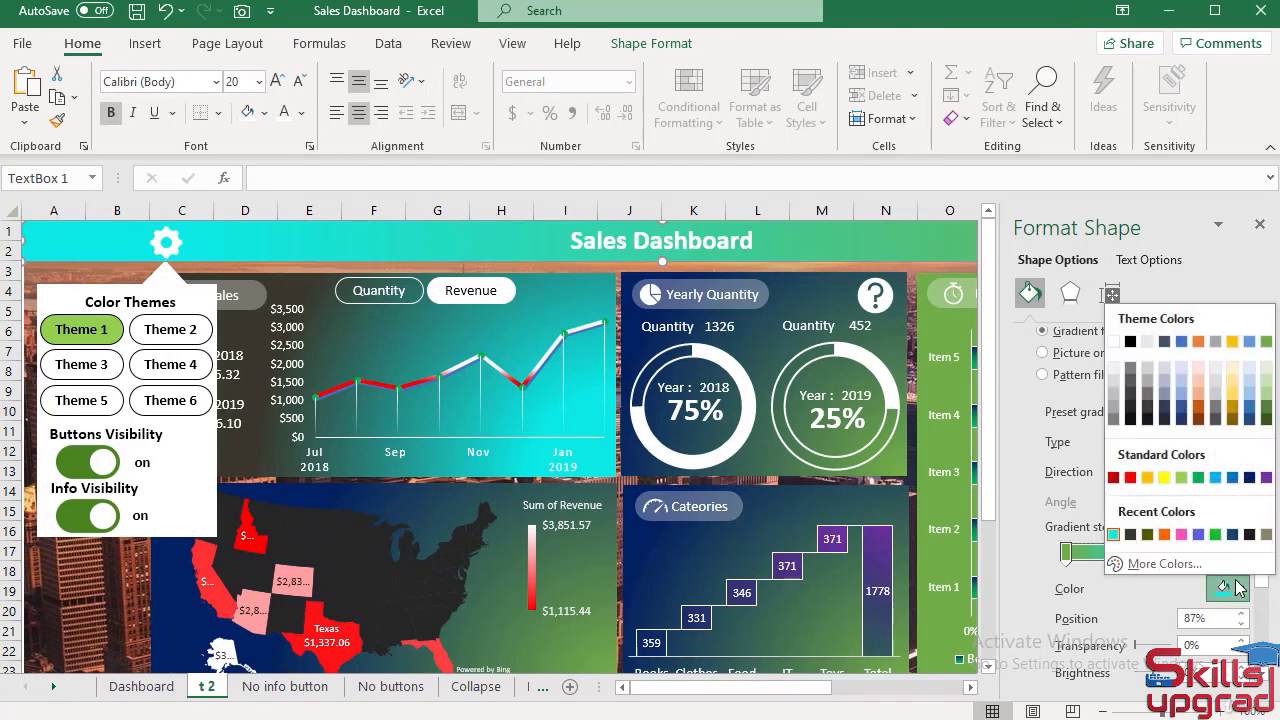
{"action": "left_click", "coordinate": [1250, 536]}
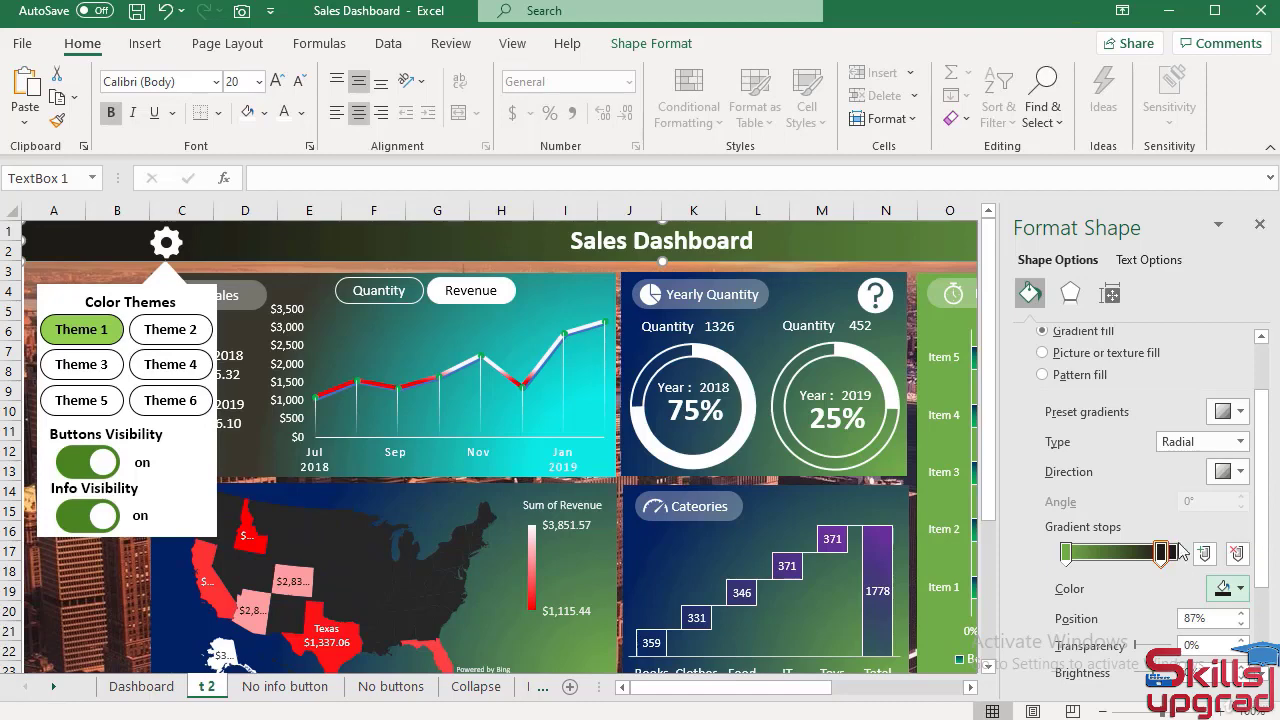
{"action": "left_click", "coordinate": [1066, 553]}
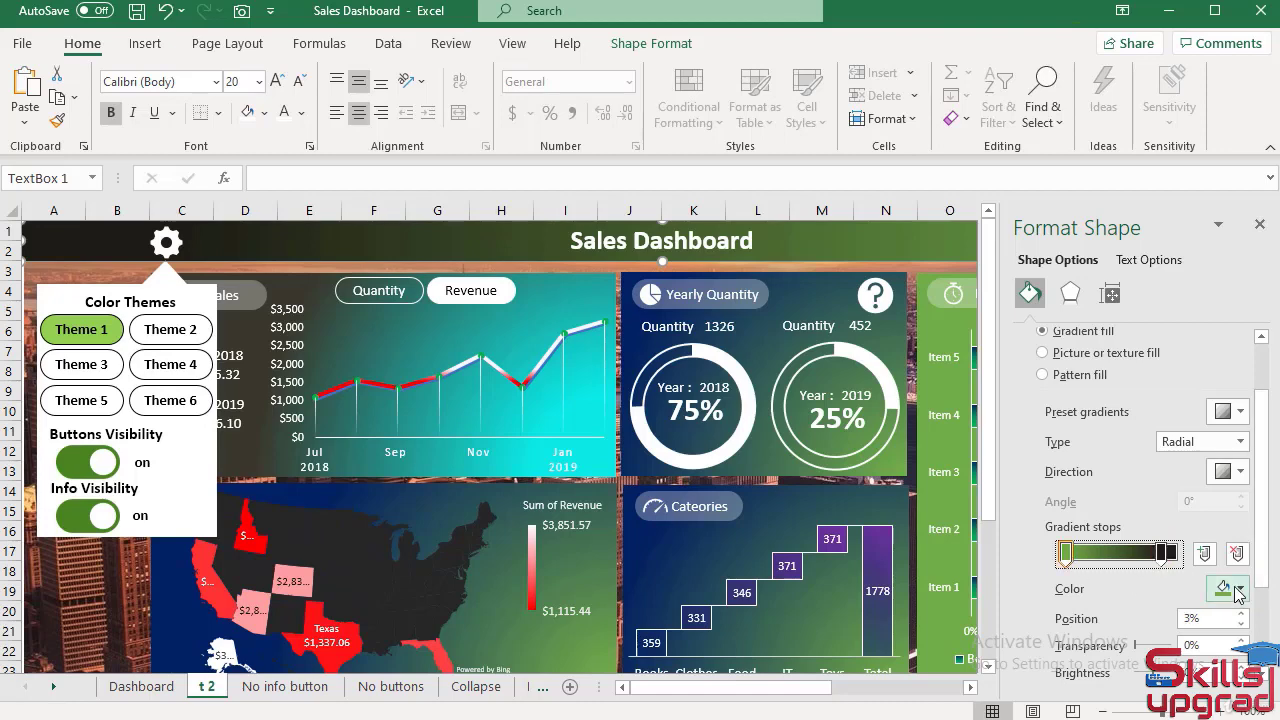
{"action": "left_click", "coordinate": [1238, 592]}
{"action": "left_click", "coordinate": [1139, 537]}
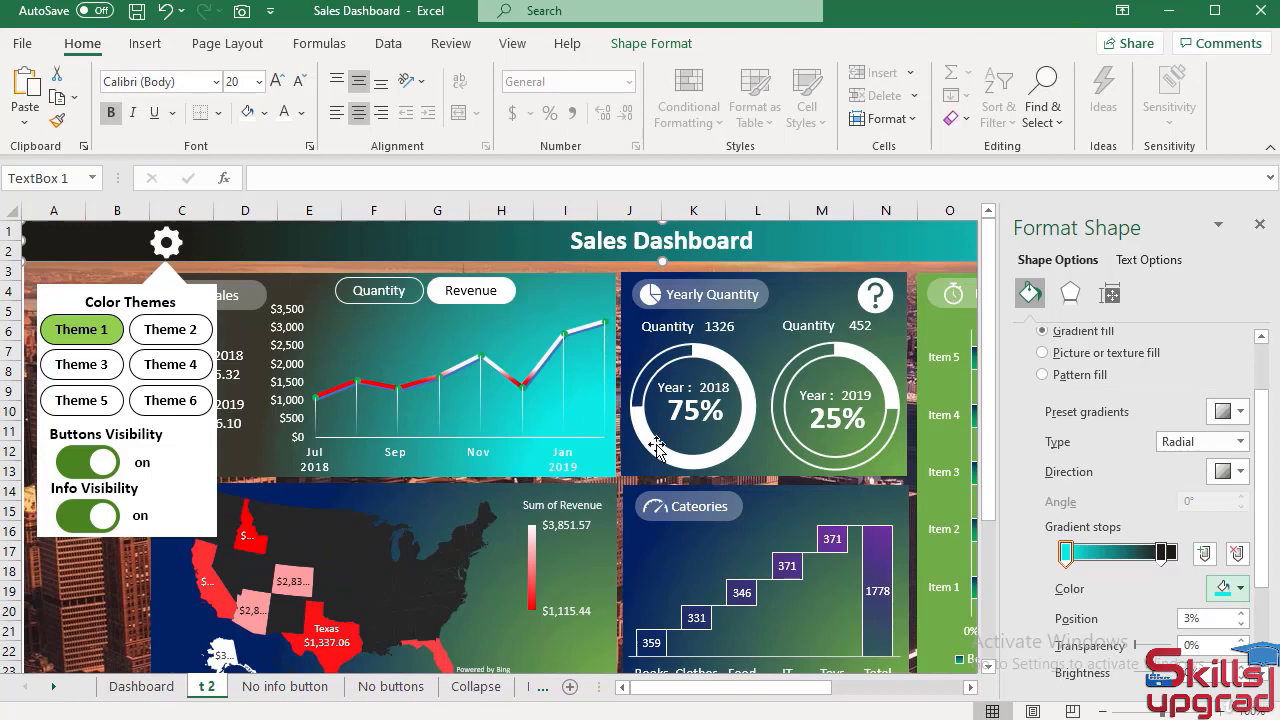
{"action": "left_click", "coordinate": [495, 485]}
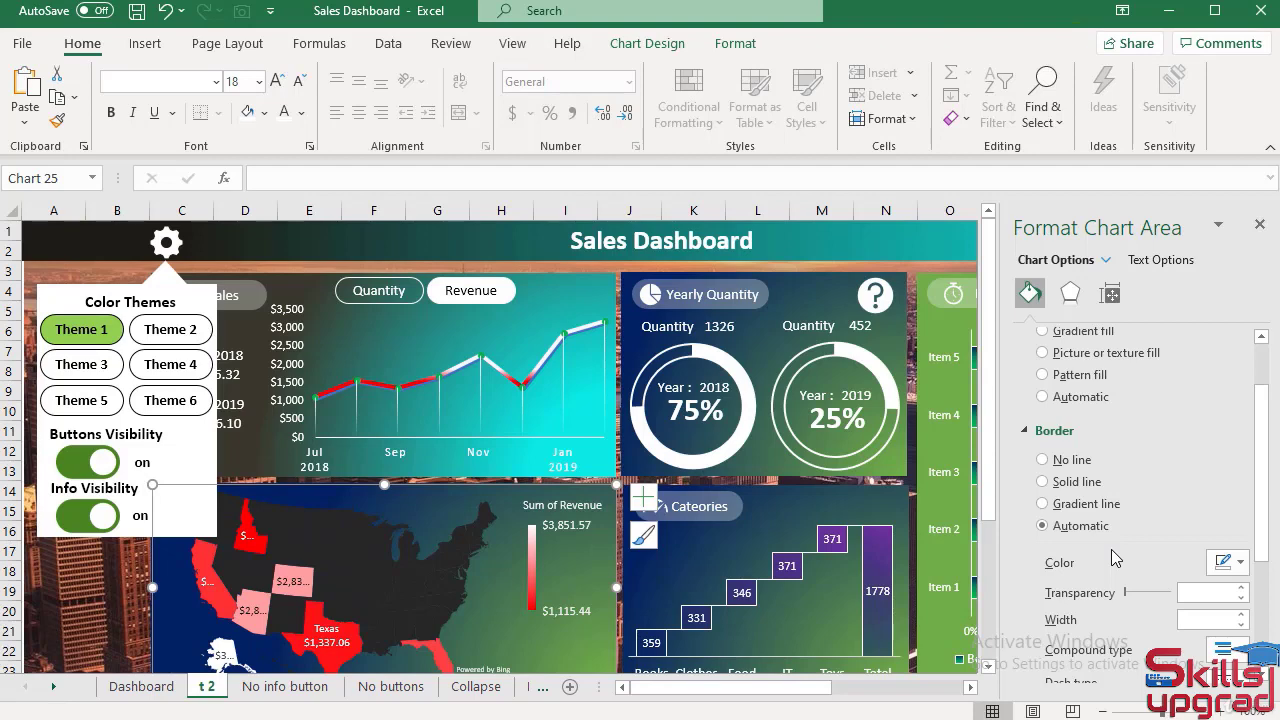
Open the Selection Pane from Find & Select and hide Chart 25, the map chart
{"action": "scroll", "coordinate": [1063, 401], "scroll_direction": "up", "scroll_amount": 2}
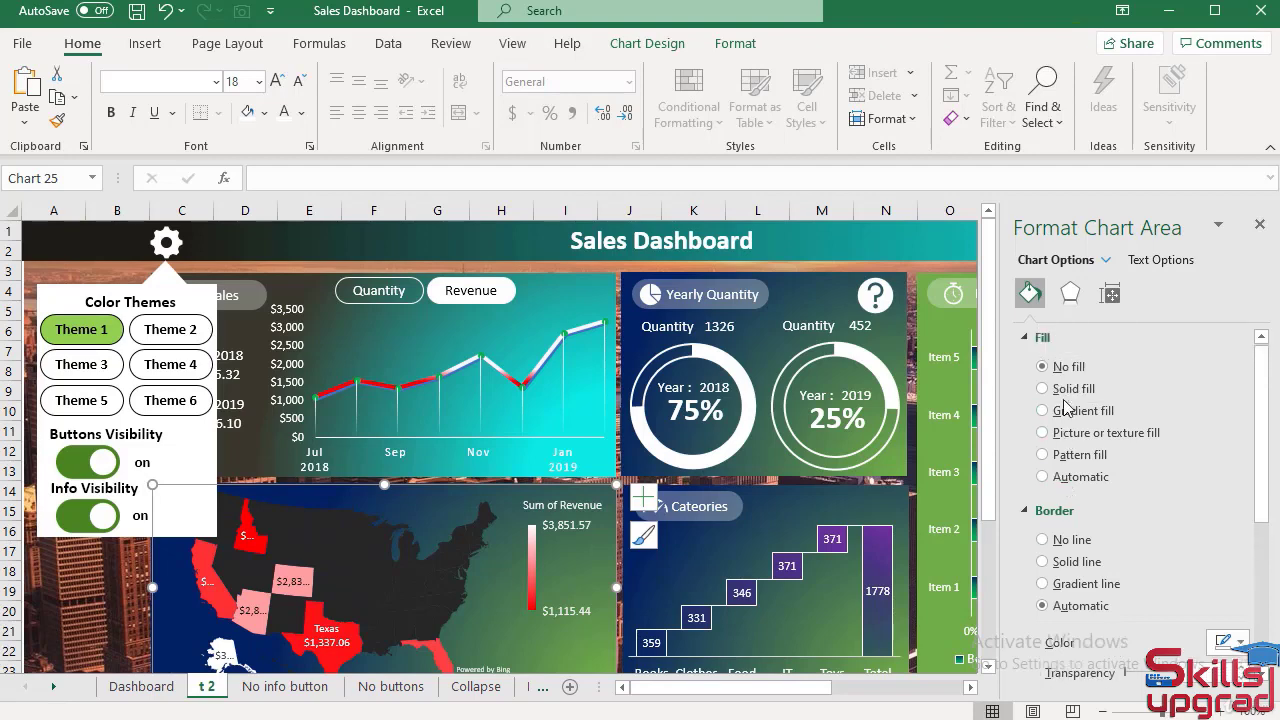
{"action": "scroll", "coordinate": [615, 485], "scroll_direction": "down", "scroll_amount": 1}
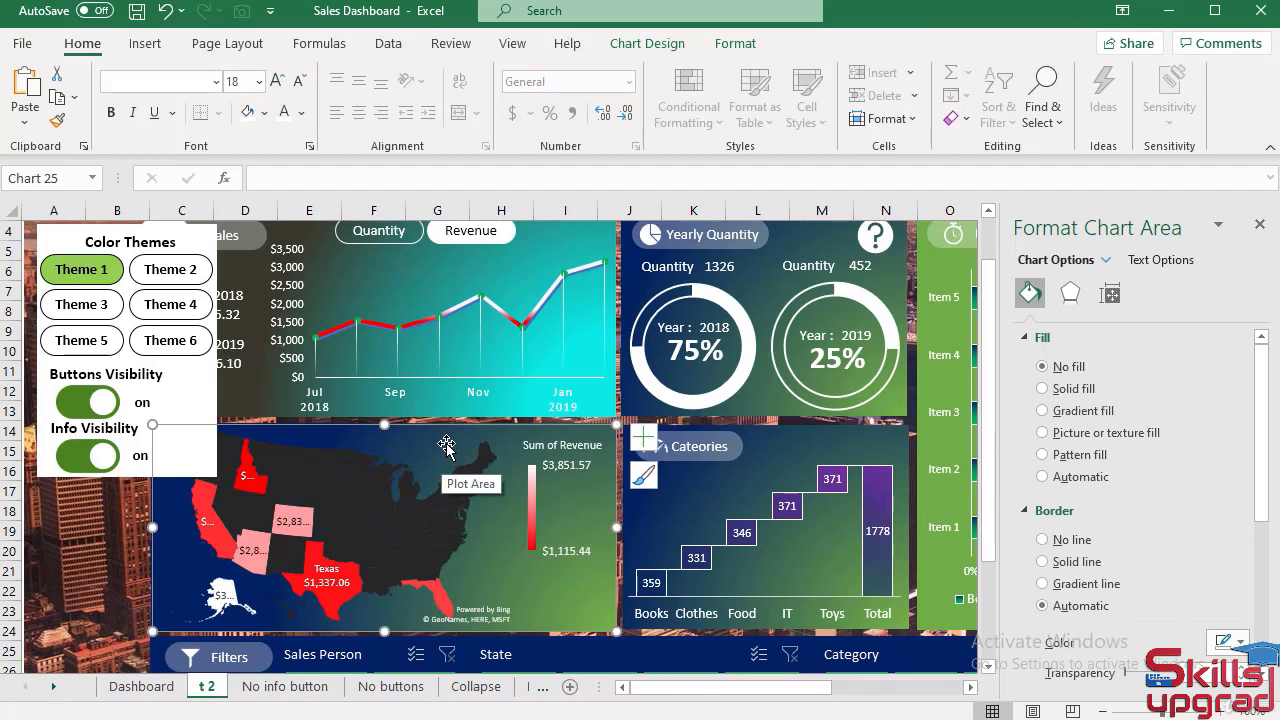
{"action": "left_click", "coordinate": [1043, 110]}
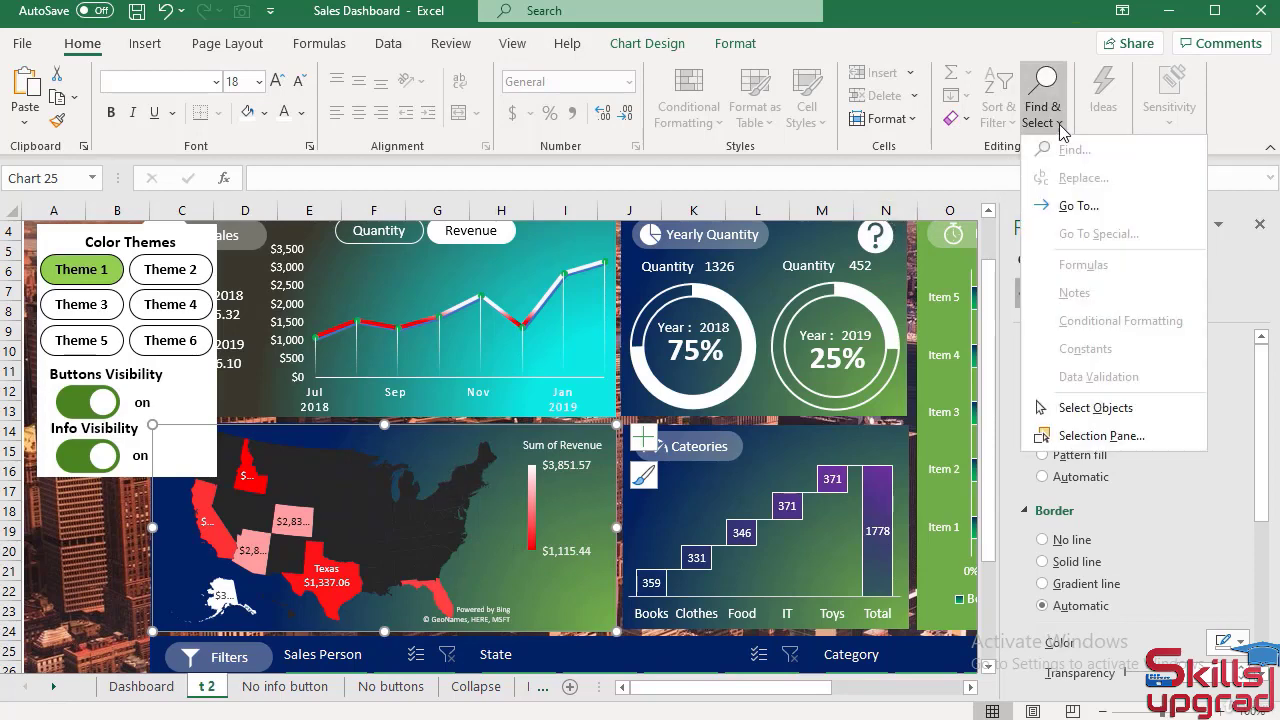
{"action": "left_click", "coordinate": [1095, 436]}
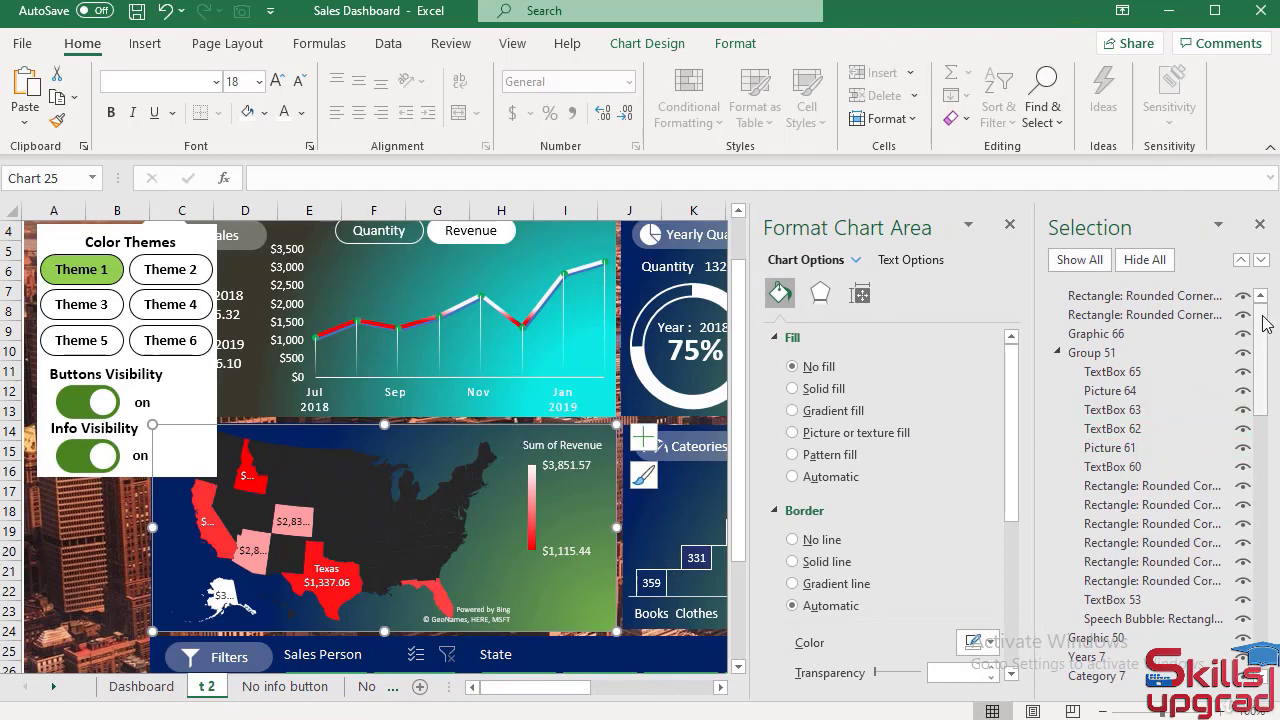
{"action": "left_click_drag", "start_coordinate": [1268, 326], "coordinate": [1262, 505]}
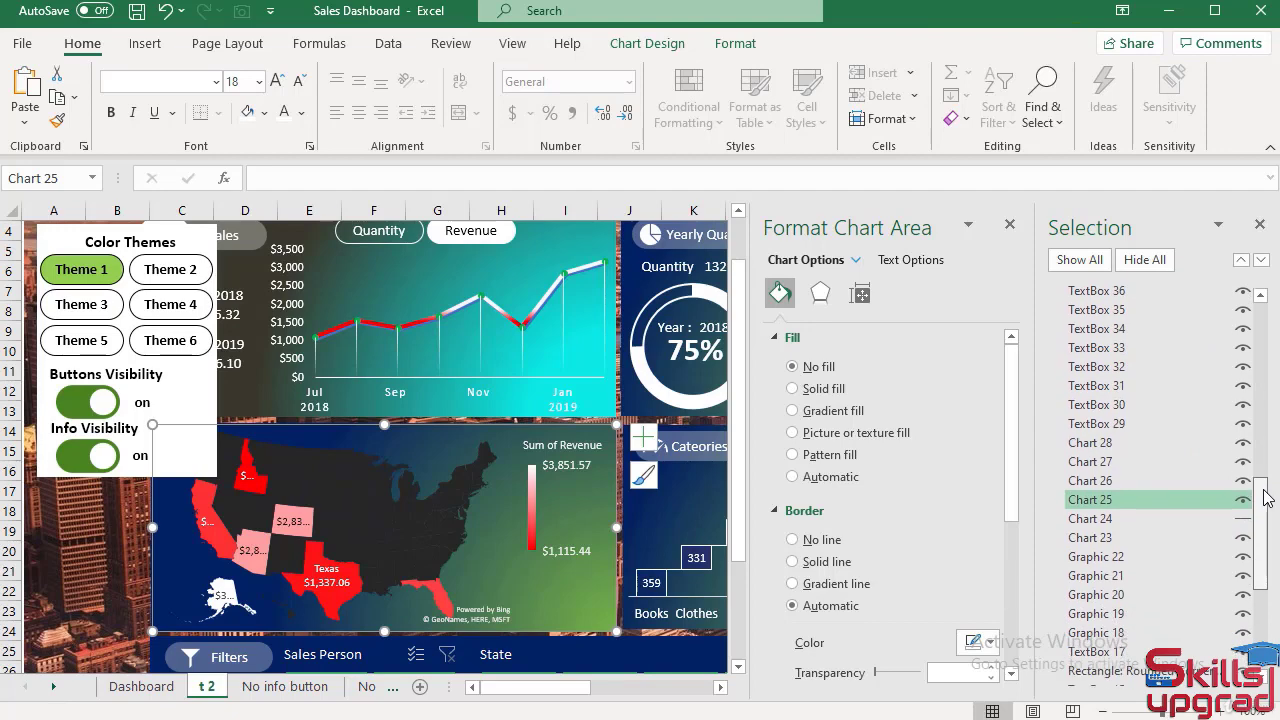
{"action": "left_click", "coordinate": [1243, 500]}
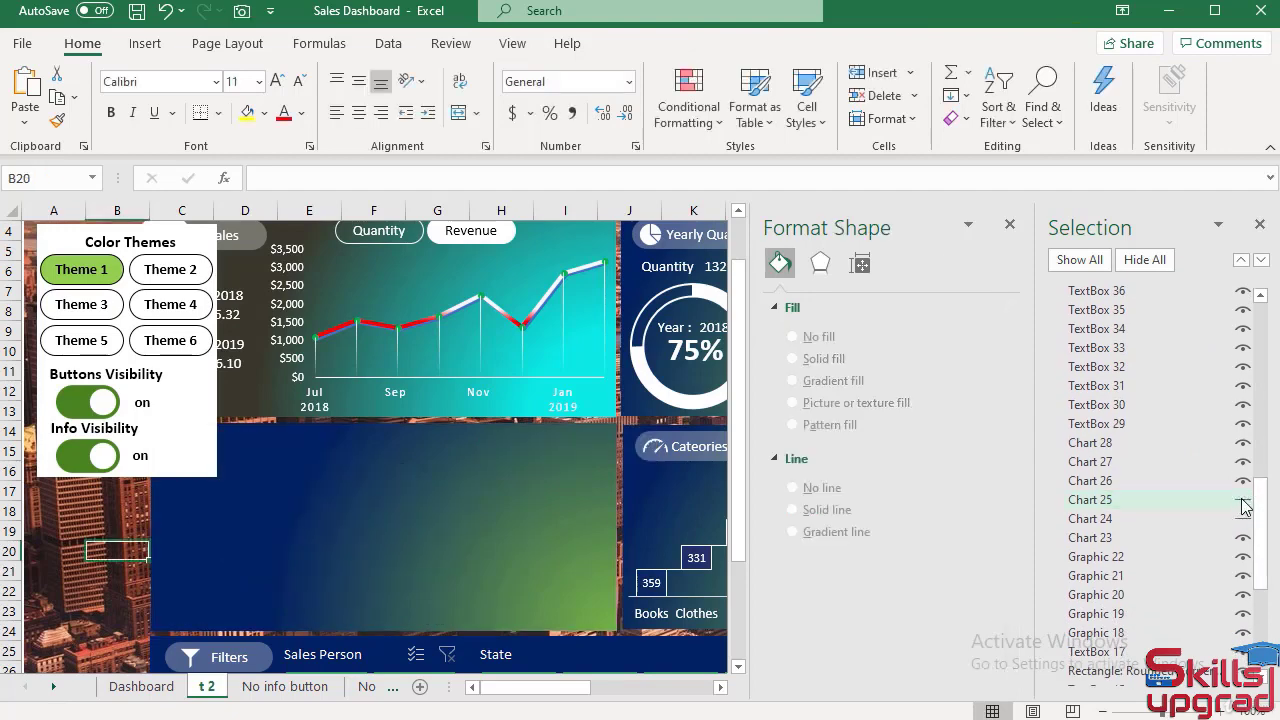
Hide Chart 24 and give the lower-left panel's gradient a cyan first stop and black second stop
{"action": "left_click", "coordinate": [1243, 518]}
{"action": "left_click", "coordinate": [486, 424]}
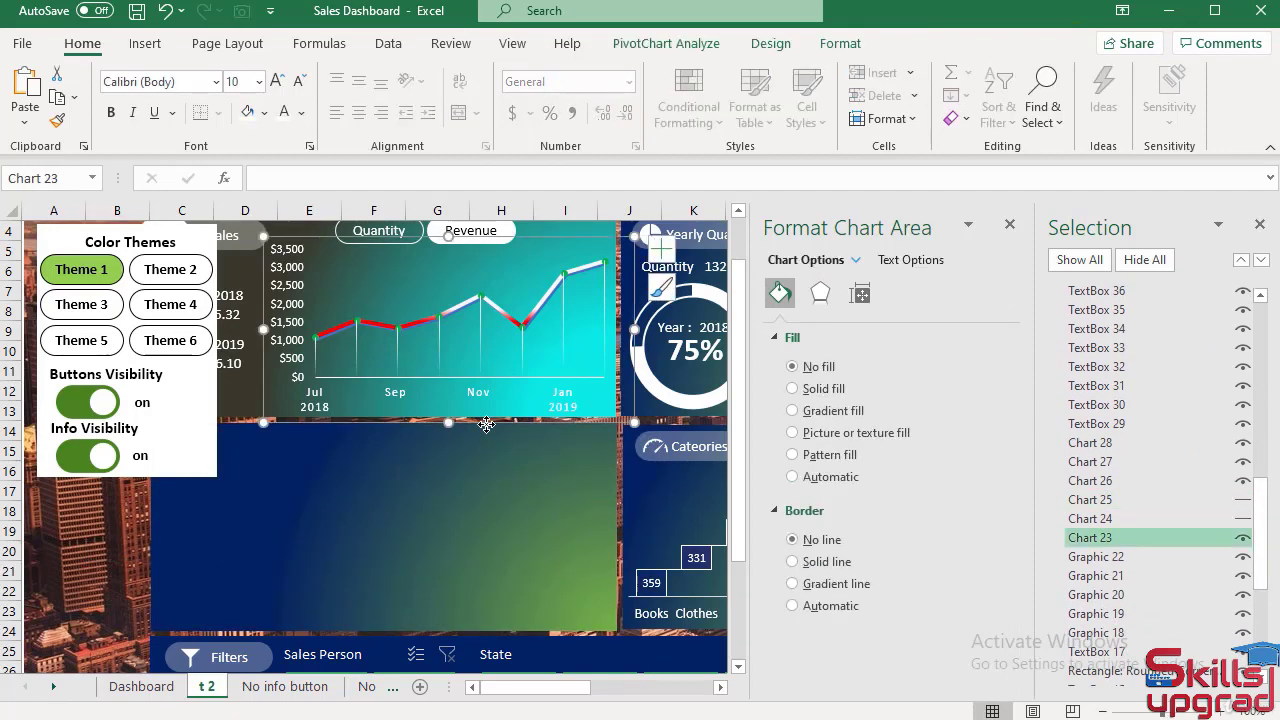
{"action": "left_click", "coordinate": [187, 593]}
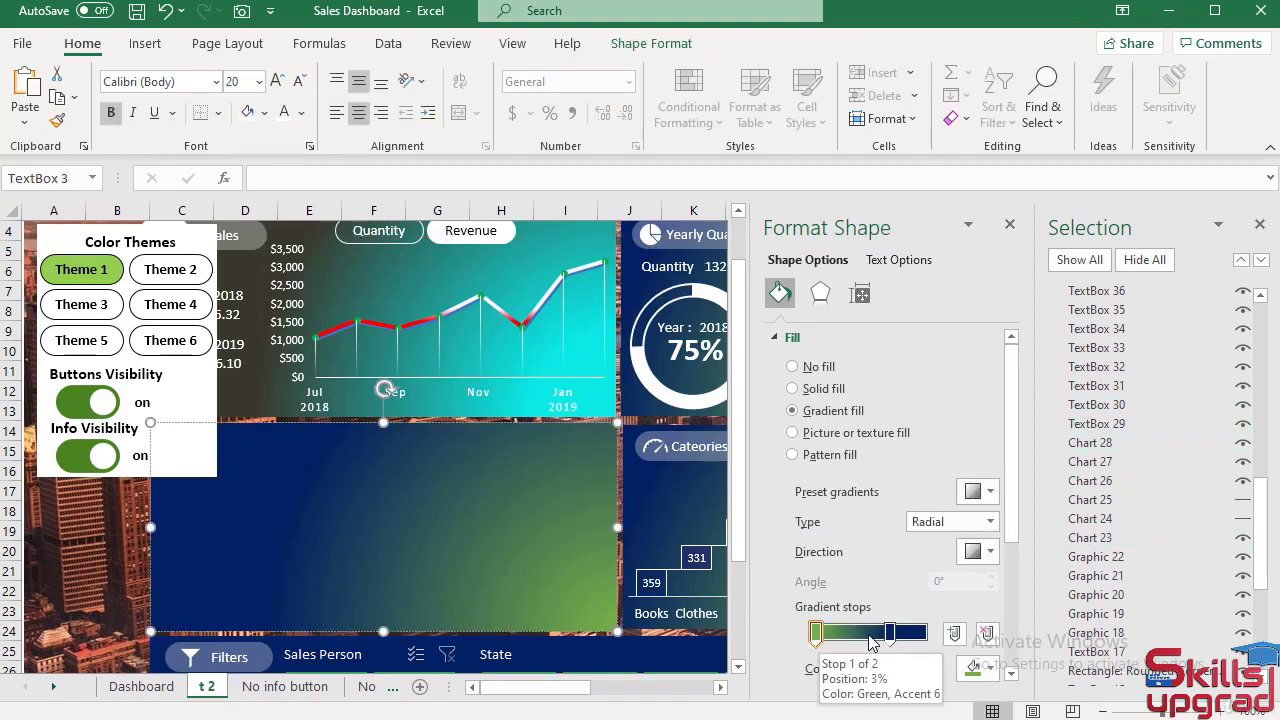
{"action": "left_click", "coordinate": [815, 634]}
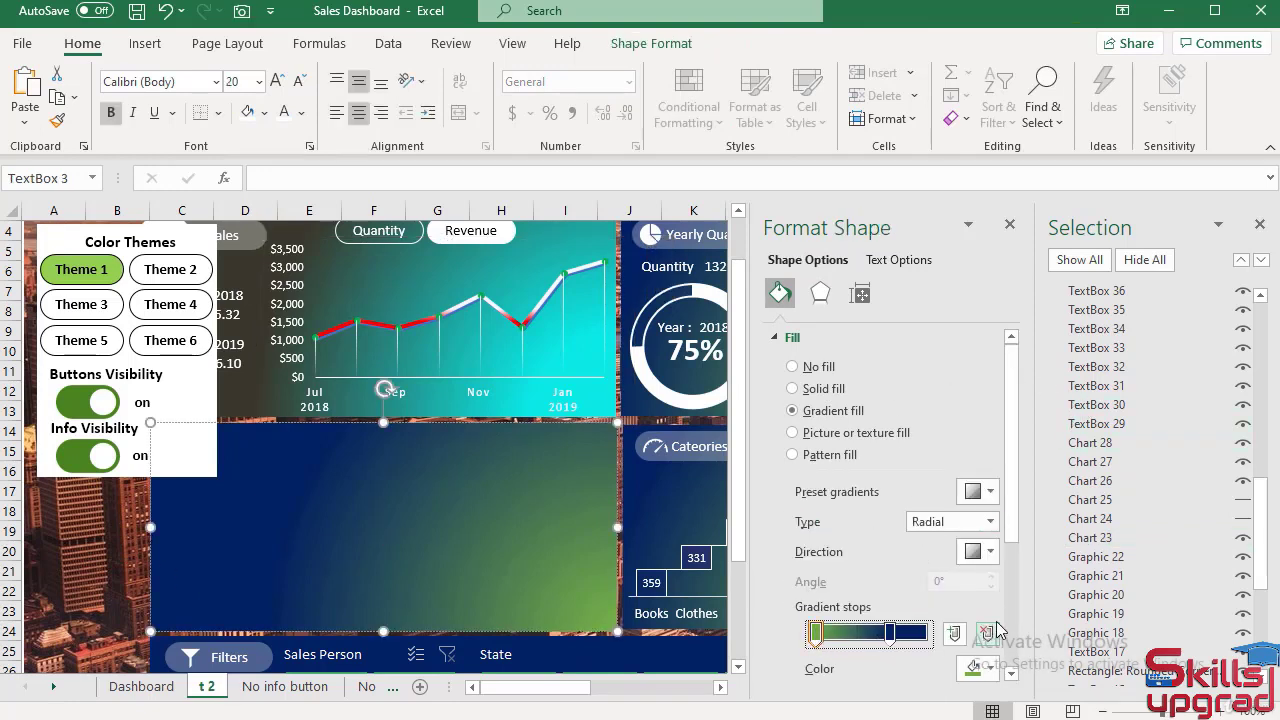
{"action": "scroll", "coordinate": [997, 560], "scroll_direction": "down", "scroll_amount": 3}
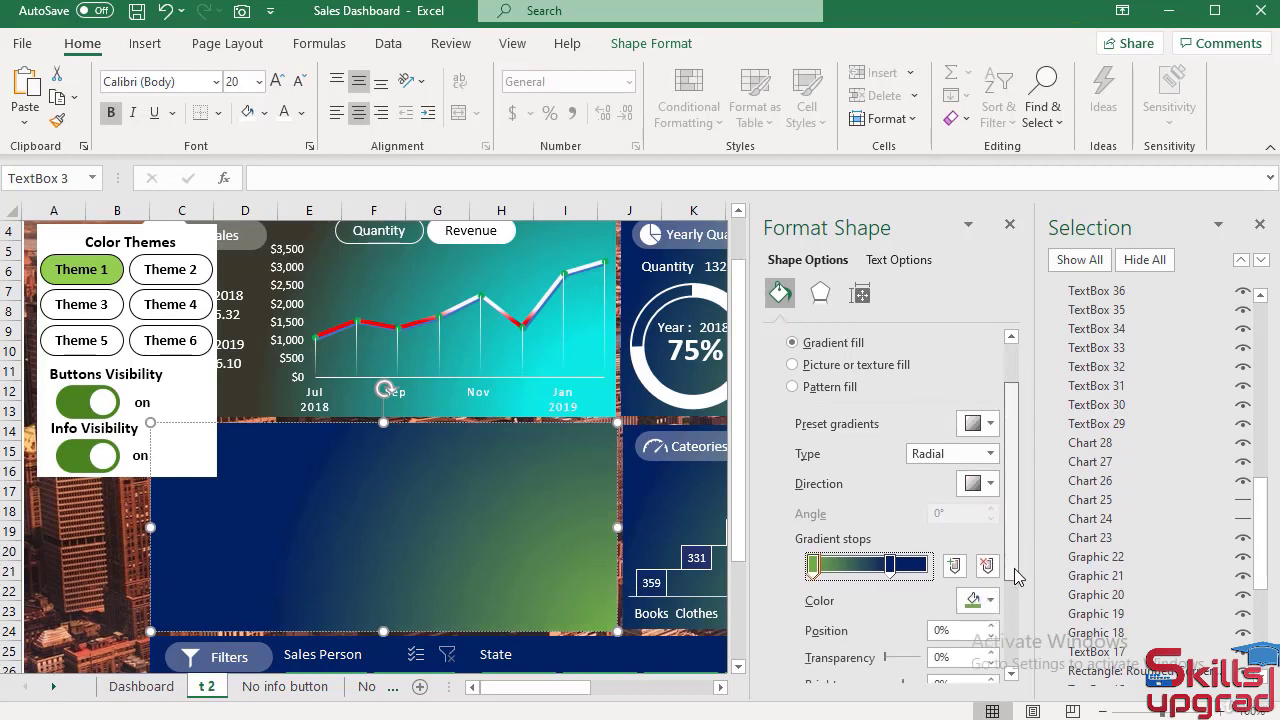
{"action": "left_click", "coordinate": [990, 540]}
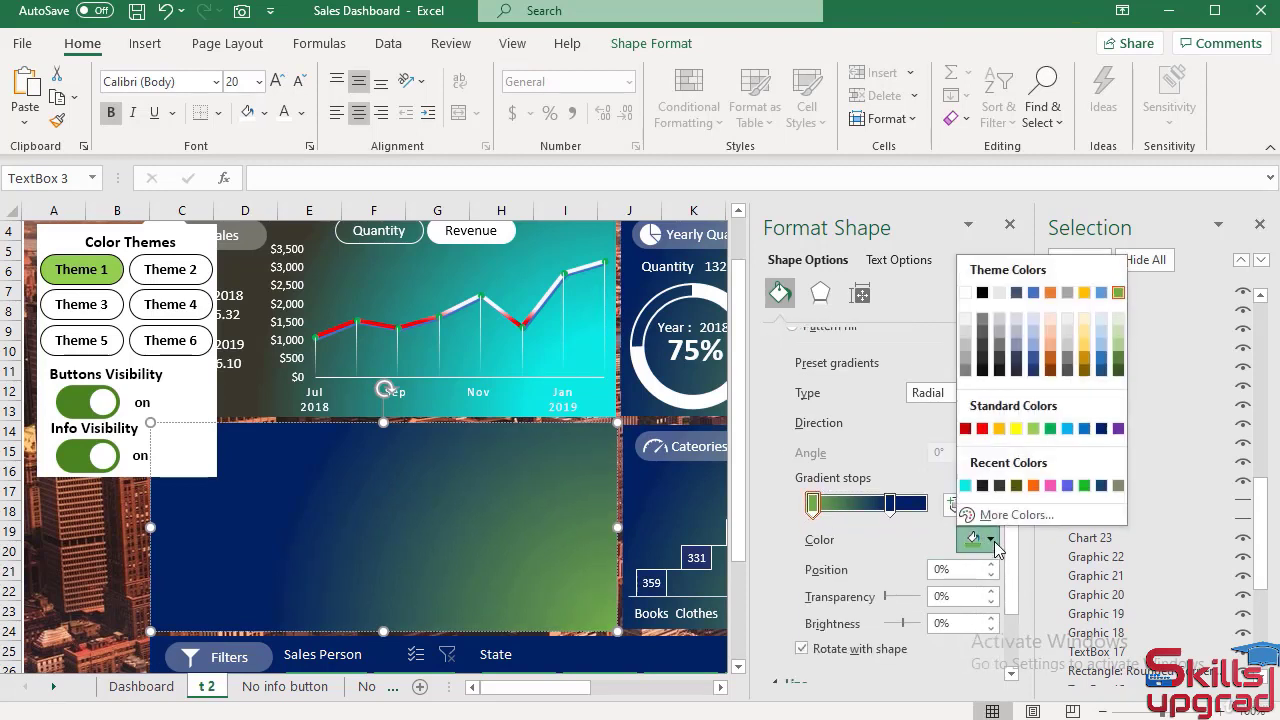
{"action": "left_click", "coordinate": [970, 490]}
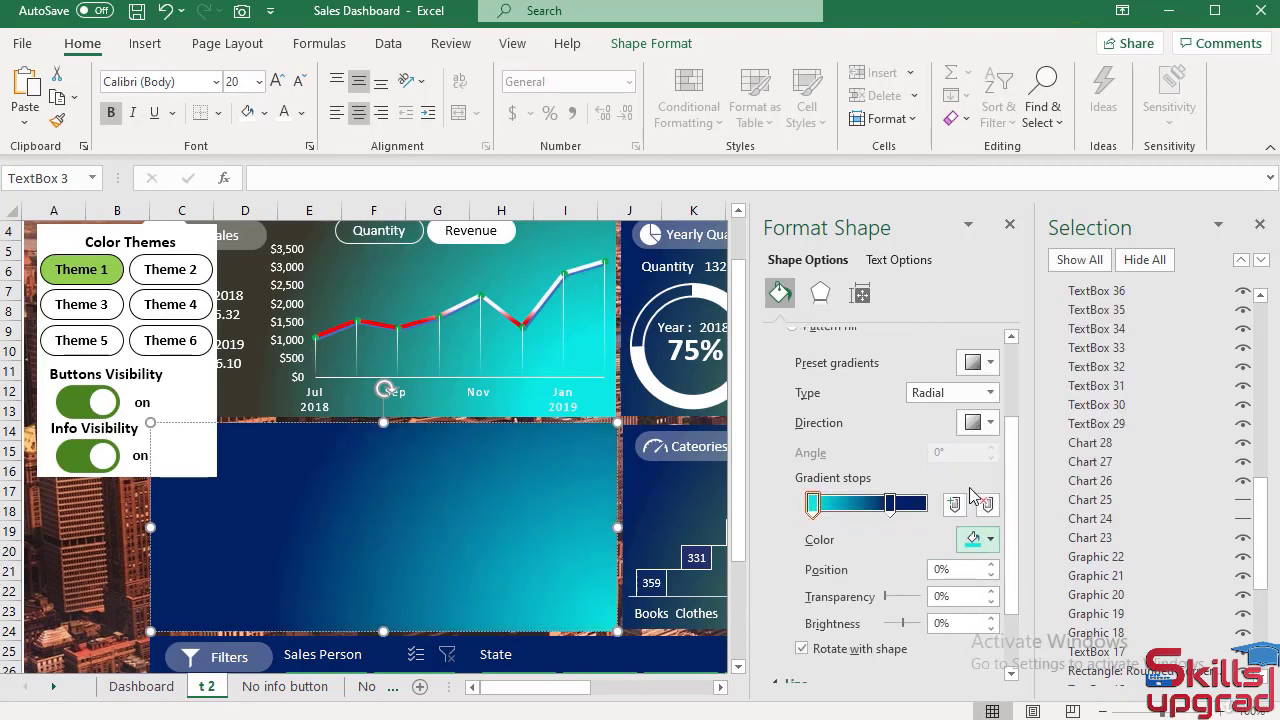
{"action": "left_click", "coordinate": [890, 503]}
{"action": "left_click", "coordinate": [990, 540]}
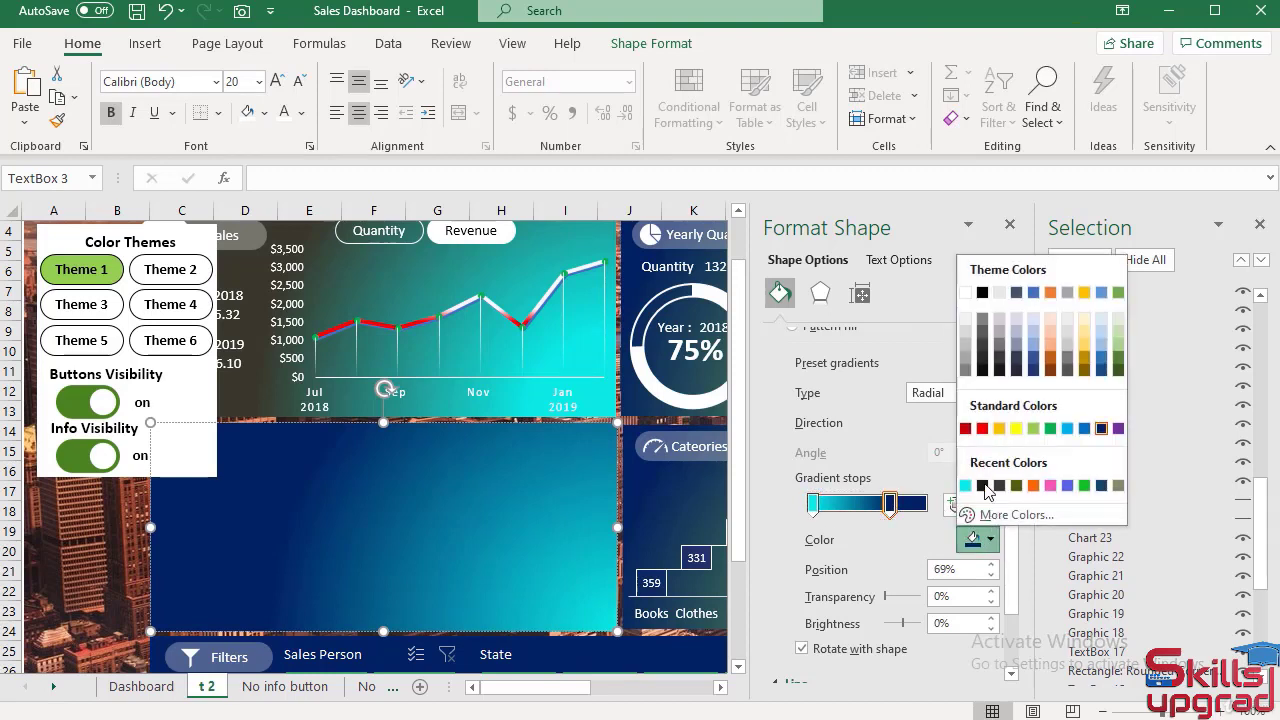
{"action": "left_click", "coordinate": [983, 489]}
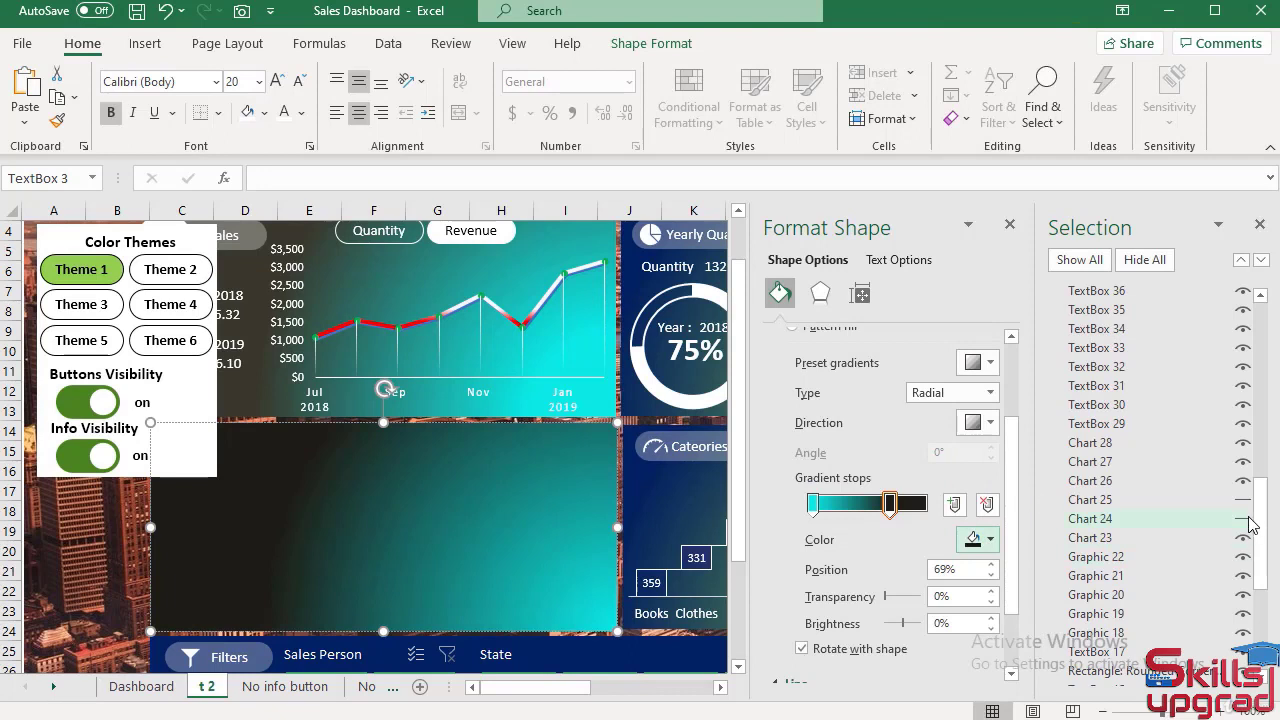
Unhide Chart 24 and the US revenue map chart, then close the Selection Pane
{"action": "mouse_move", "coordinate": [1262, 535]}
{"action": "left_mouse_down"}
{"action": "mouse_move", "coordinate": [1271, 620]}
{"action": "mouse_move", "coordinate": [1258, 520]}
{"action": "mouse_move", "coordinate": [1244, 517]}
{"action": "left_mouse_up"}
{"action": "left_click", "coordinate": [1242, 514]}
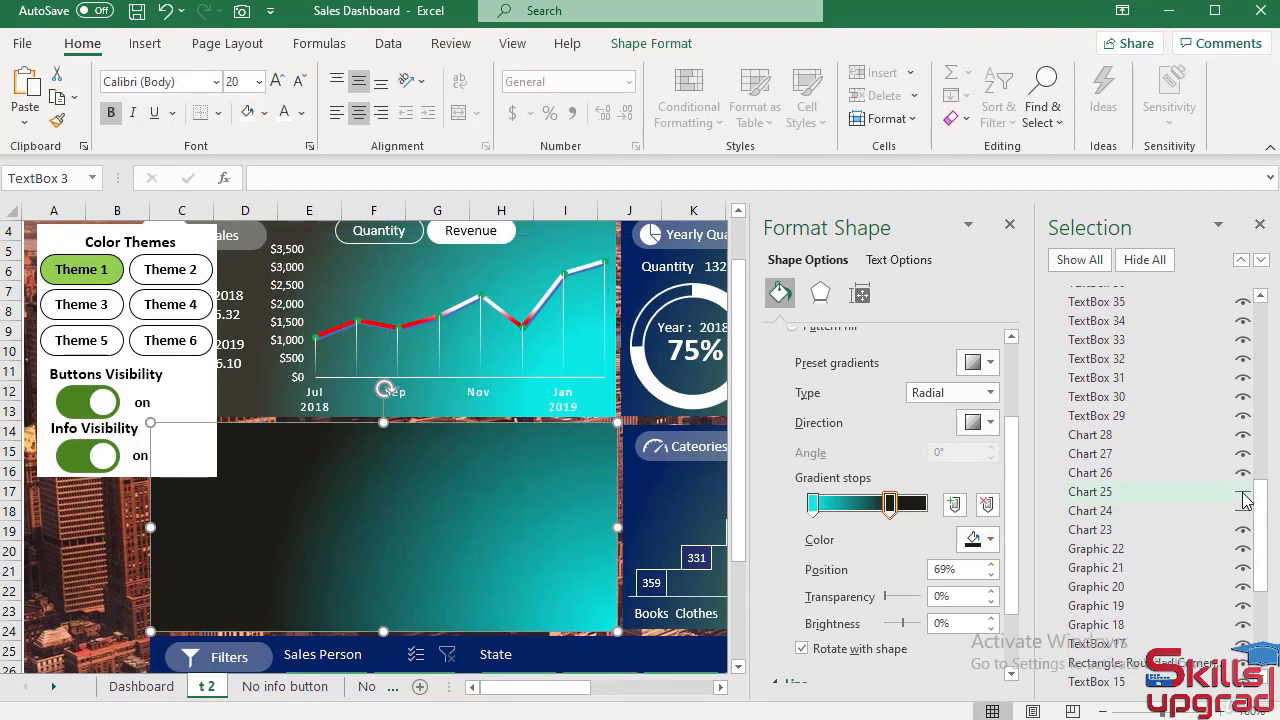
{"action": "left_click", "coordinate": [1242, 492]}
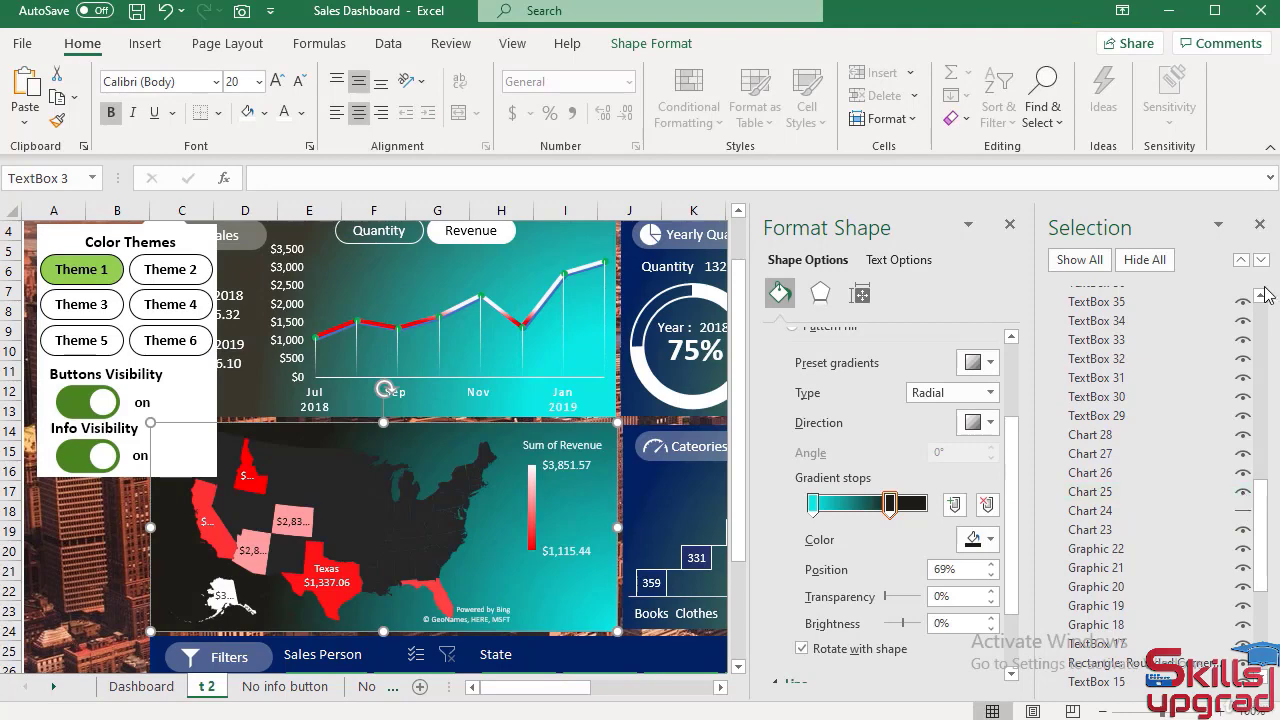
{"action": "left_click", "coordinate": [1260, 224]}
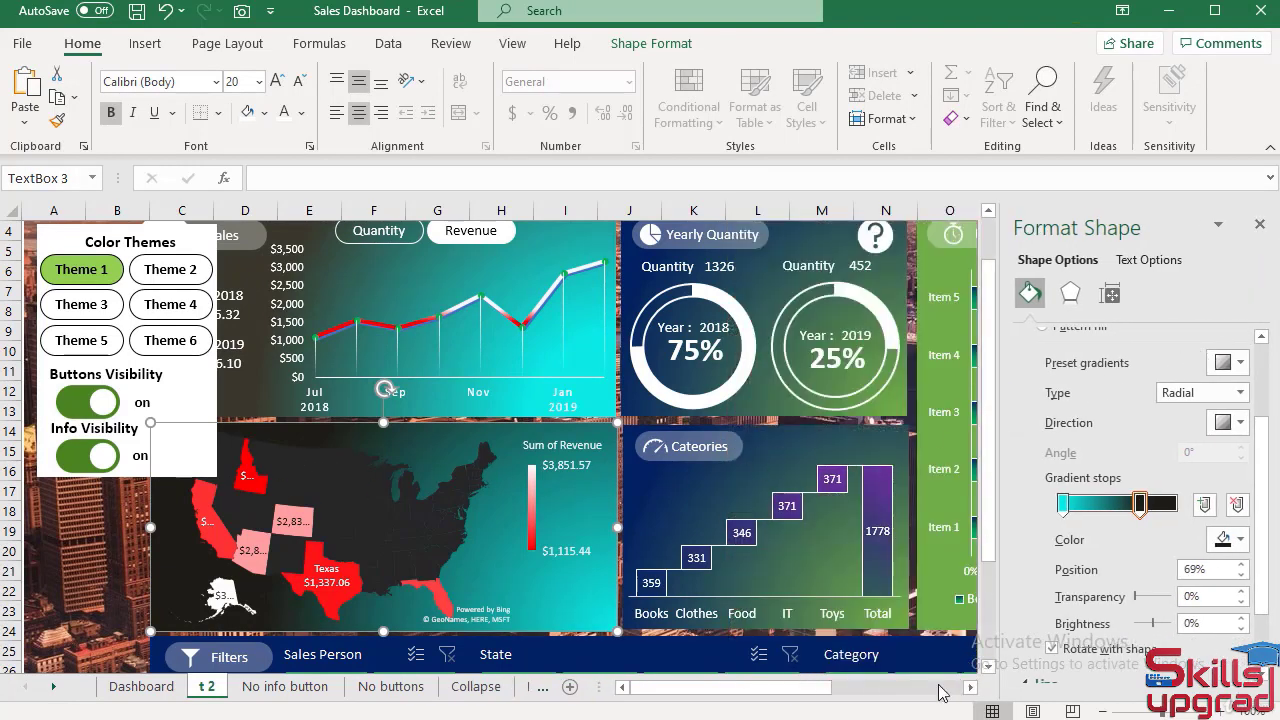
{"action": "mouse_move", "coordinate": [808, 694]}
{"action": "left_mouse_down"}
{"action": "mouse_move", "coordinate": [845, 694]}
{"action": "mouse_move", "coordinate": [785, 694]}
{"action": "left_mouse_up"}
Give the Categories panel's gradient a teal left stop and a near-black right stop
{"action": "left_click", "coordinate": [795, 430]}
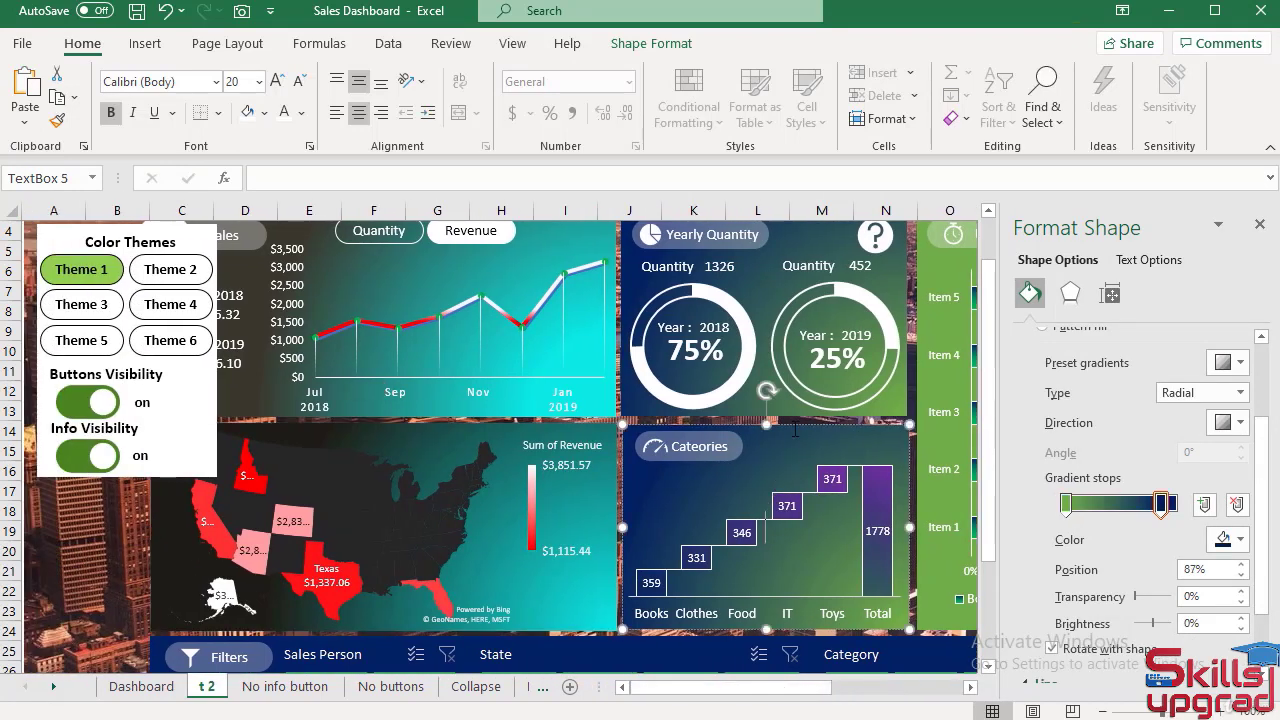
{"action": "left_click", "coordinate": [1066, 503]}
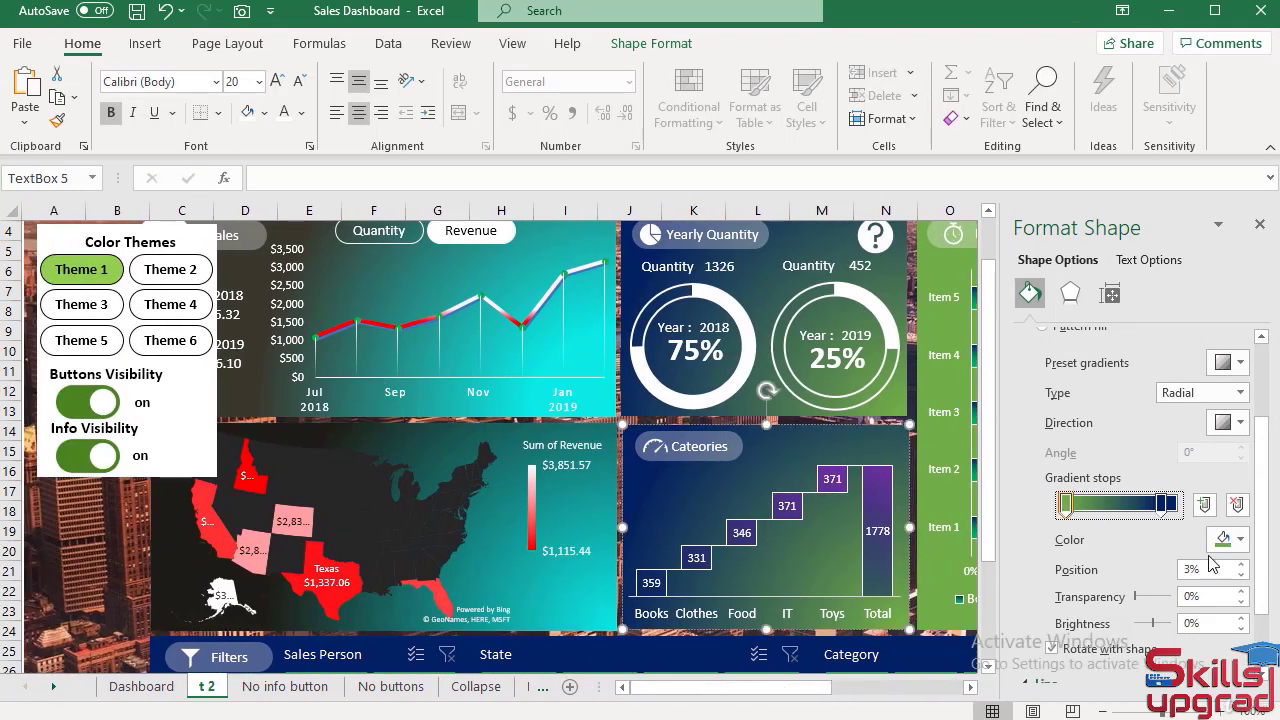
{"action": "left_click", "coordinate": [1239, 541]}
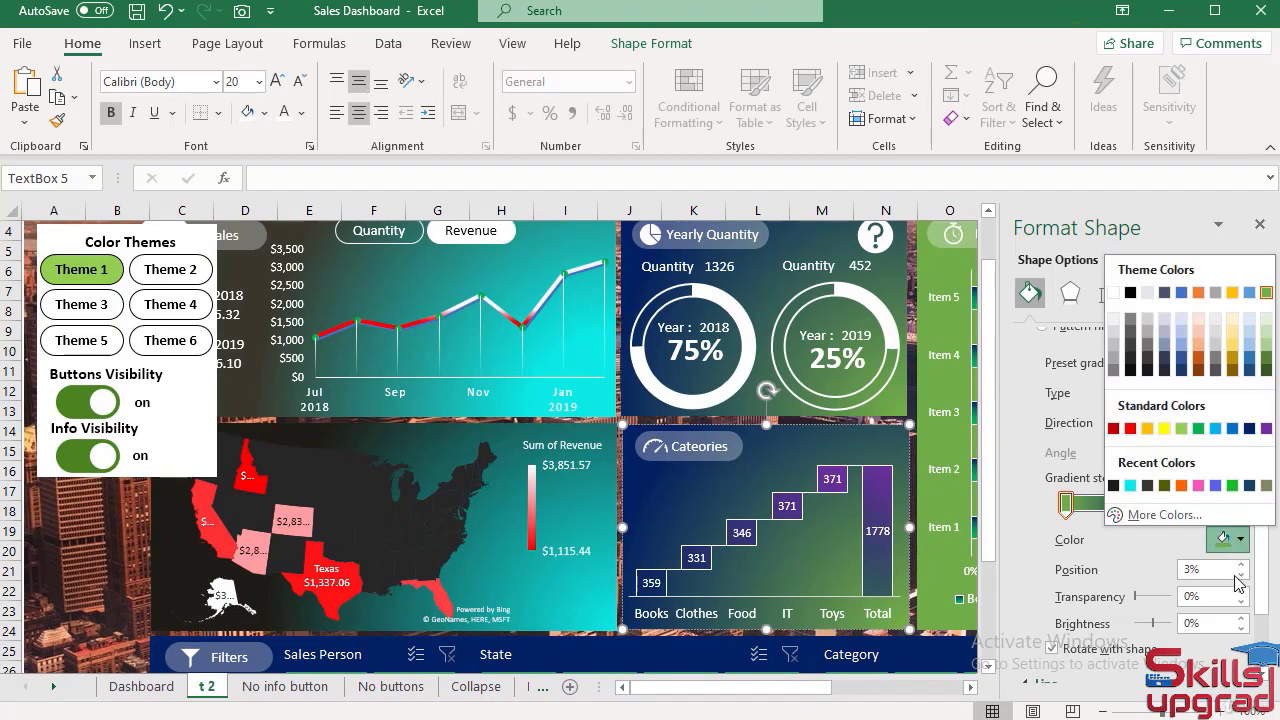
{"action": "left_click", "coordinate": [1134, 489]}
{"action": "left_click", "coordinate": [1162, 503]}
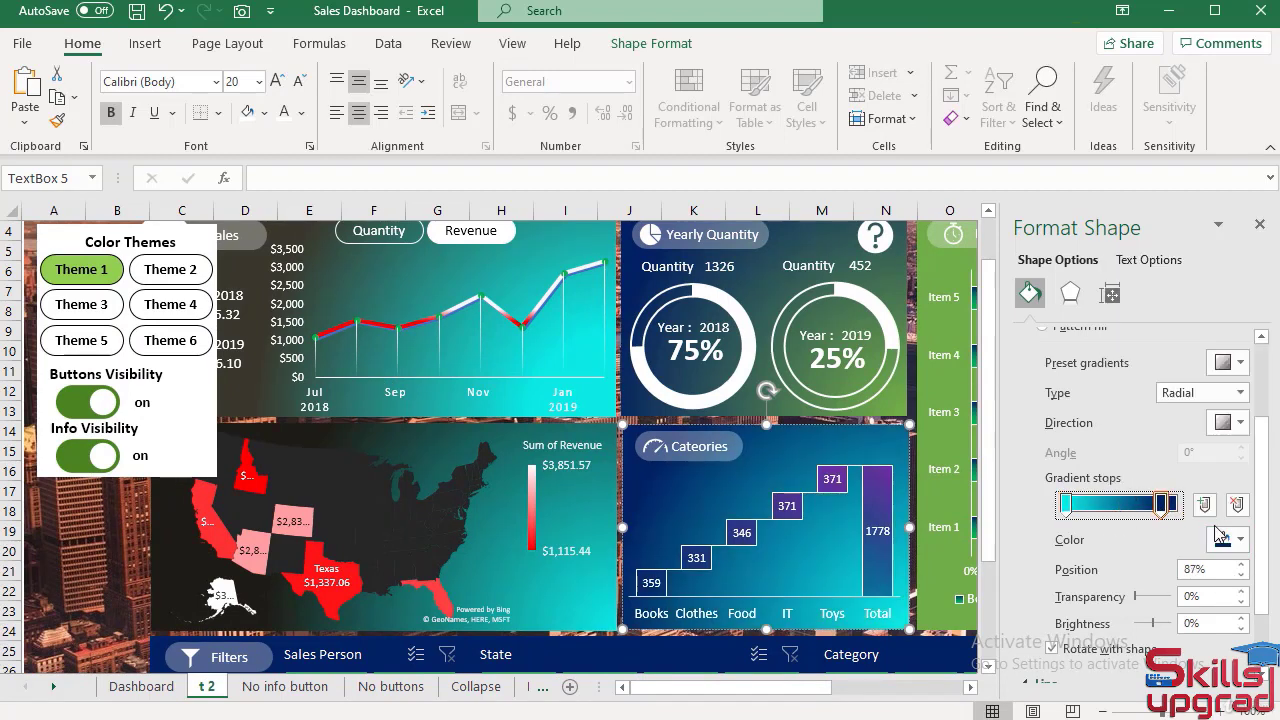
{"action": "left_click", "coordinate": [1246, 541]}
{"action": "left_click", "coordinate": [1139, 491]}
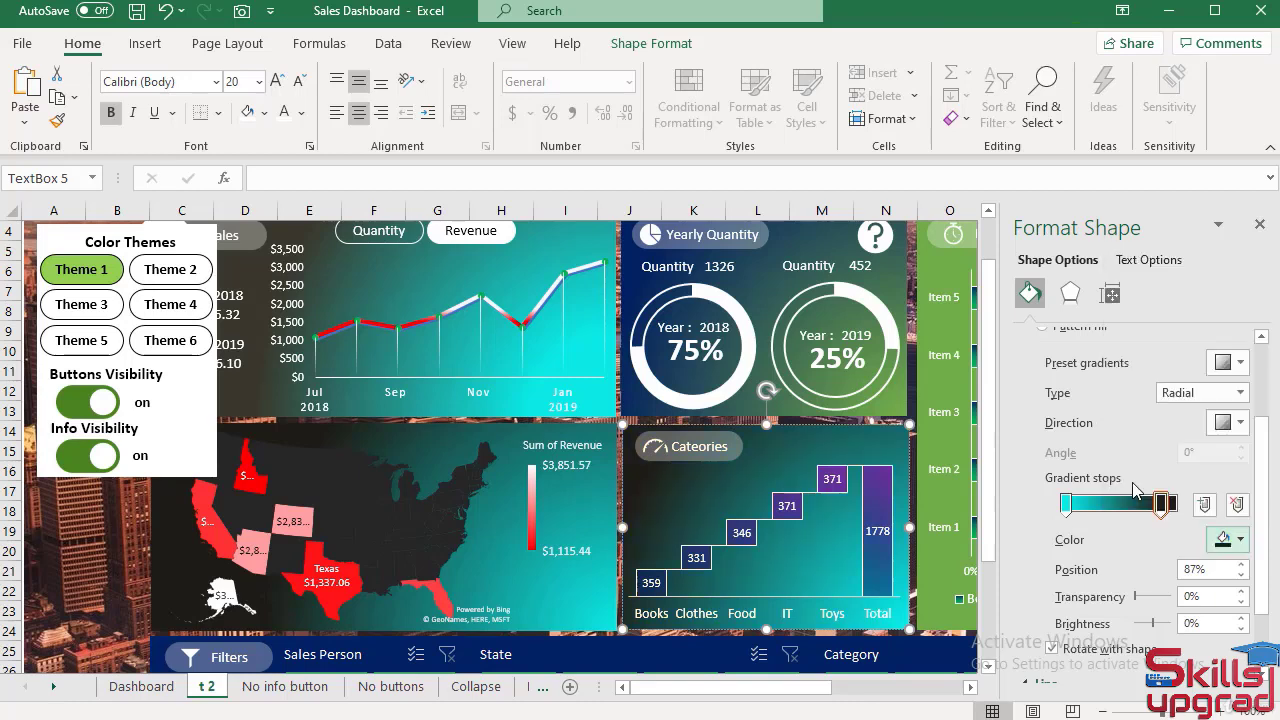
{"action": "scroll", "coordinate": [810, 300], "scroll_direction": "up", "scroll_amount": 1}
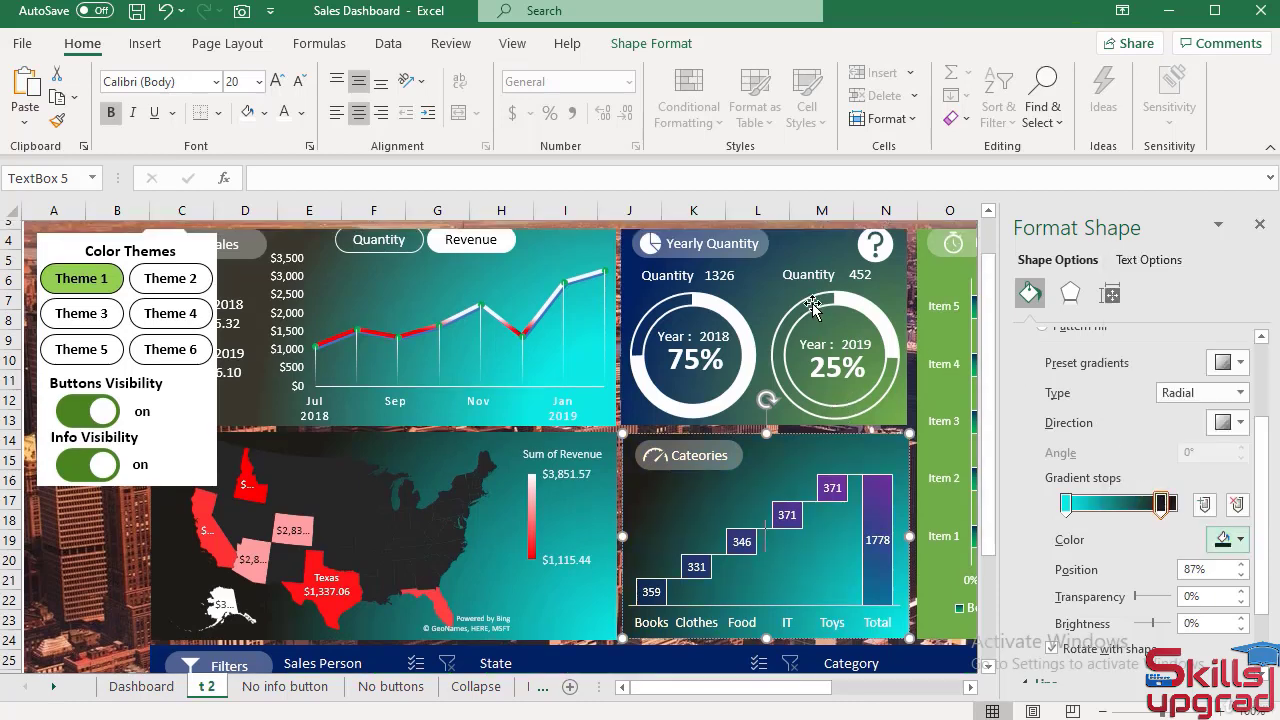
Give the Yearly Quantity panel's gradient a teal left stop and a black right stop
{"action": "left_click", "coordinate": [794, 276]}
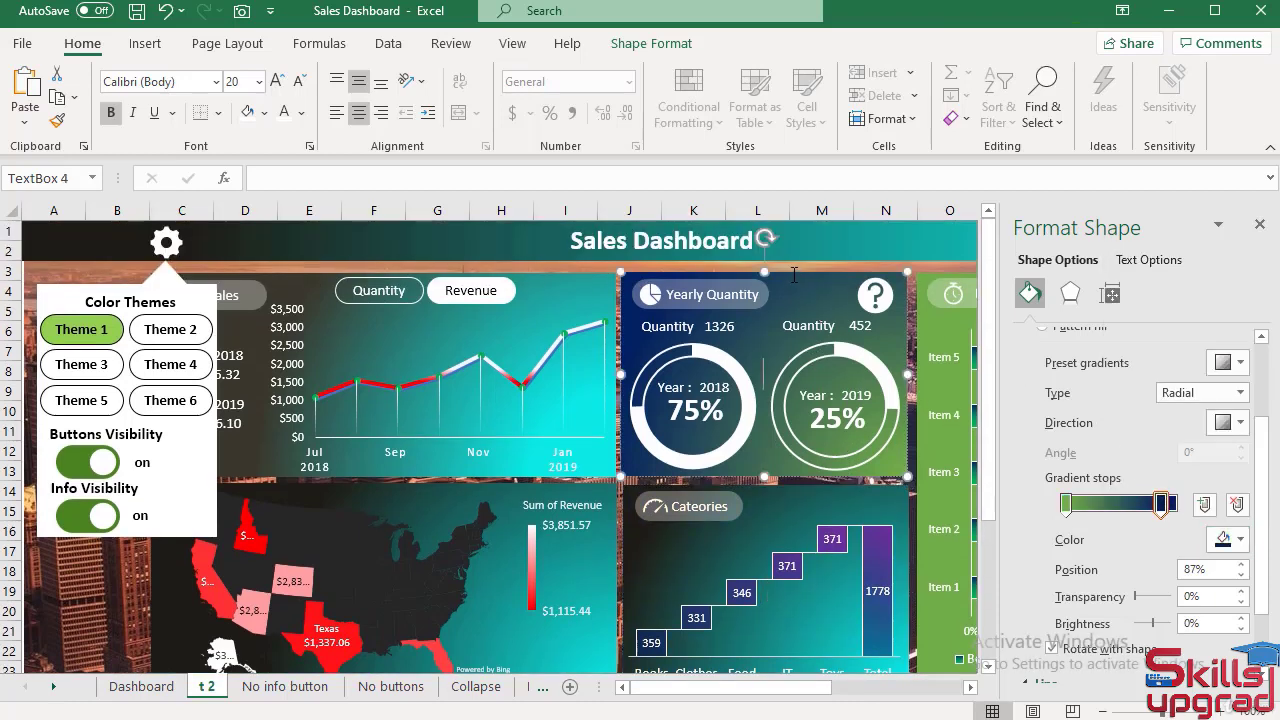
{"action": "left_click", "coordinate": [1066, 502]}
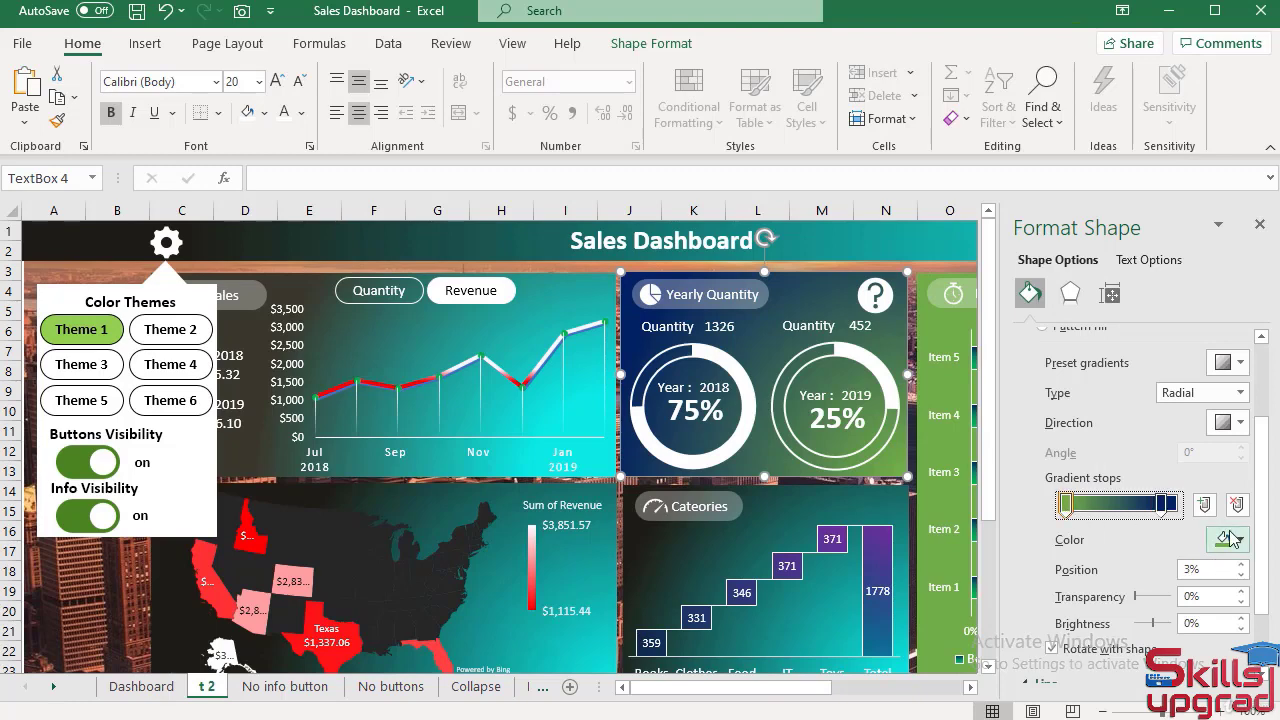
{"action": "left_click", "coordinate": [1238, 540]}
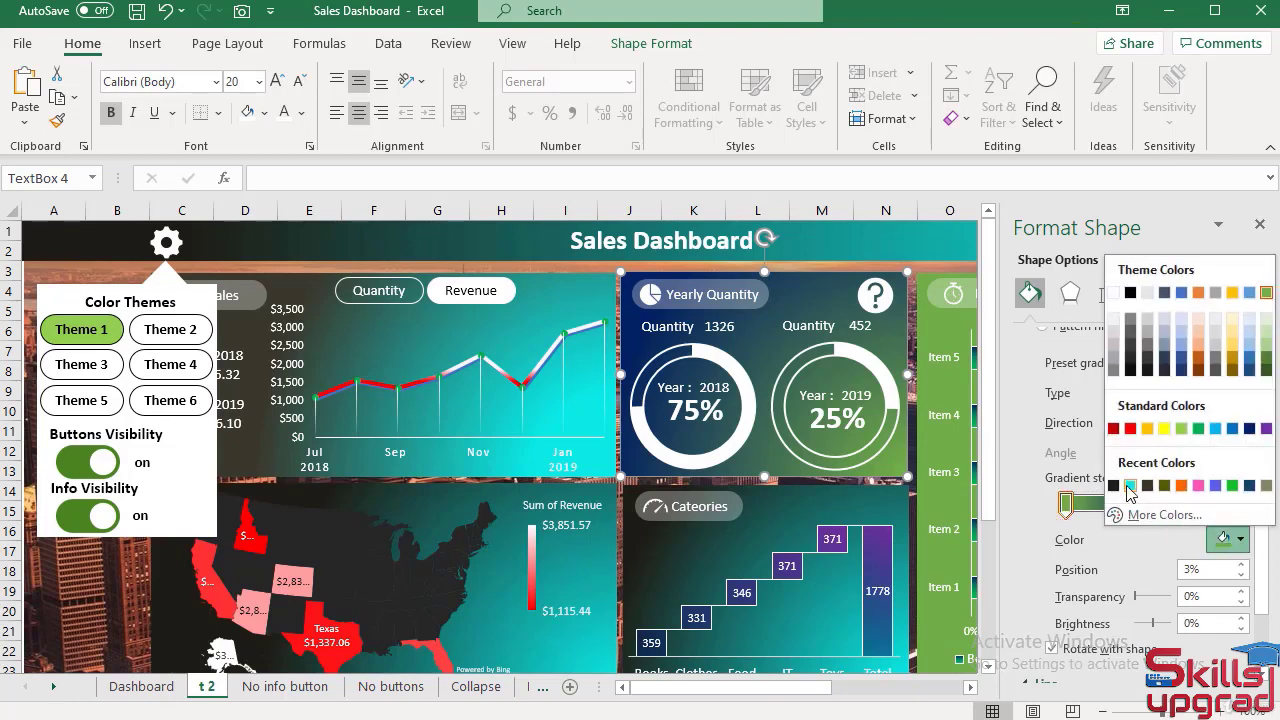
{"action": "left_click", "coordinate": [1130, 487]}
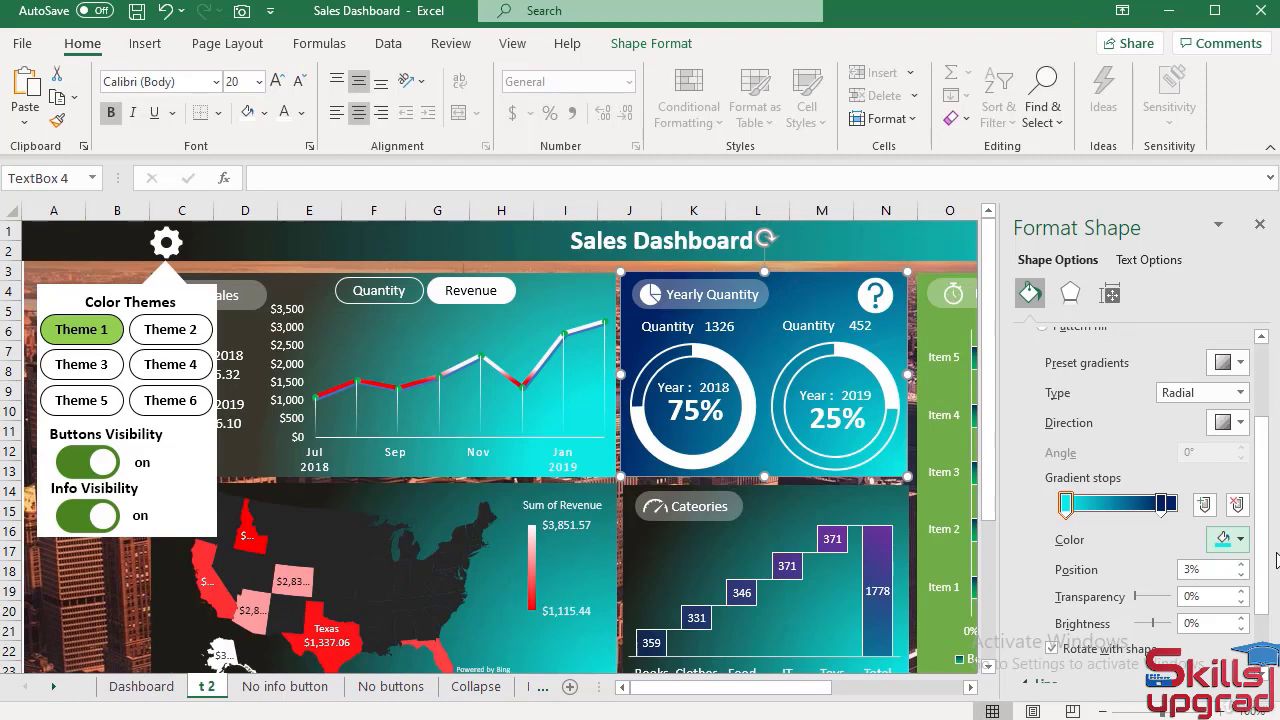
{"action": "left_click", "coordinate": [1161, 503]}
{"action": "left_click", "coordinate": [1241, 541]}
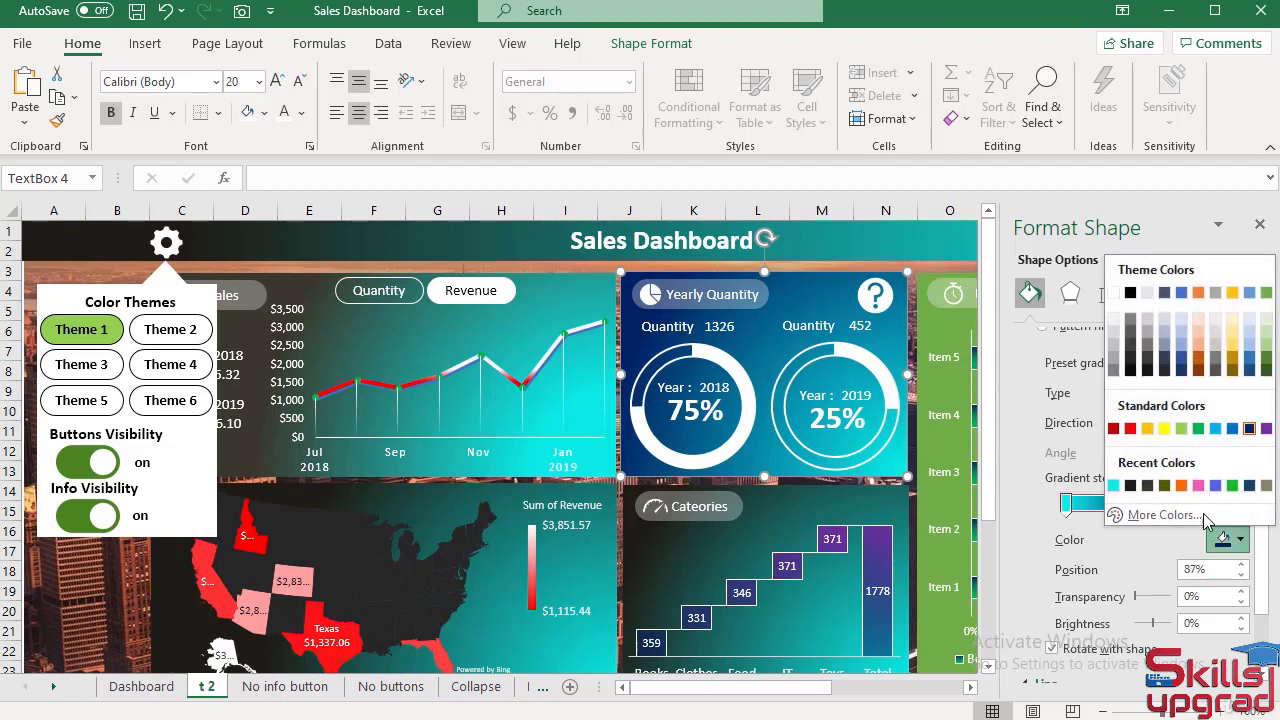
{"action": "left_click", "coordinate": [1133, 489]}
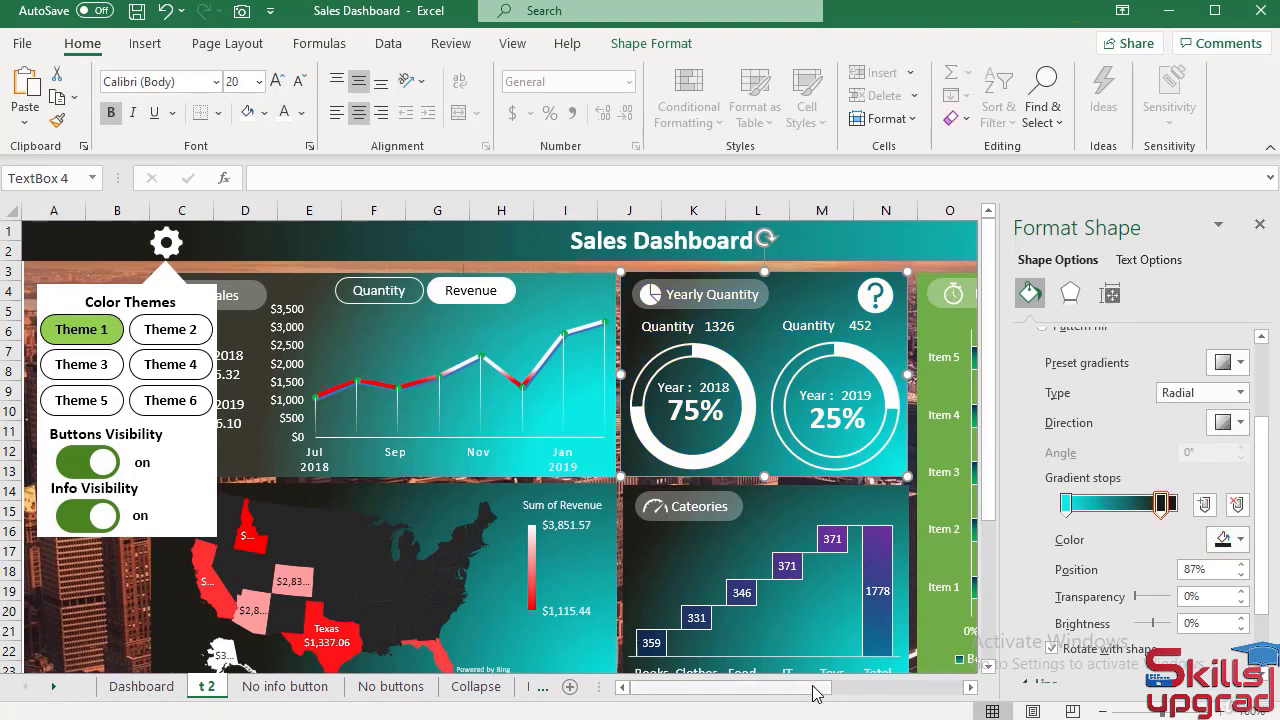
{"action": "left_click_drag", "start_coordinate": [815, 692], "coordinate": [889, 692]}
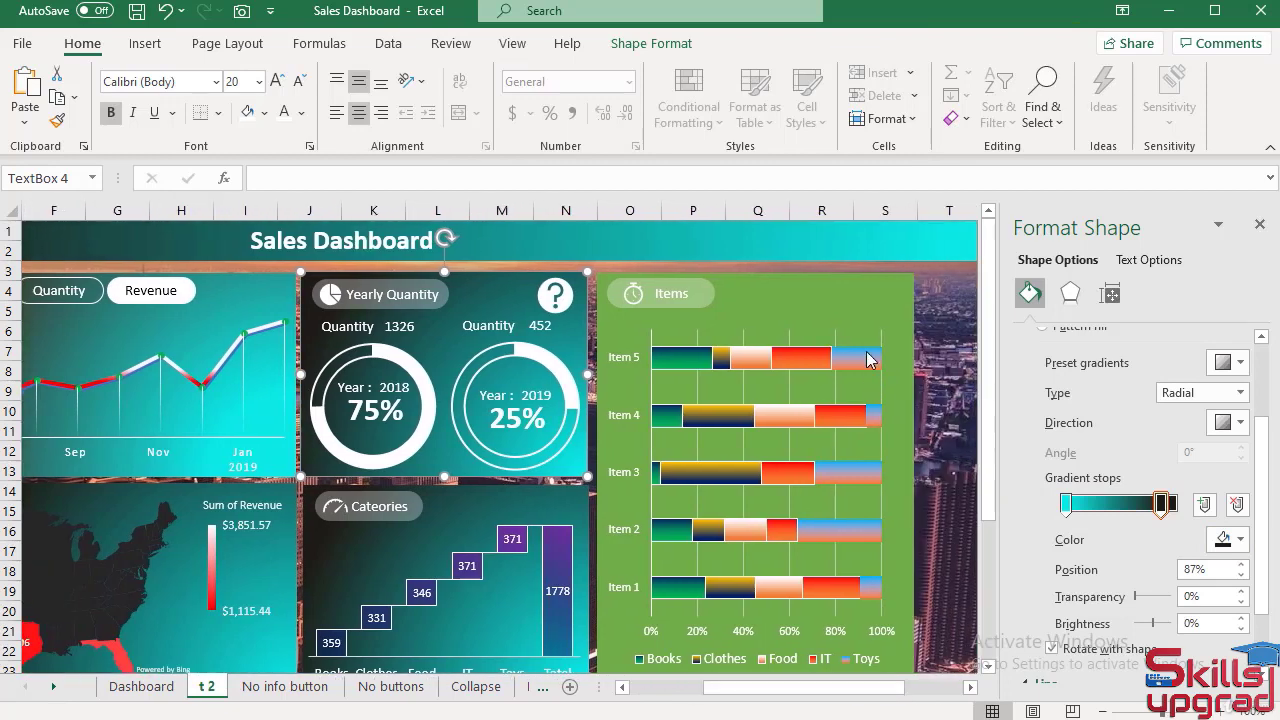
Give the Items panel a cyan gradient stop at about 27% and a dark rightmost stop
{"action": "left_click", "coordinate": [814, 281]}
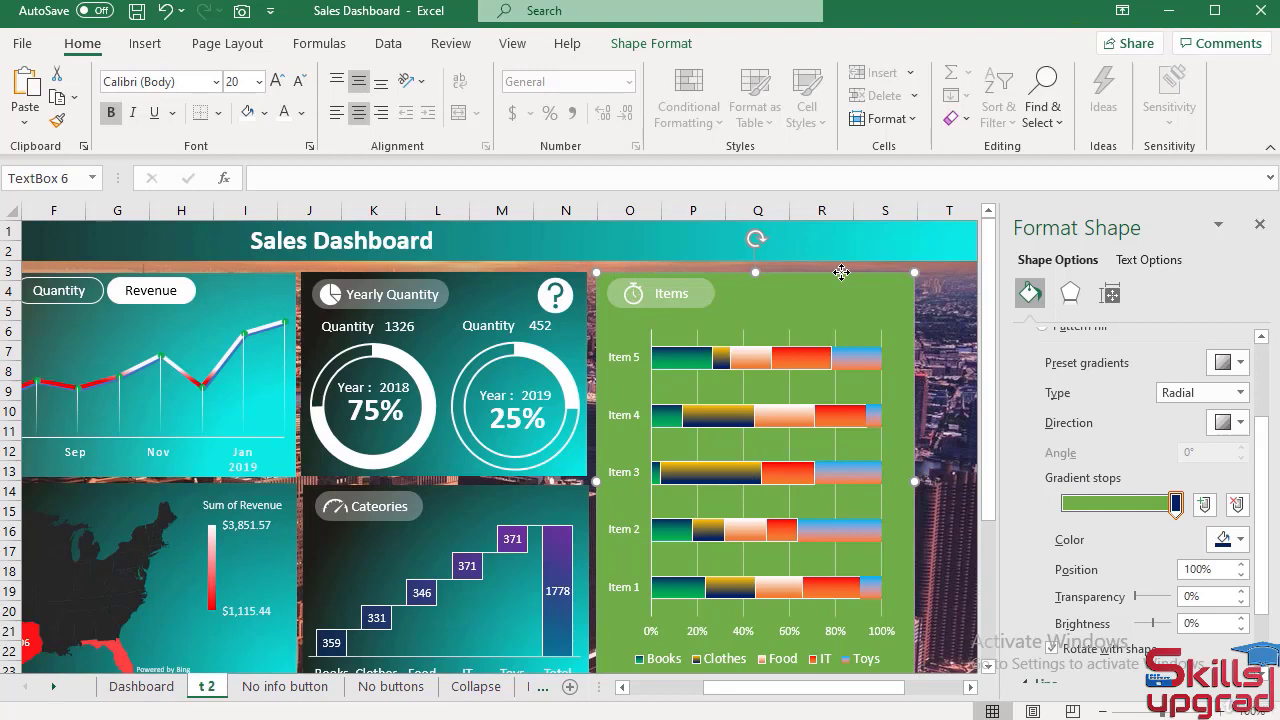
{"action": "left_click_drag", "start_coordinate": [1177, 505], "coordinate": [1112, 510]}
{"action": "left_click", "coordinate": [1240, 540]}
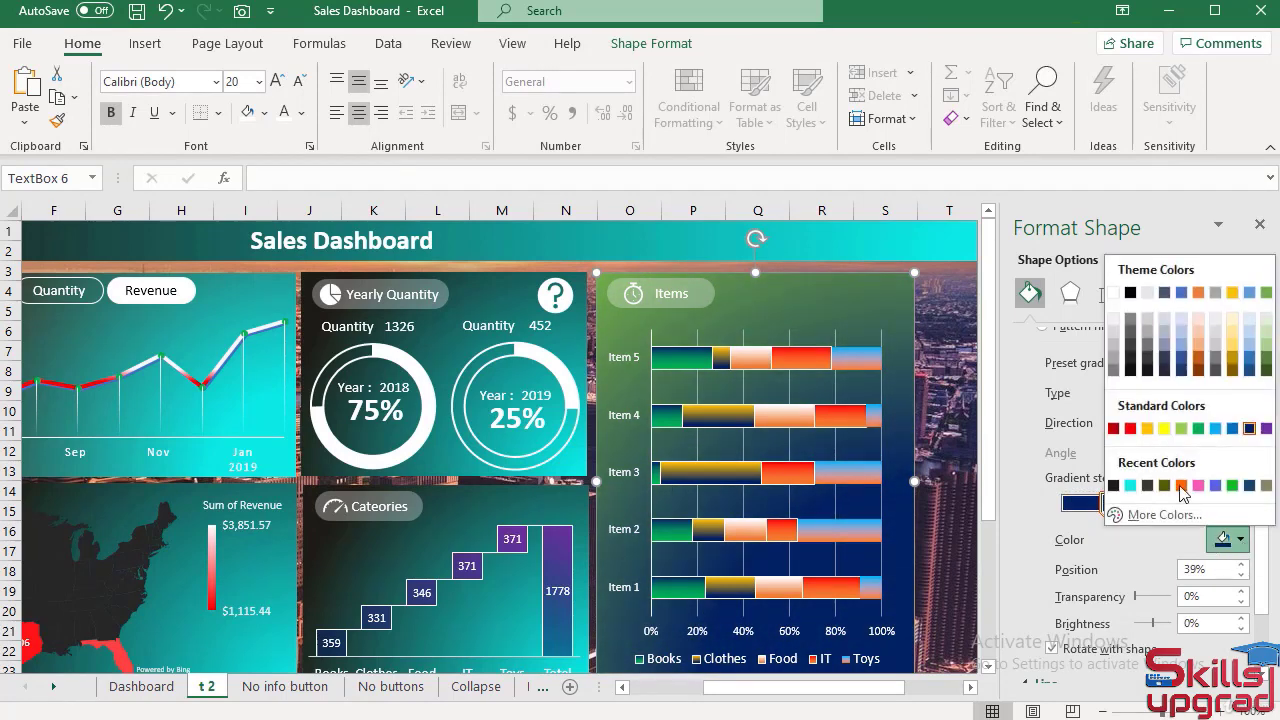
{"action": "left_click", "coordinate": [1130, 485]}
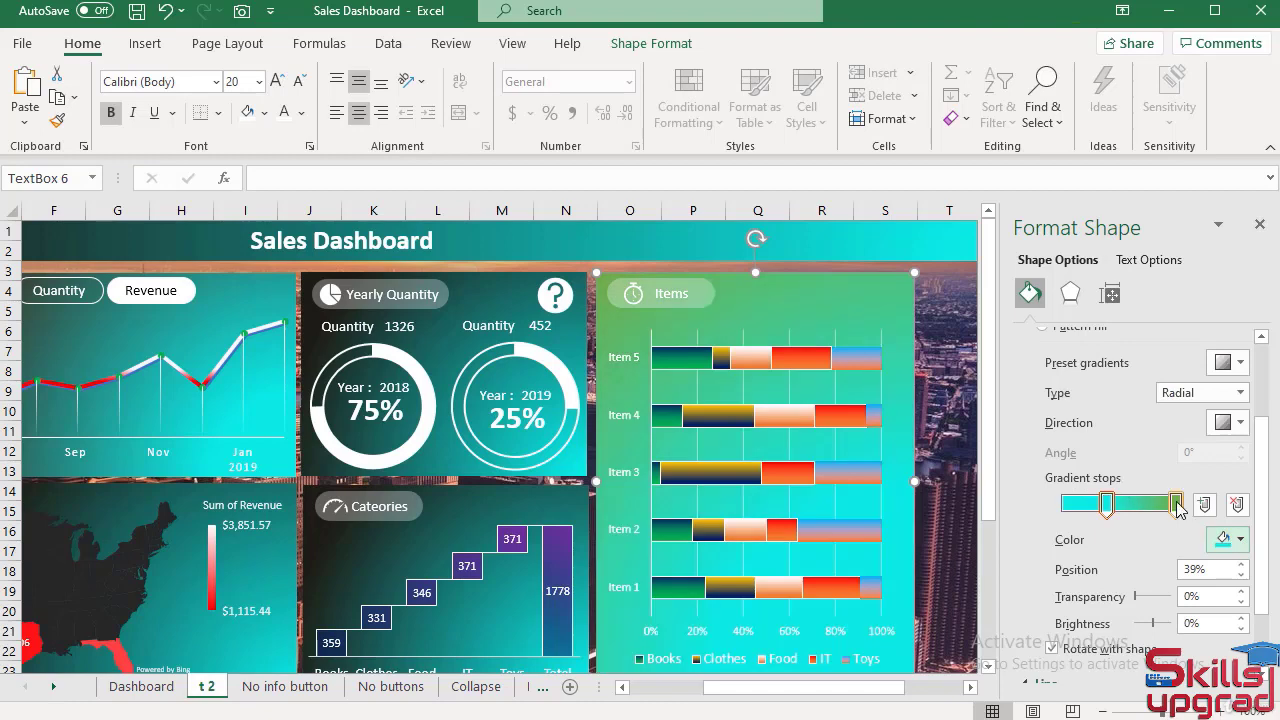
{"action": "left_click", "coordinate": [1176, 504]}
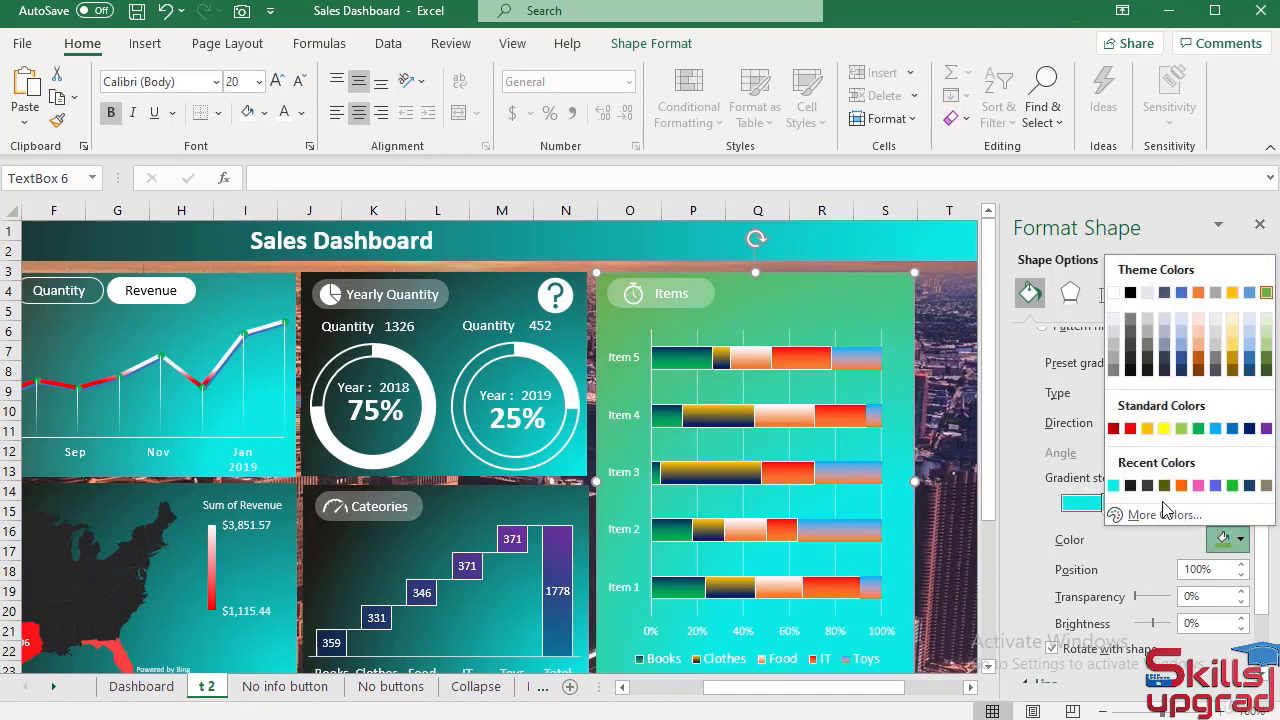
{"action": "left_click", "coordinate": [1133, 487]}
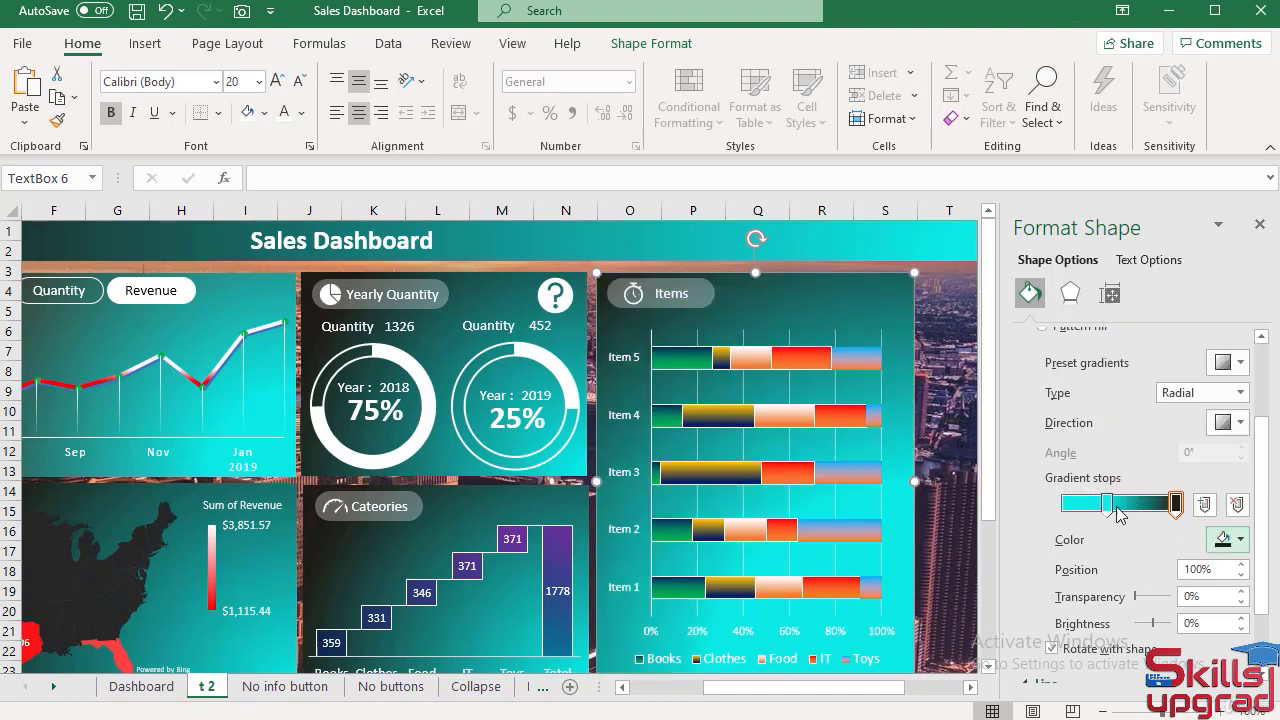
{"action": "left_click_drag", "start_coordinate": [1107, 507], "coordinate": [1075, 512]}
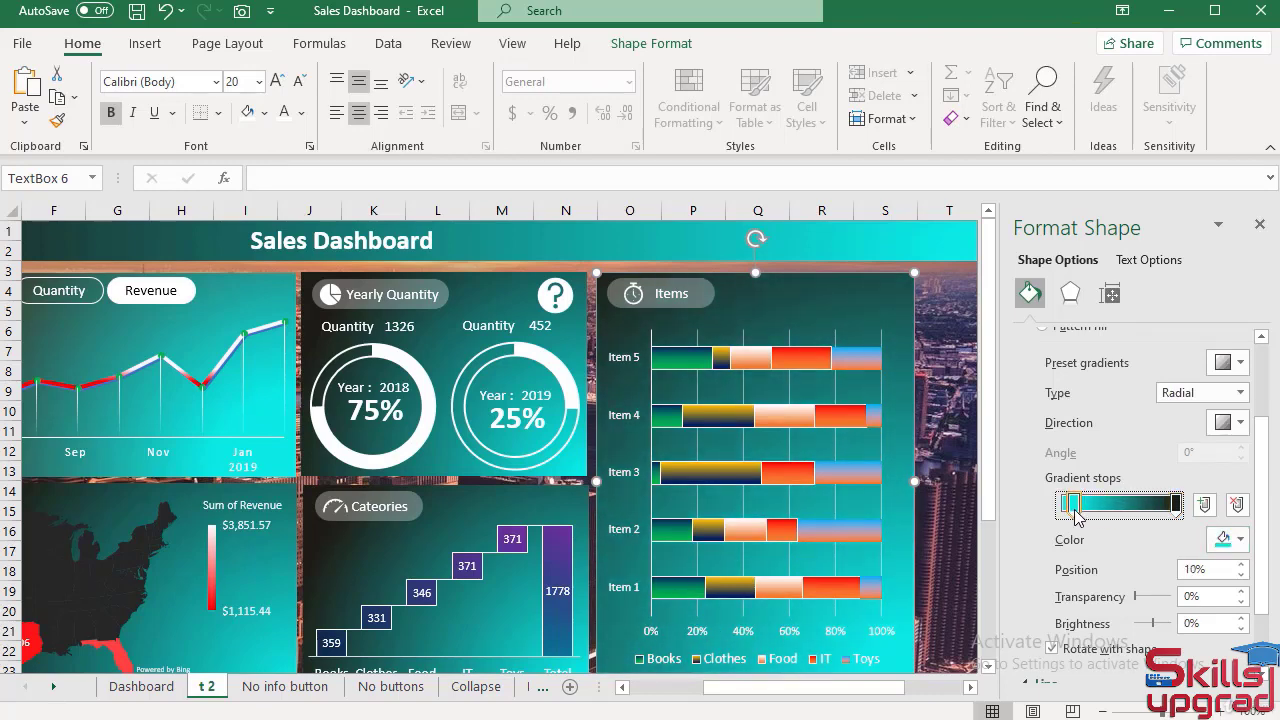
Close the Format Shape pane and scroll back up to row 1
{"action": "left_click", "coordinate": [1259, 224]}
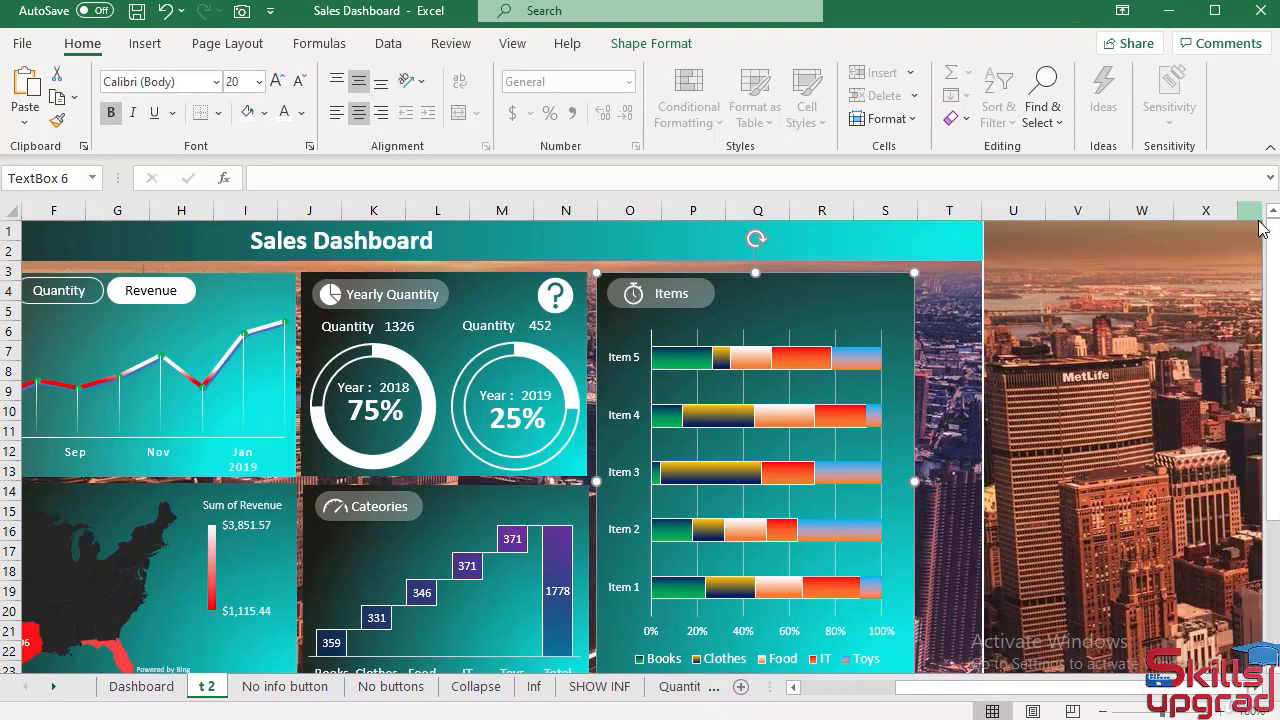
{"action": "scroll", "coordinate": [1040, 396], "scroll_direction": "down", "scroll_amount": 3}
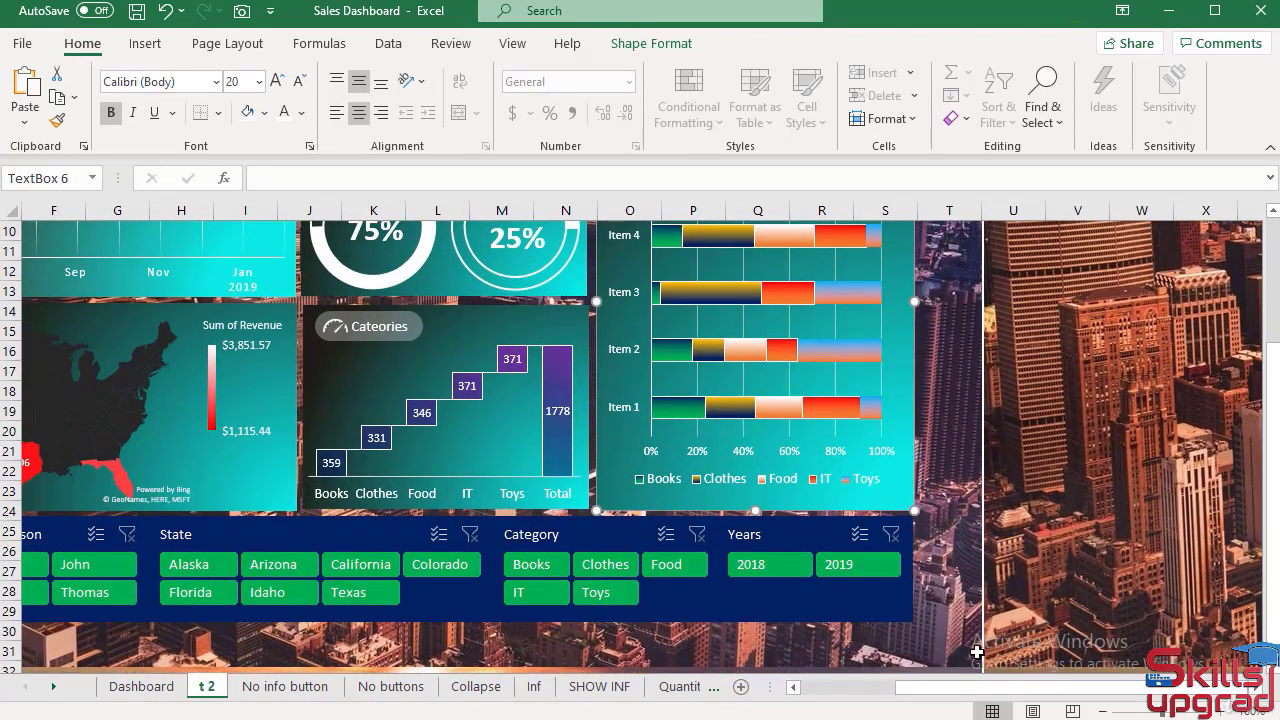
{"action": "left_click_drag", "start_coordinate": [985, 690], "coordinate": [880, 690]}
{"action": "scroll", "coordinate": [254, 542], "scroll_direction": "up", "scroll_amount": 1}
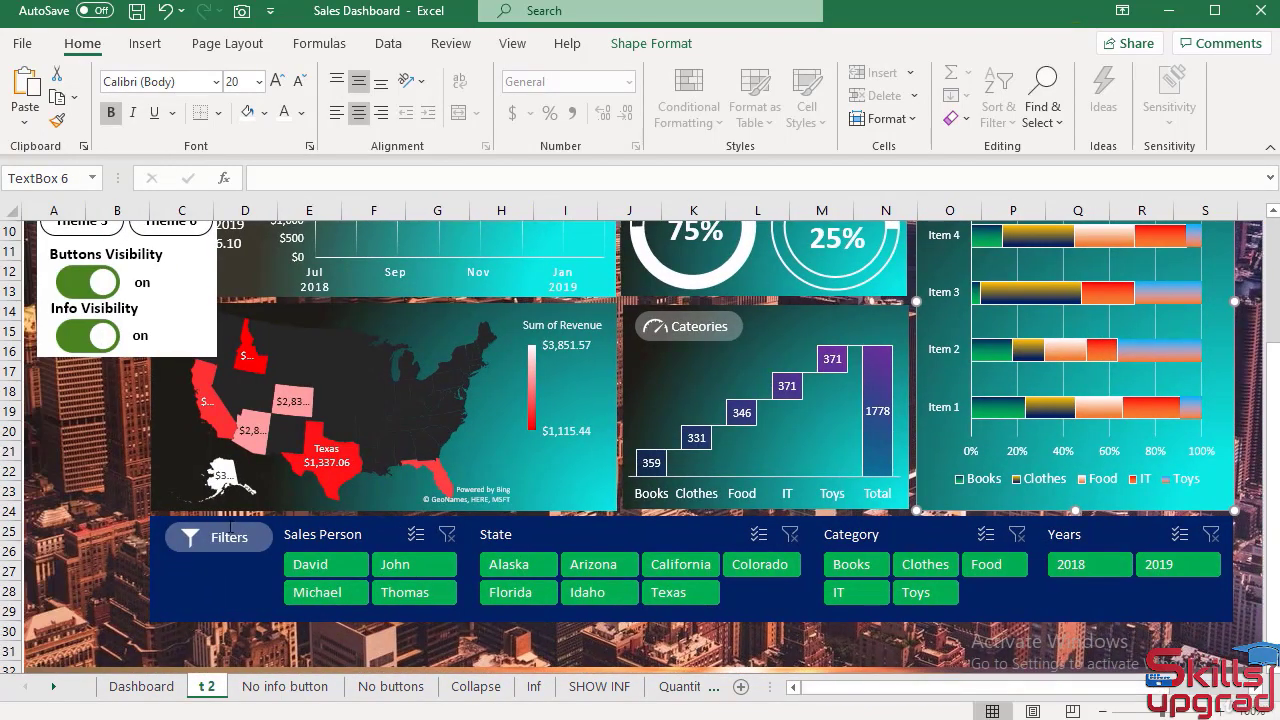
{"action": "scroll", "coordinate": [135, 500], "scroll_direction": "up", "scroll_amount": 2}
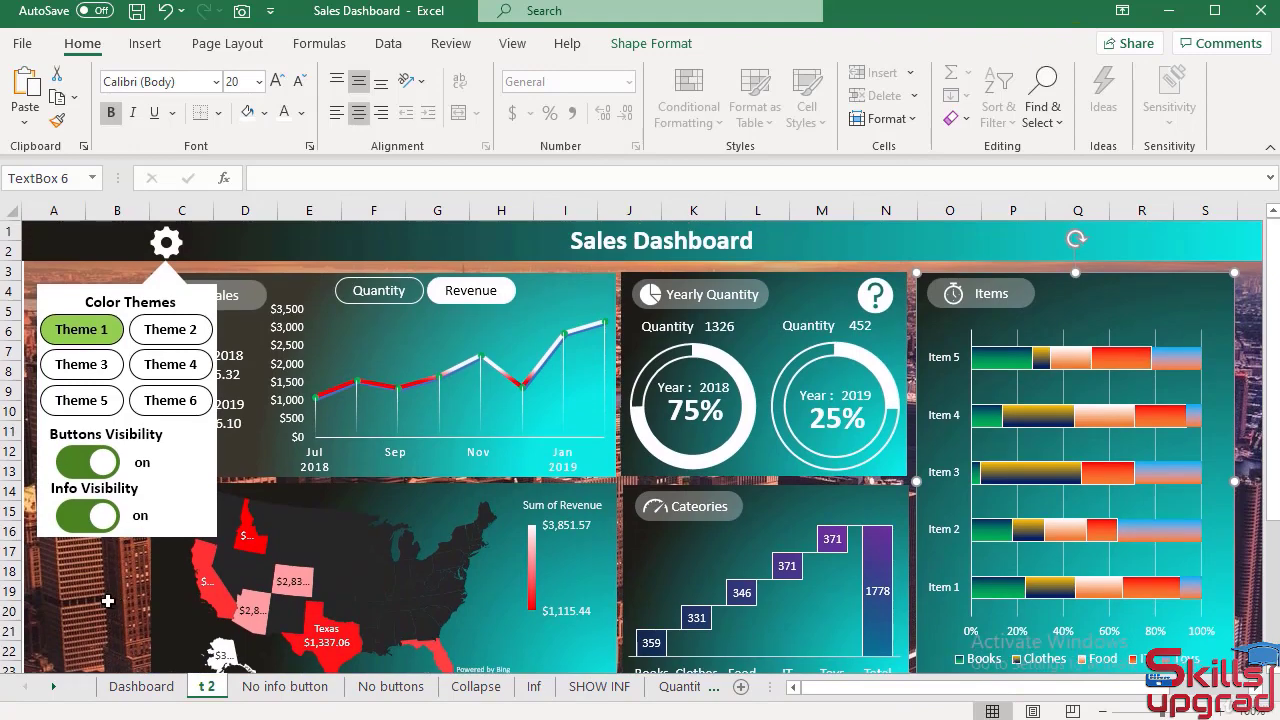
Copy the original Dashboard sheet and rename the copy t3
{"action": "left_click", "coordinate": [118, 690]}
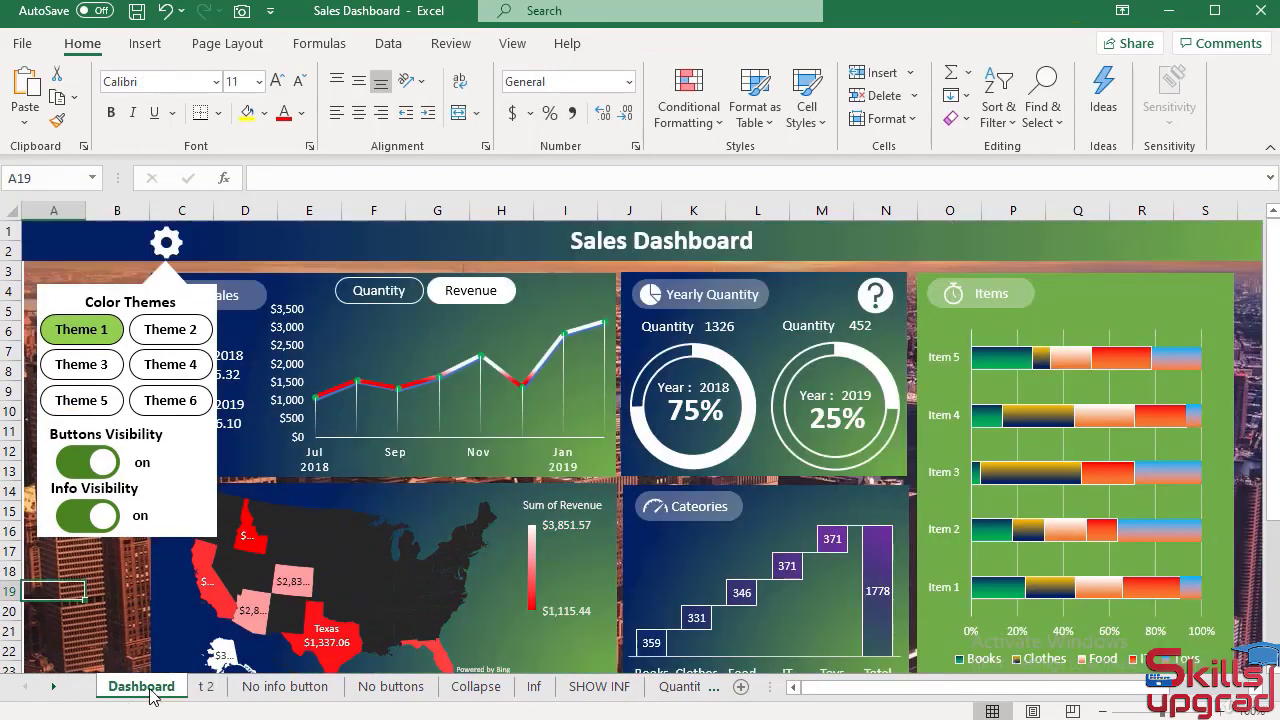
{"action": "left_click_drag", "start_coordinate": [152, 694], "coordinate": [205, 692]}
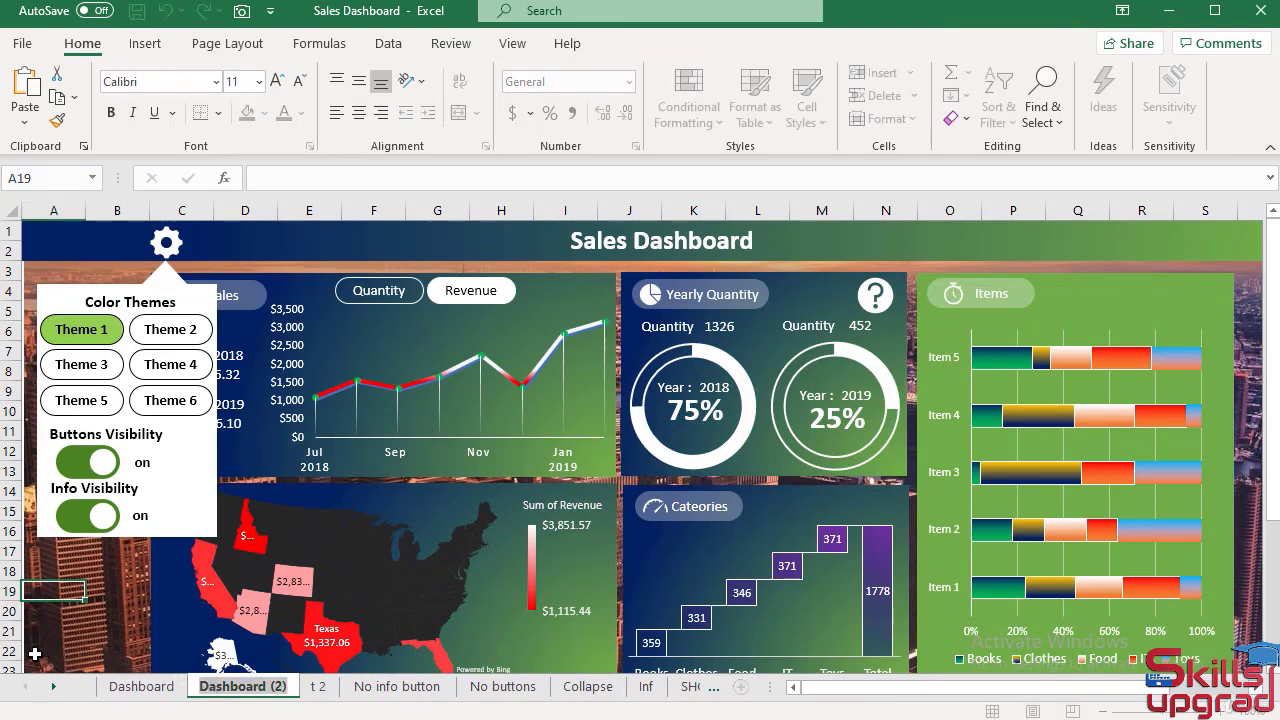
{"action": "type", "text": "t3"}
{"action": "key", "text": "Return"}
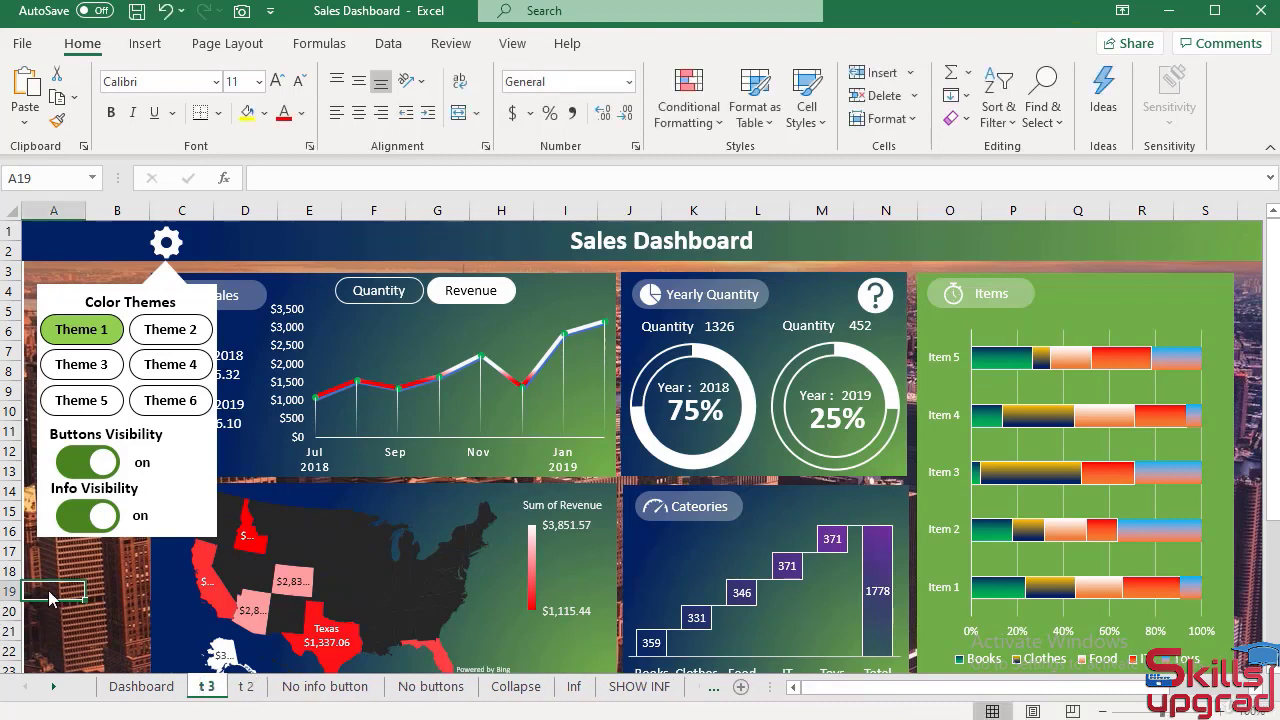
Open Format Shape for the t 3 title bar; make its first gradient stop pink and its end stop black
{"action": "left_click", "coordinate": [820, 253]}
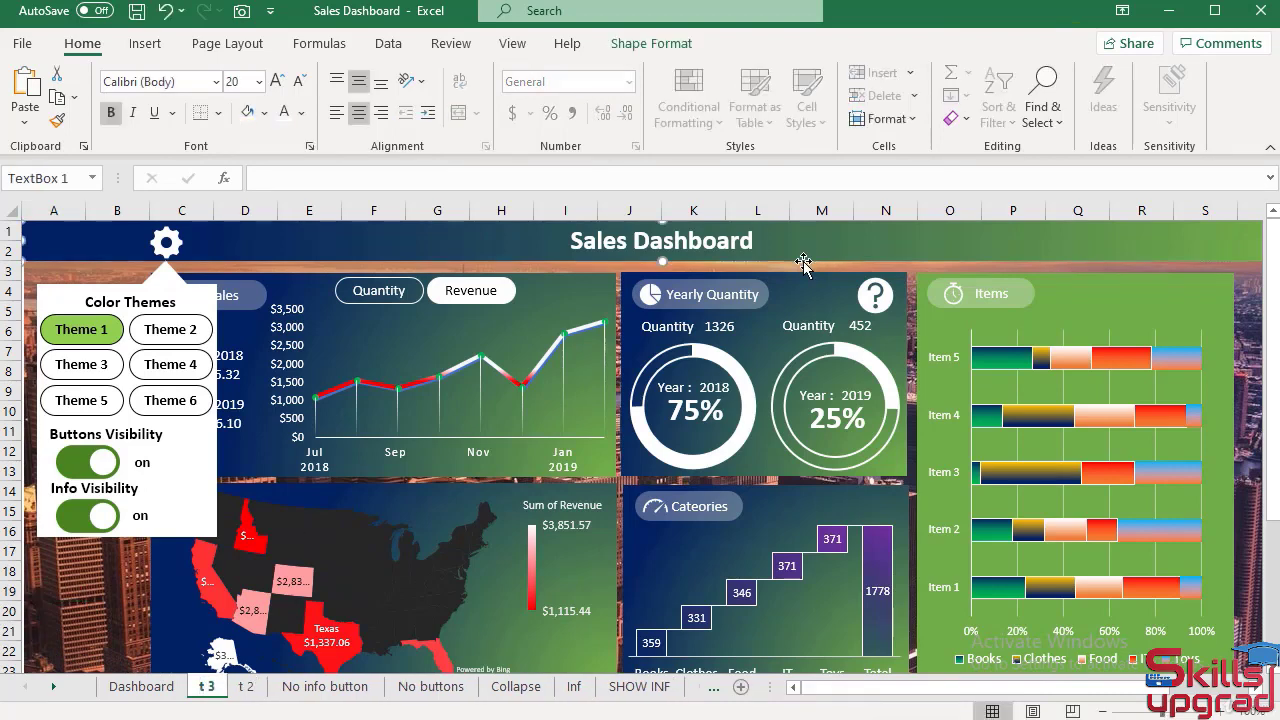
{"action": "right_click", "coordinate": [803, 261]}
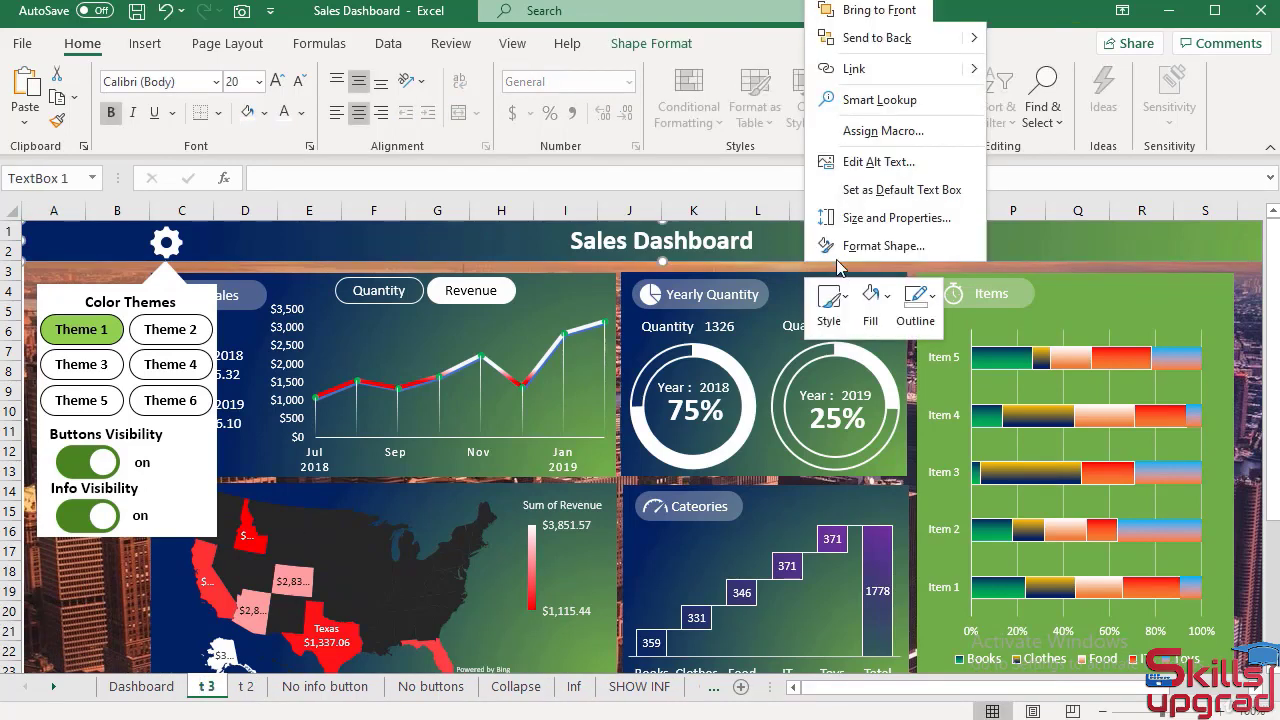
{"action": "left_click", "coordinate": [854, 247]}
{"action": "scroll", "coordinate": [1150, 450], "scroll_direction": "down", "scroll_amount": 3}
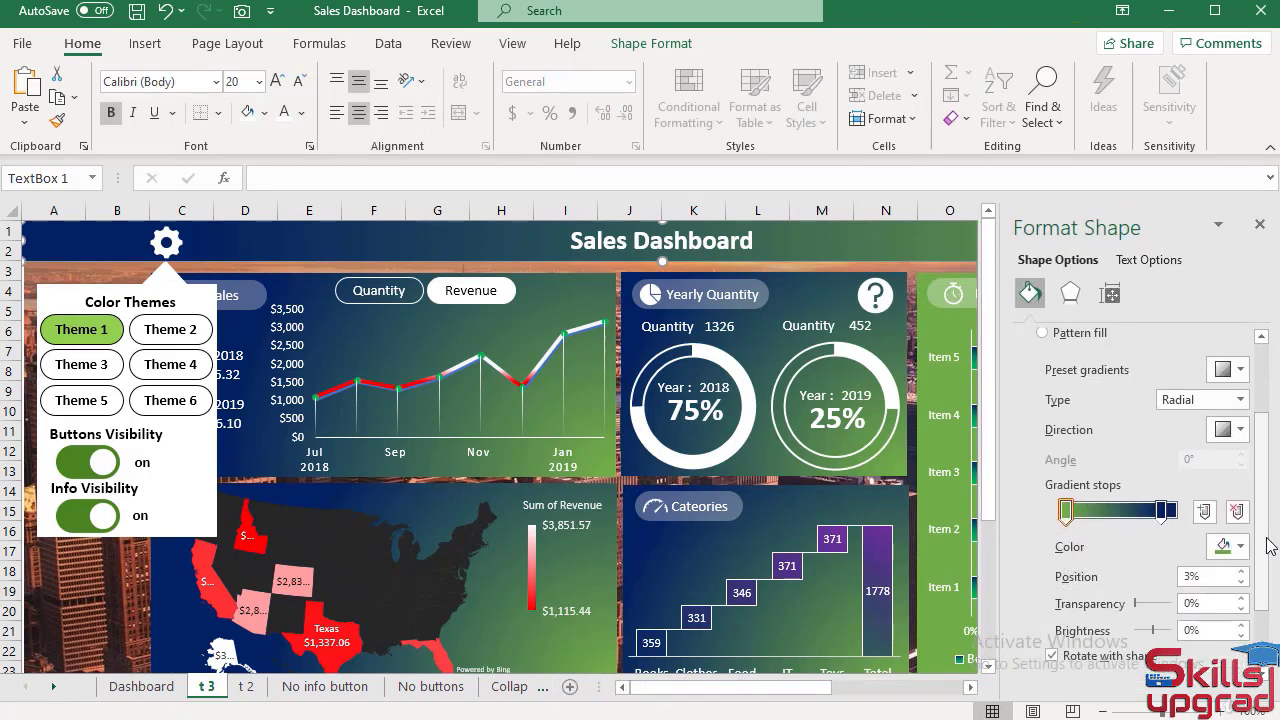
{"action": "left_click", "coordinate": [1066, 514]}
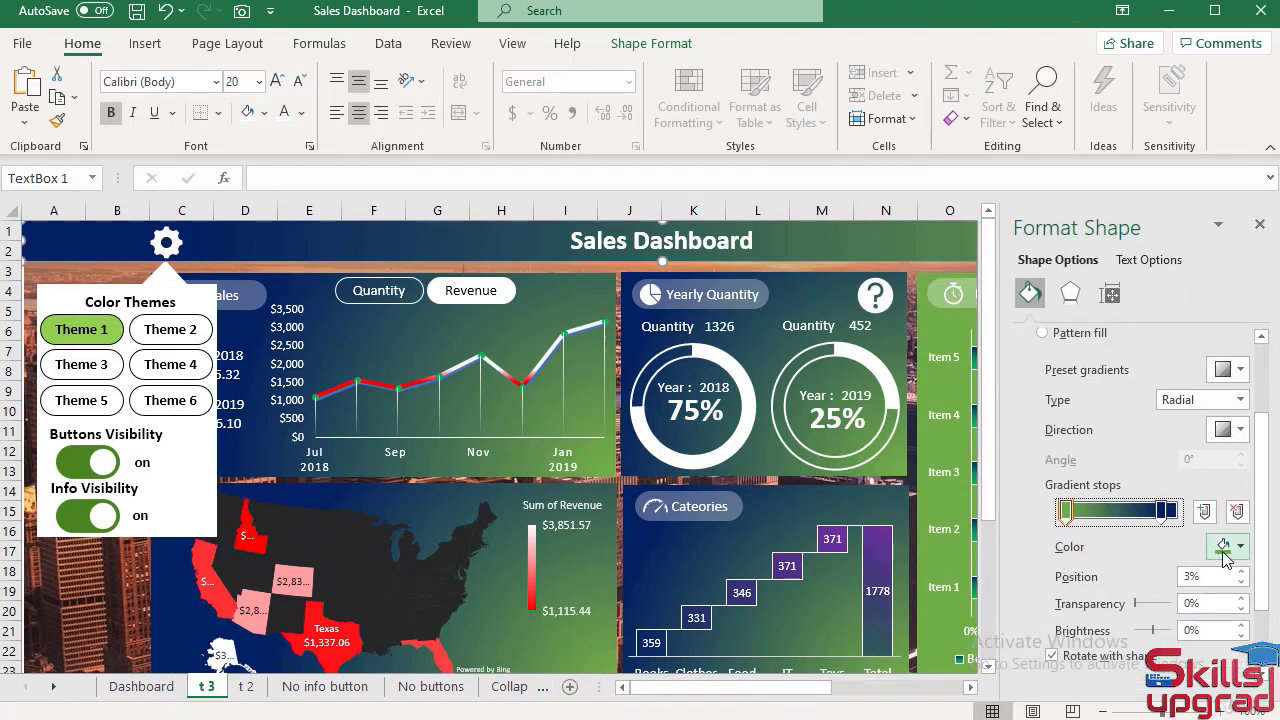
{"action": "left_click", "coordinate": [1240, 548]}
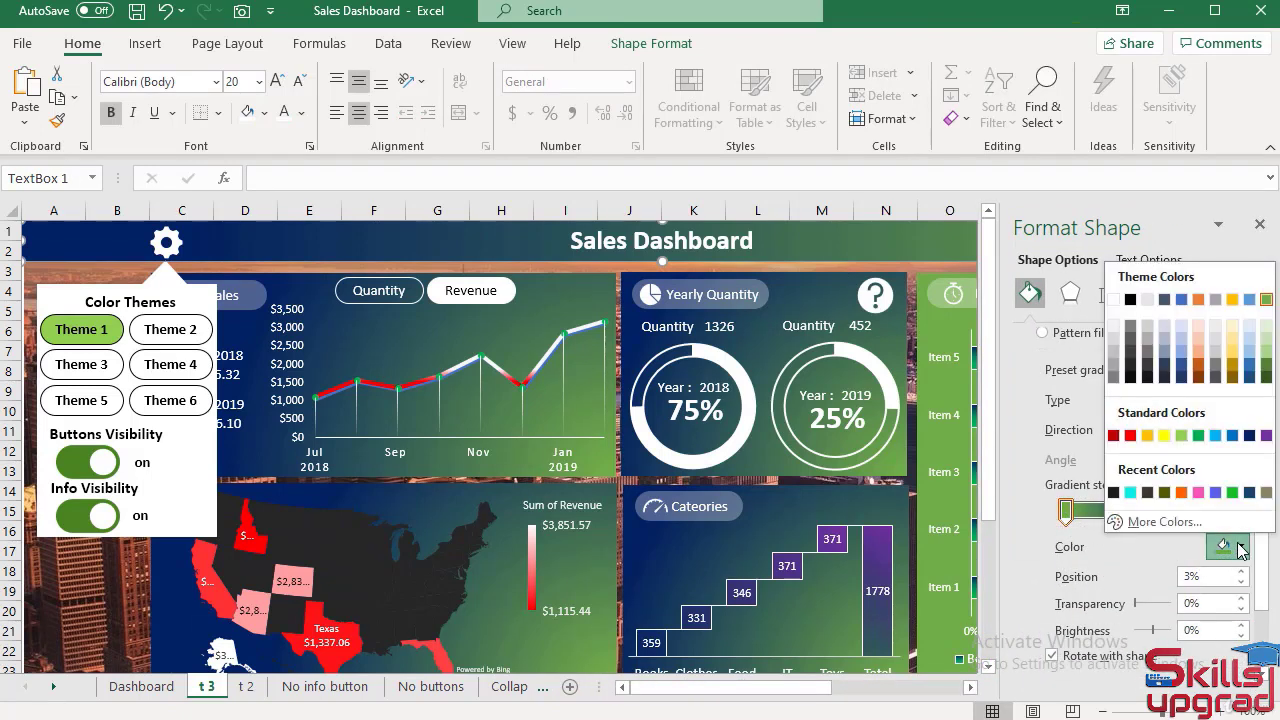
{"action": "left_click", "coordinate": [1198, 492]}
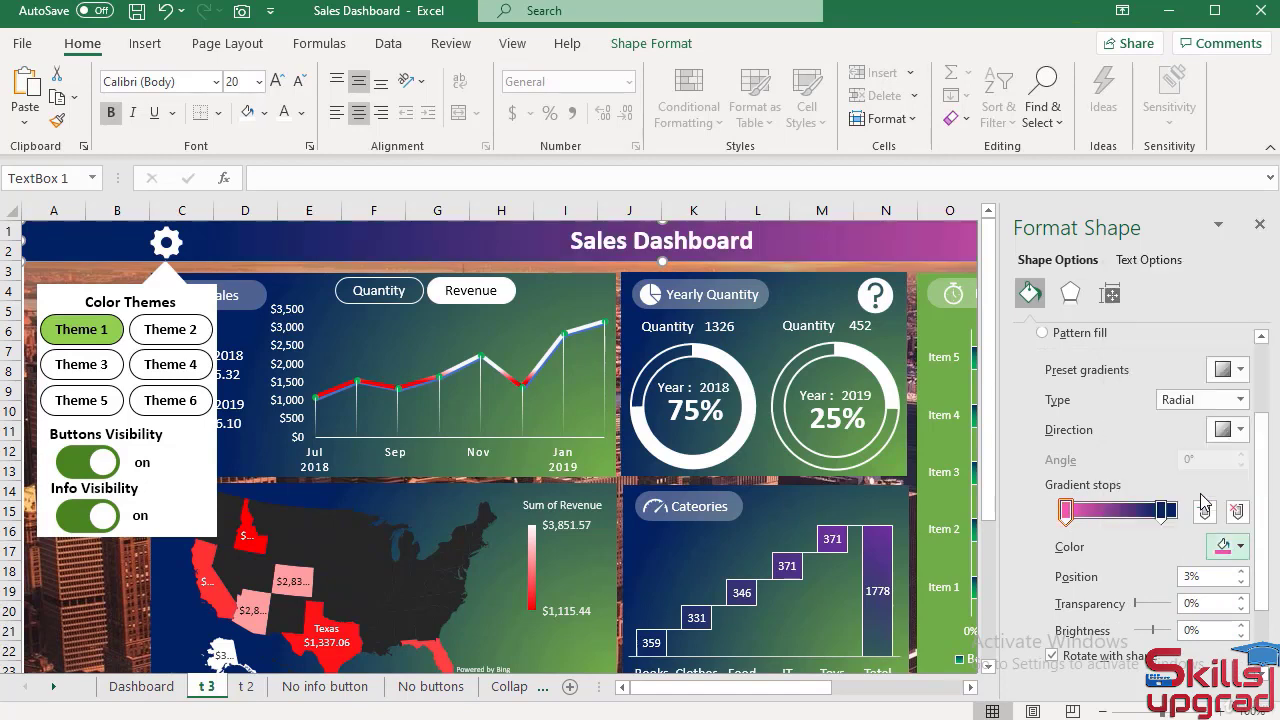
{"action": "left_click", "coordinate": [1165, 510]}
{"action": "left_click", "coordinate": [1240, 548]}
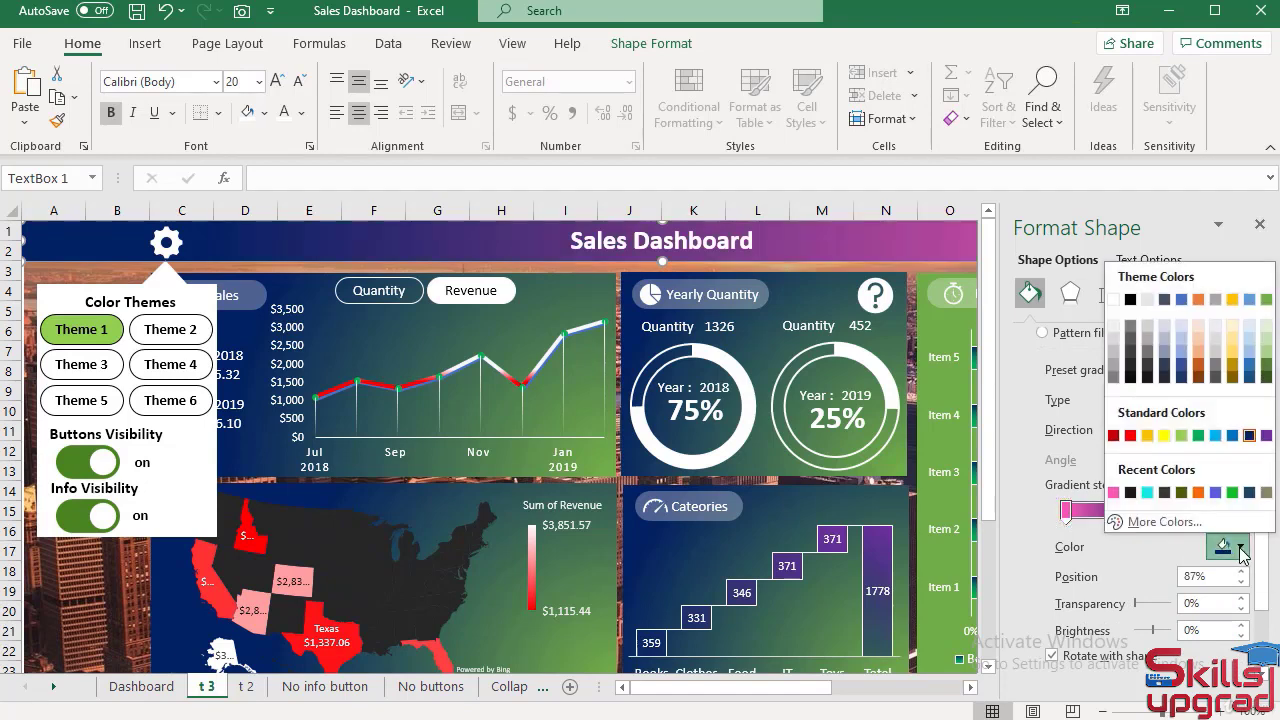
{"action": "left_click", "coordinate": [1165, 492]}
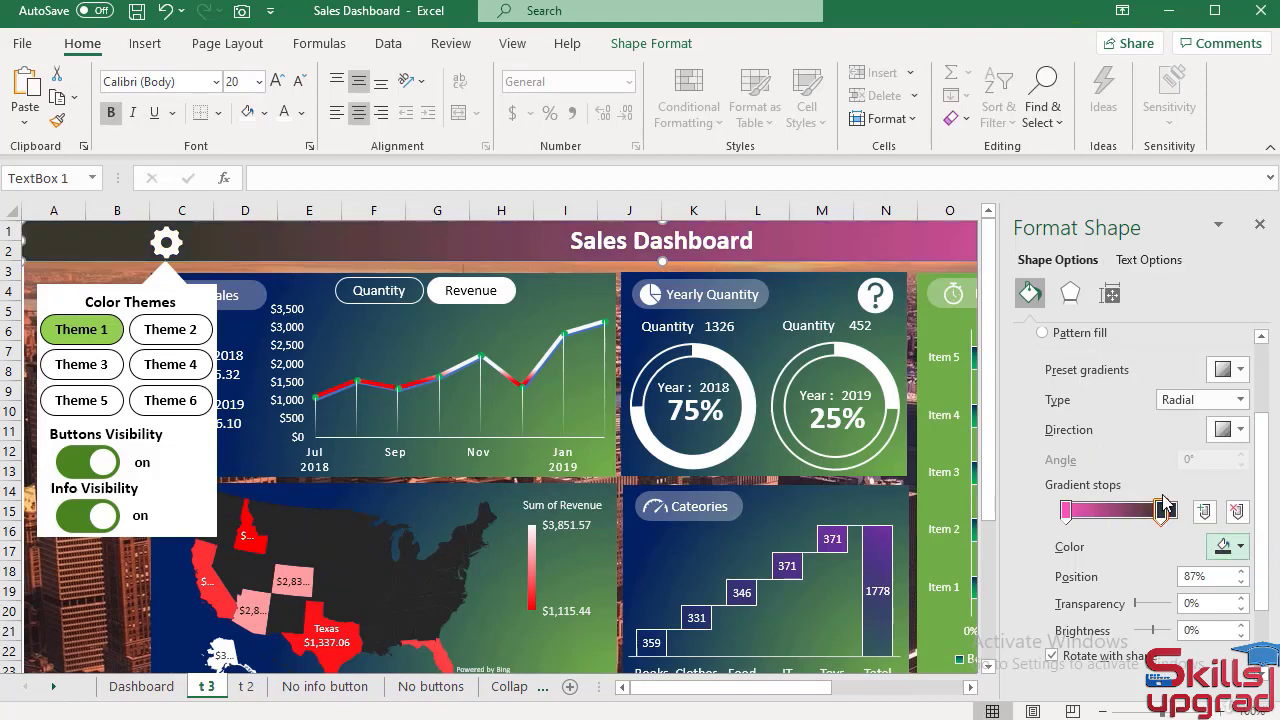
{"action": "left_click", "coordinate": [1240, 548]}
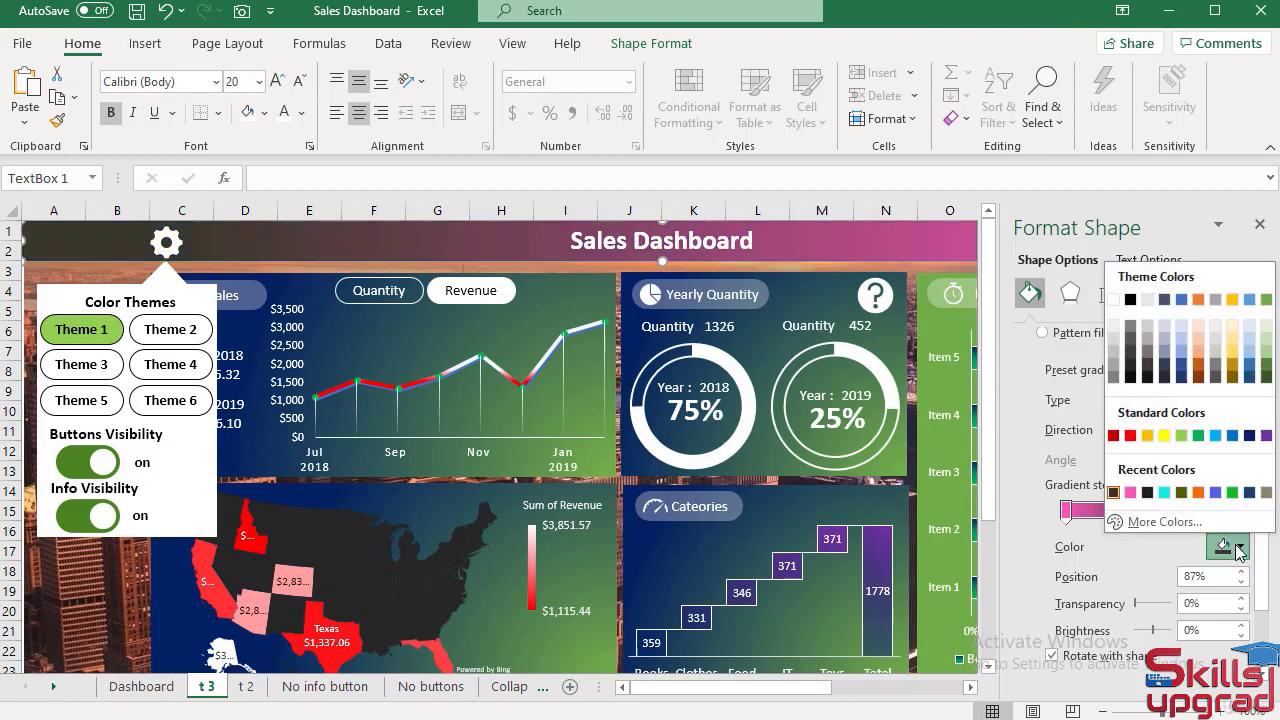
{"action": "left_click", "coordinate": [1148, 493]}
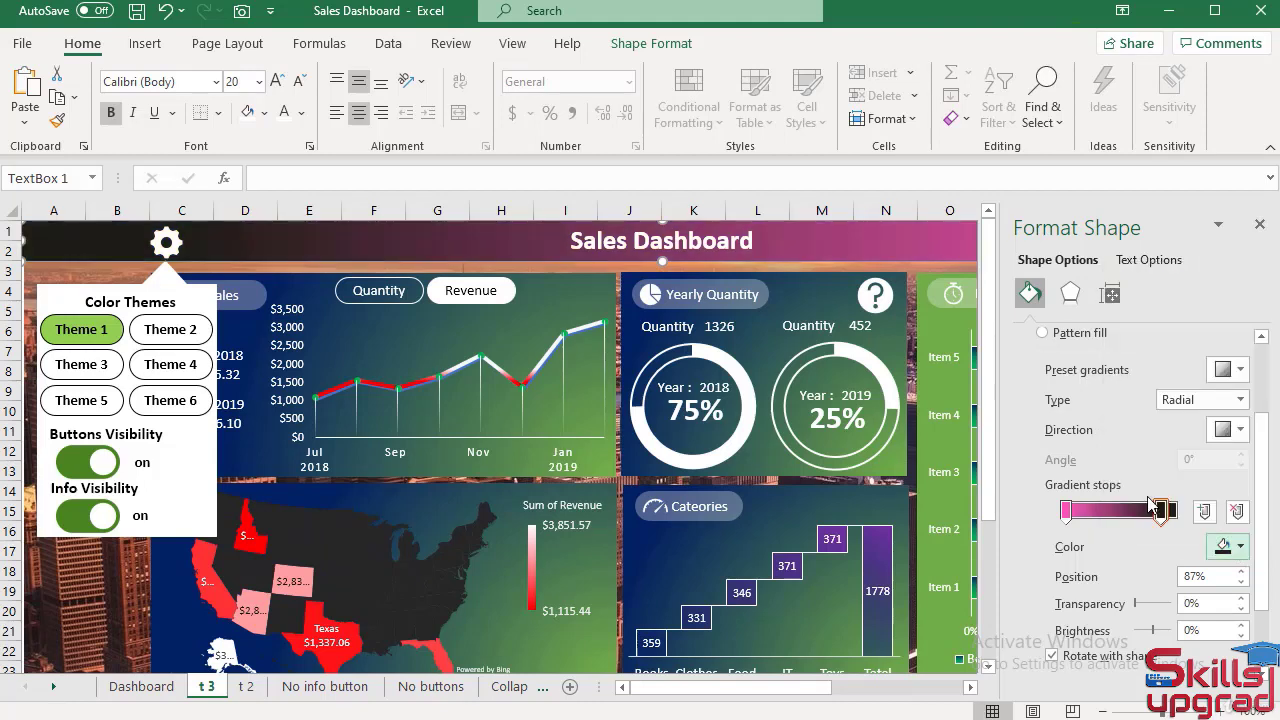
Rework the title gradient into a pink stop near the middle and an orange stop shifted right
{"action": "left_click", "coordinate": [246, 689]}
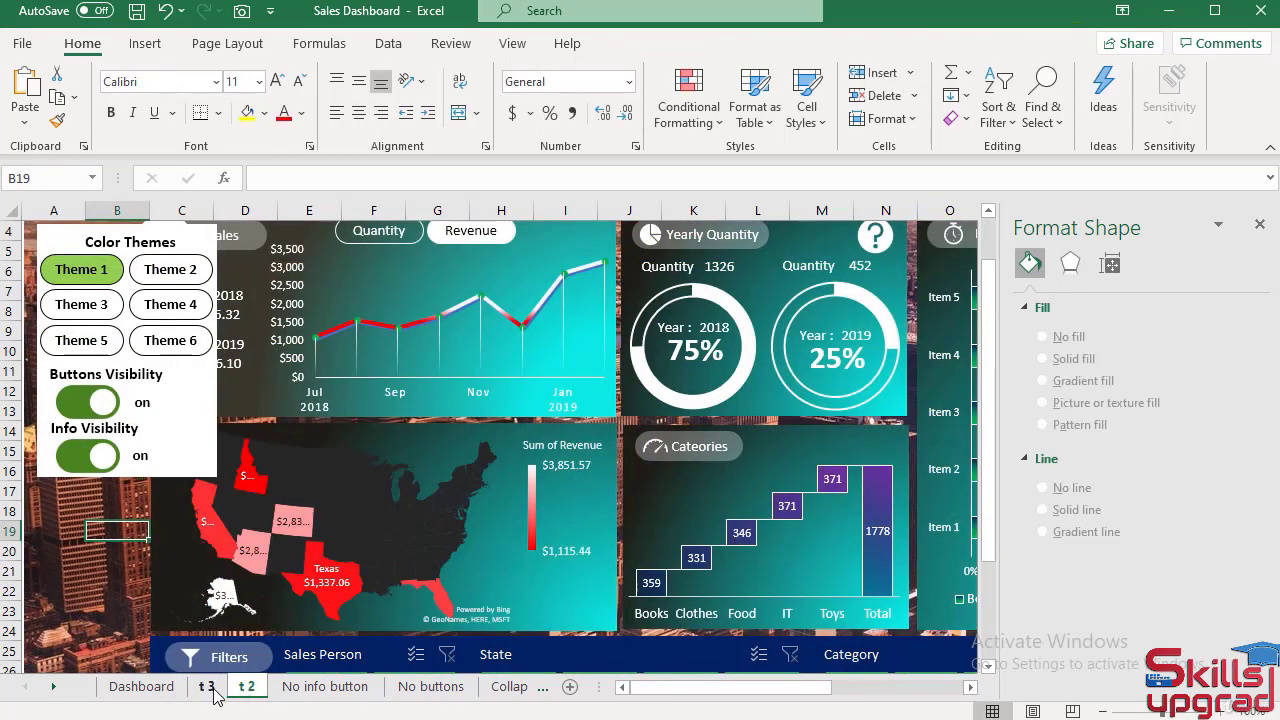
{"action": "left_click", "coordinate": [212, 688]}
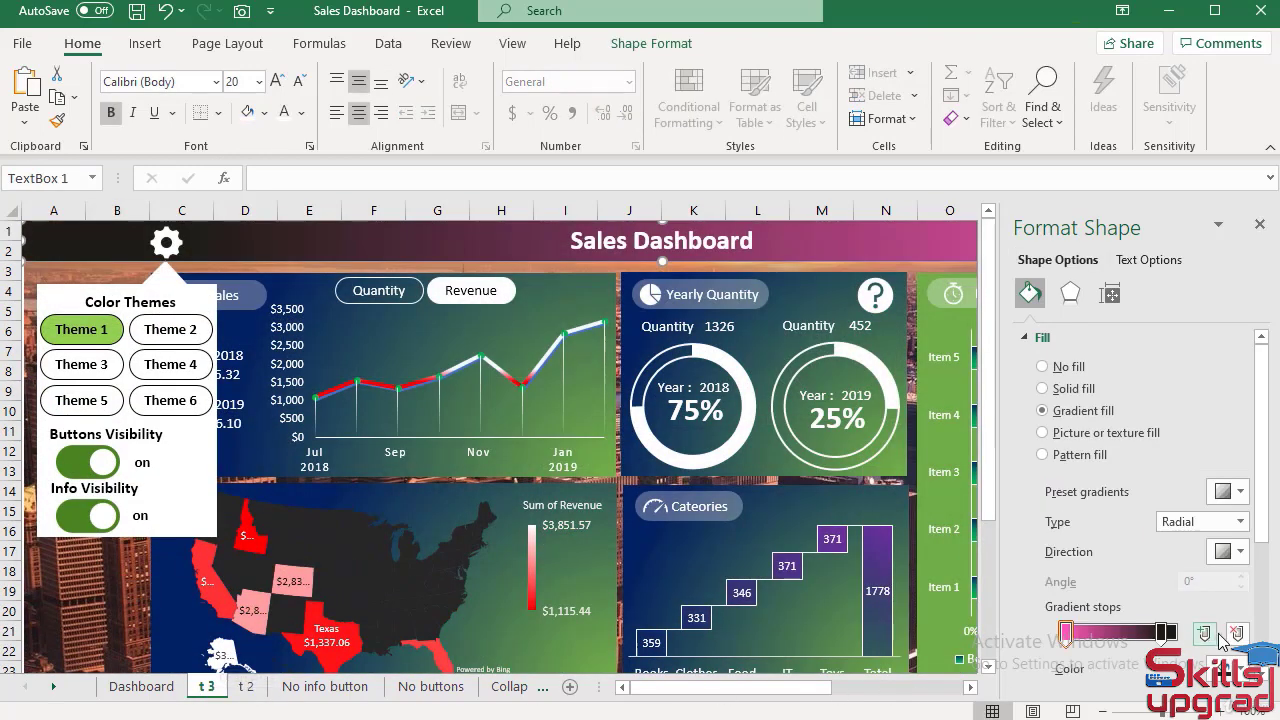
{"action": "scroll", "coordinate": [1222, 640], "scroll_direction": "down", "scroll_amount": 3}
{"action": "left_click", "coordinate": [1240, 572]}
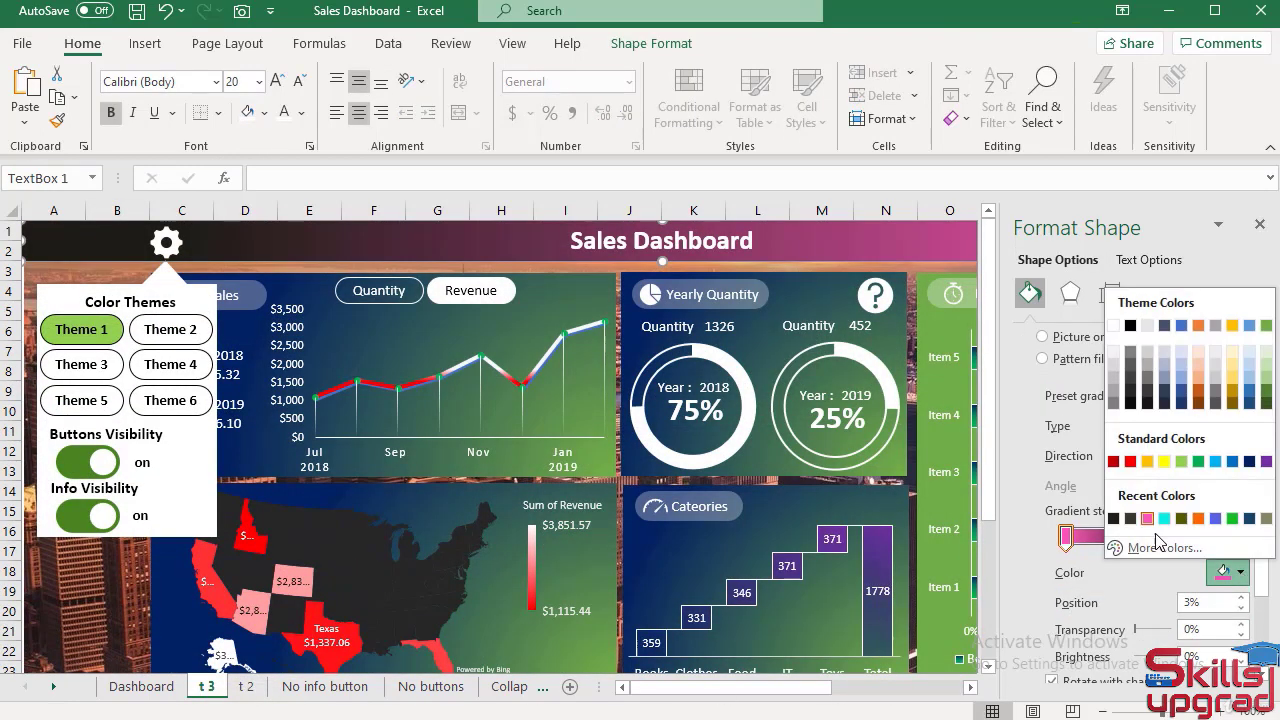
{"action": "left_click", "coordinate": [1131, 519]}
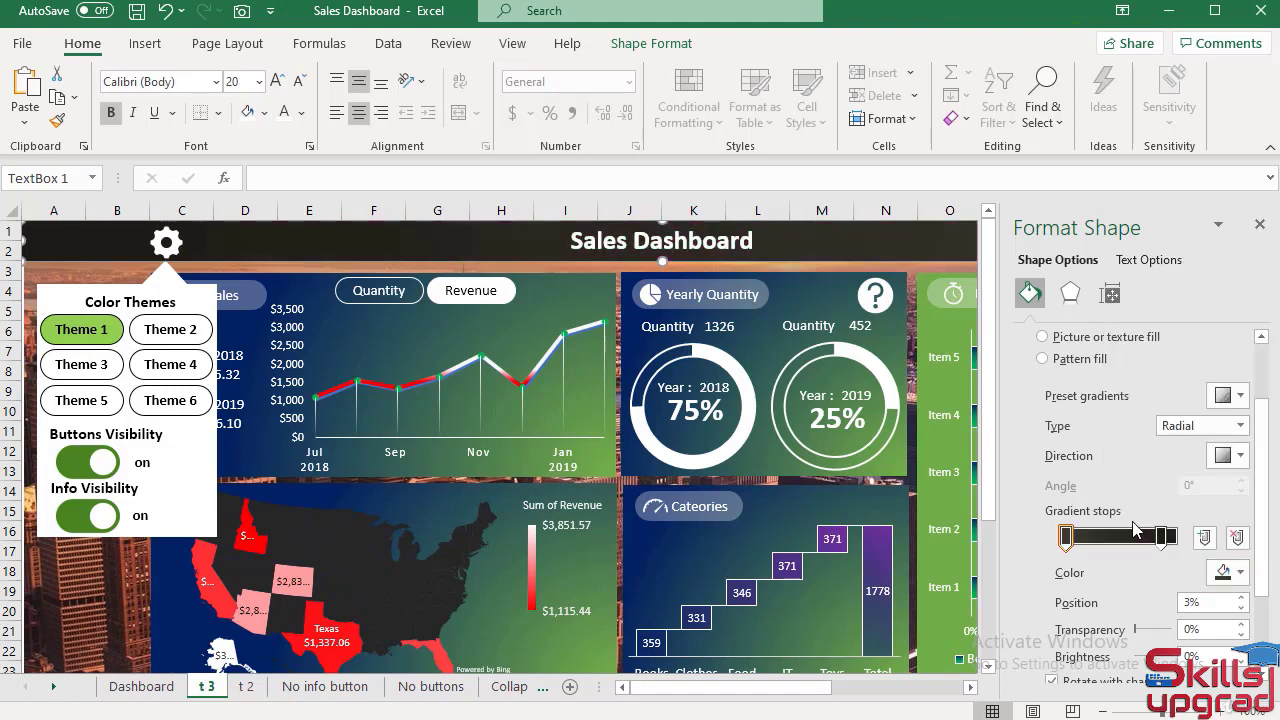
{"action": "left_click", "coordinate": [1160, 538]}
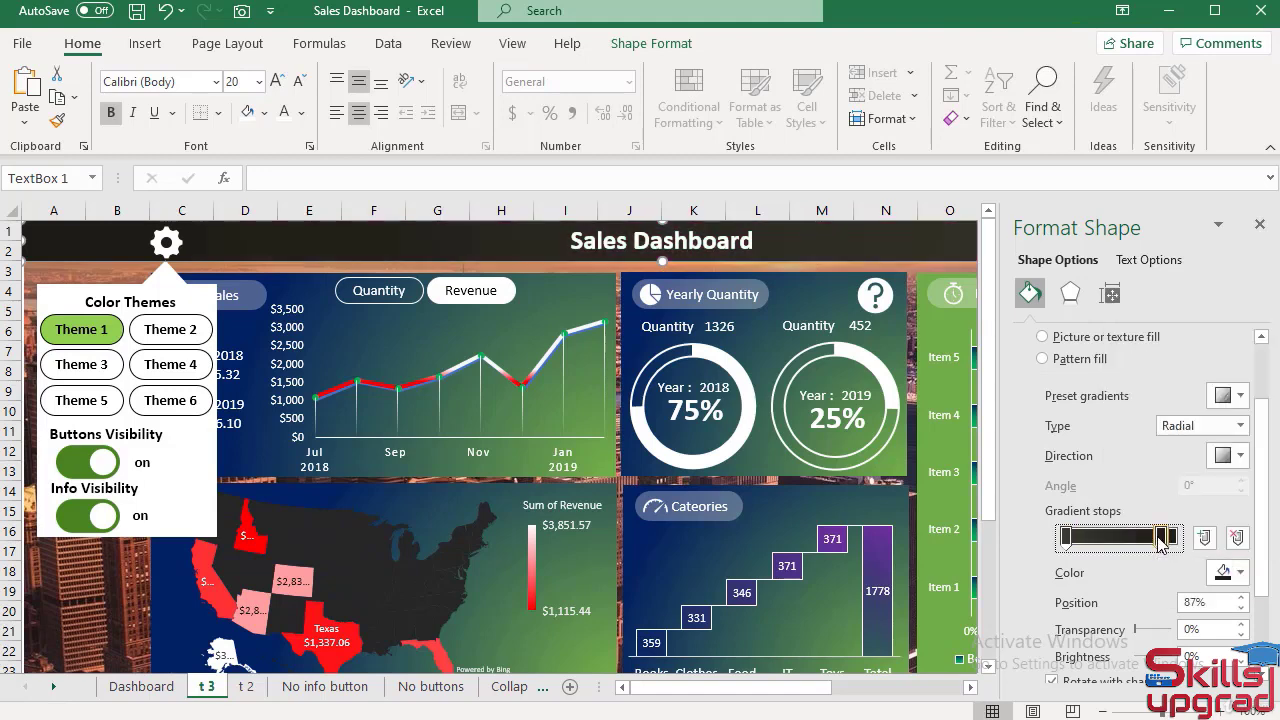
{"action": "left_click", "coordinate": [1240, 575]}
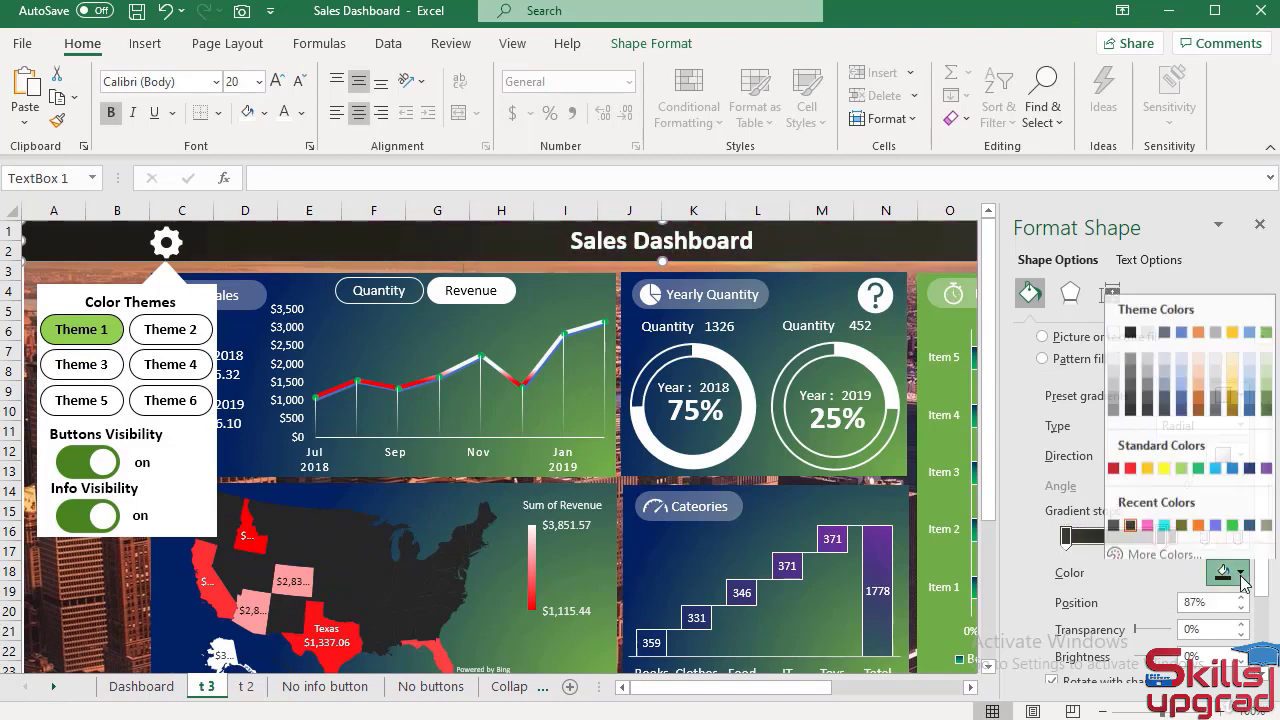
{"action": "left_click", "coordinate": [1148, 519]}
{"action": "mouse_move", "coordinate": [1158, 538]}
{"action": "left_mouse_down"}
{"action": "mouse_move", "coordinate": [1117, 540]}
{"action": "mouse_move", "coordinate": [1173, 540]}
{"action": "mouse_move", "coordinate": [1161, 540]}
{"action": "left_mouse_up"}
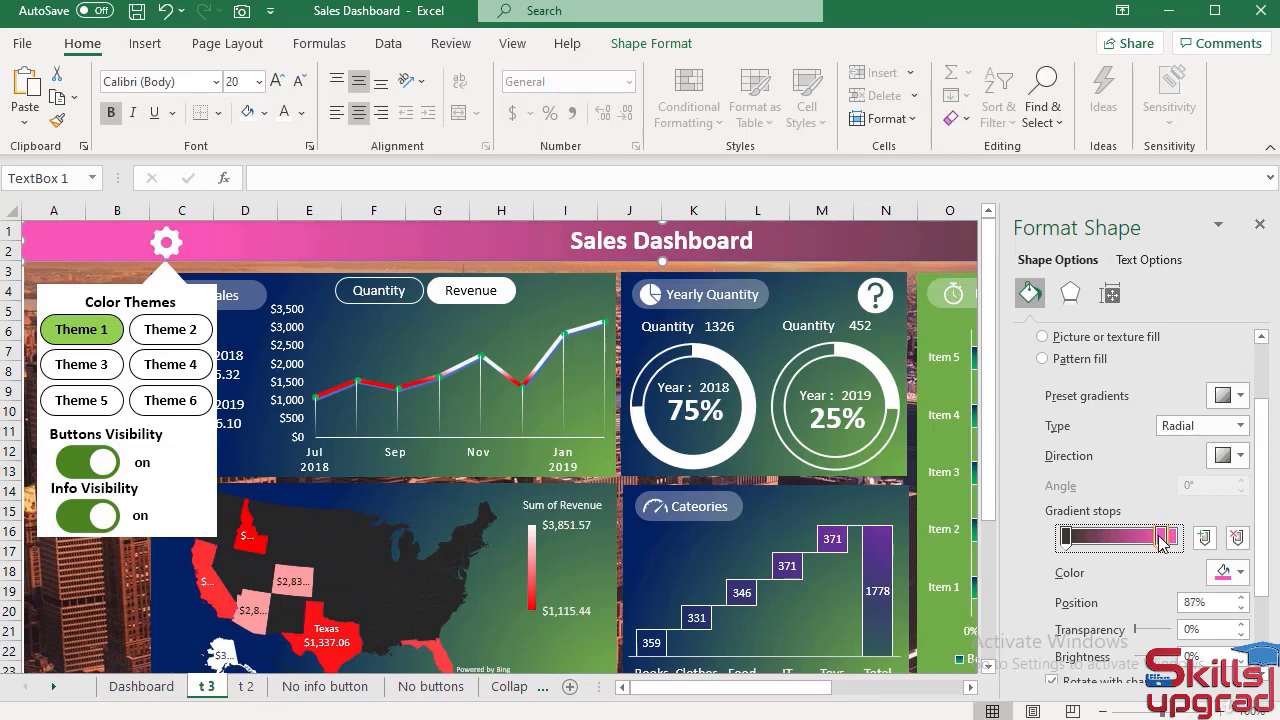
{"action": "left_click_drag", "start_coordinate": [1066, 538], "coordinate": [1114, 543]}
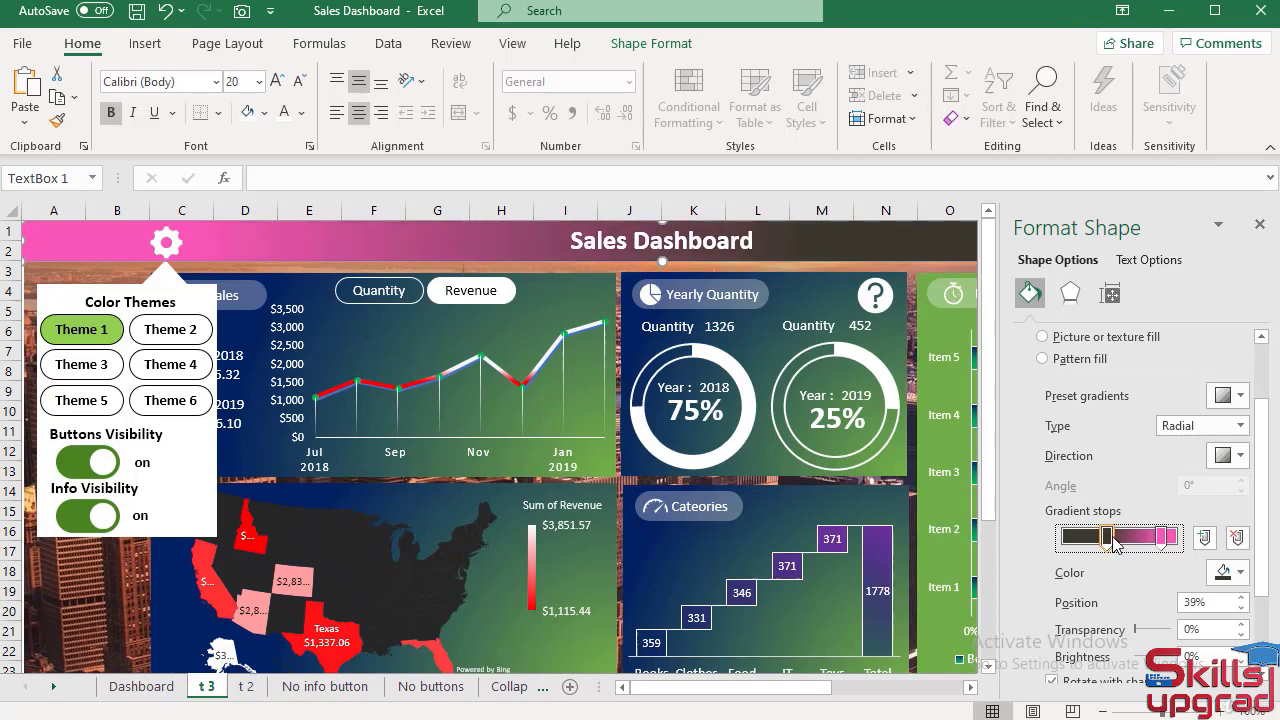
{"action": "left_click", "coordinate": [1226, 572]}
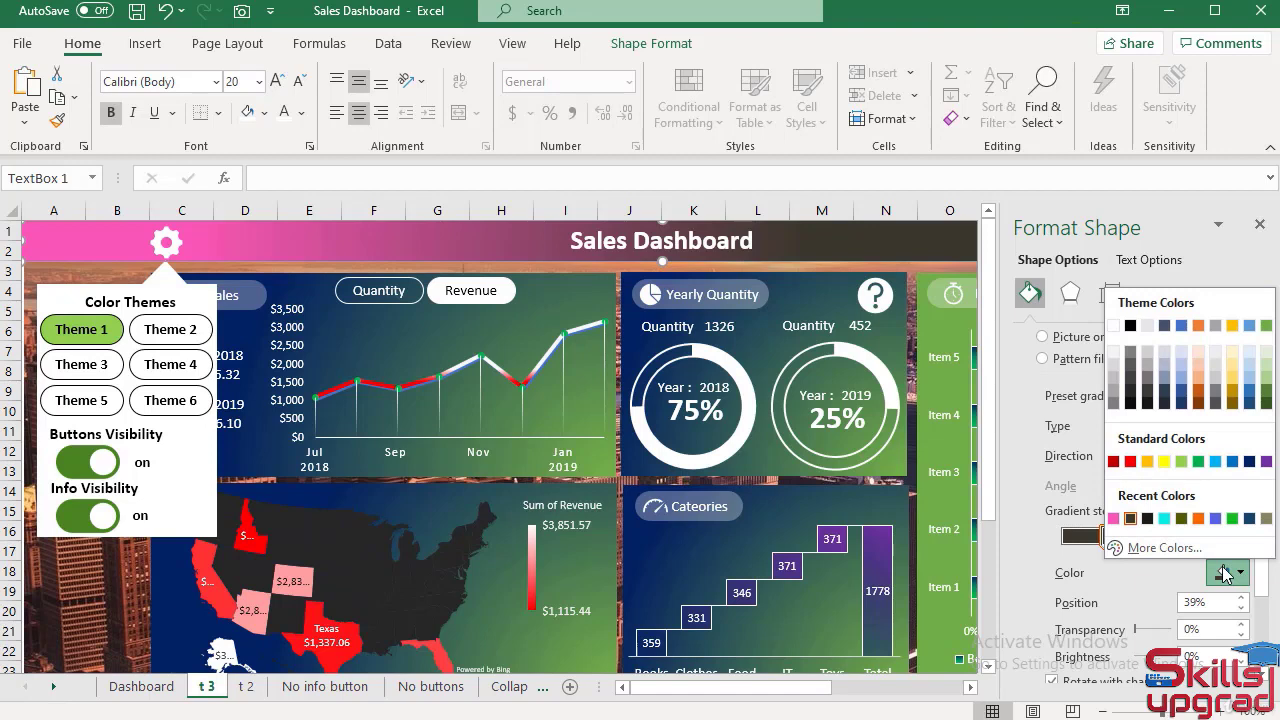
{"action": "left_click", "coordinate": [1199, 519]}
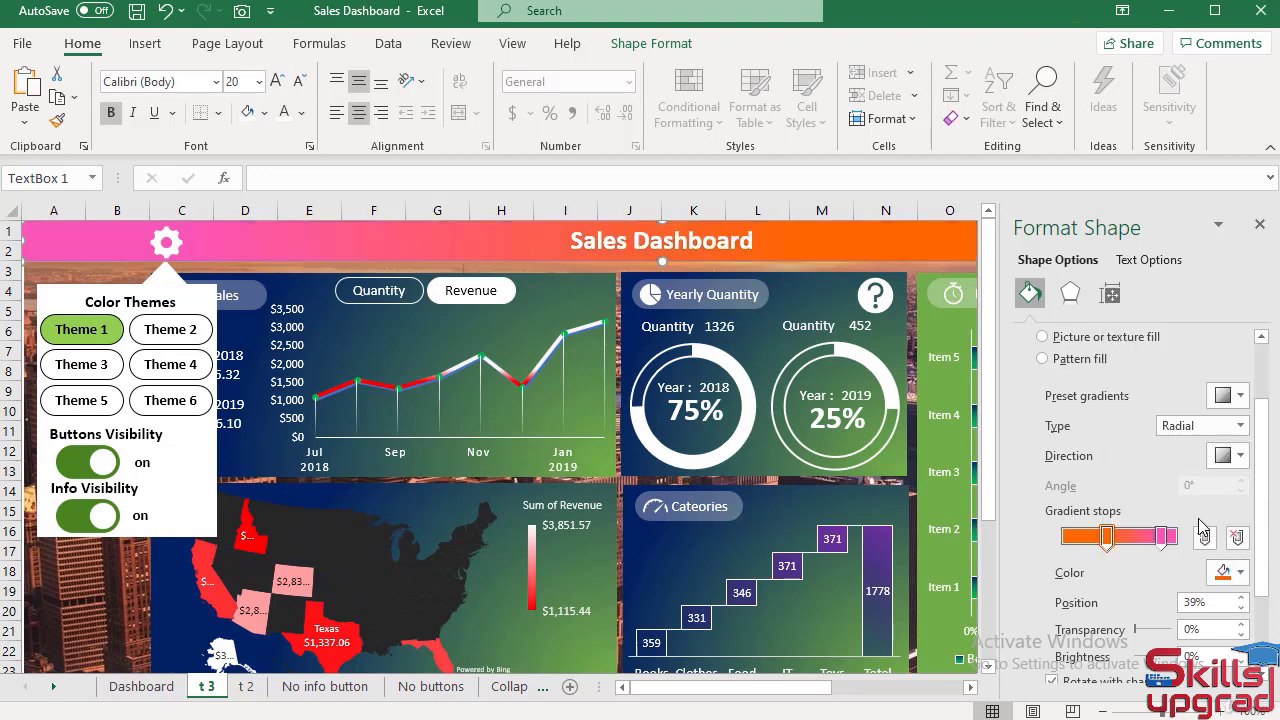
Set the line-chart panel's first gradient stop to pink and its 78% stop to orange
{"action": "left_click", "coordinate": [540, 275]}
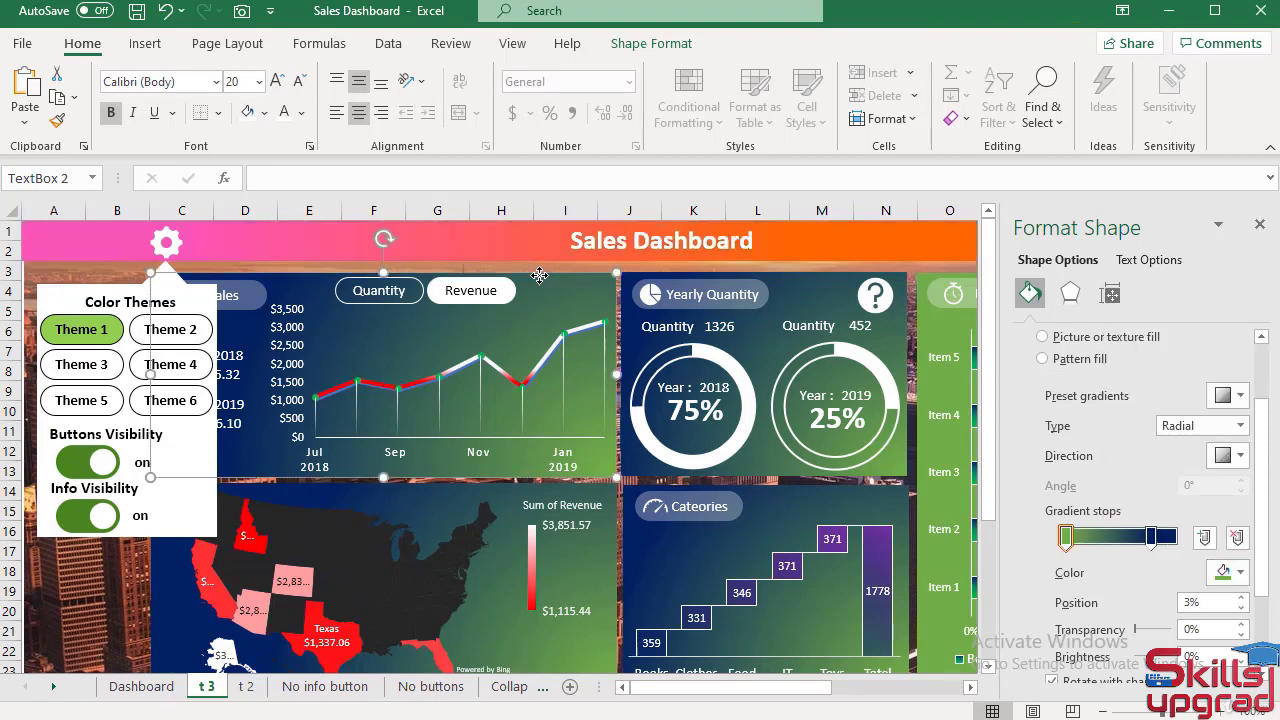
{"action": "left_click", "coordinate": [1066, 537]}
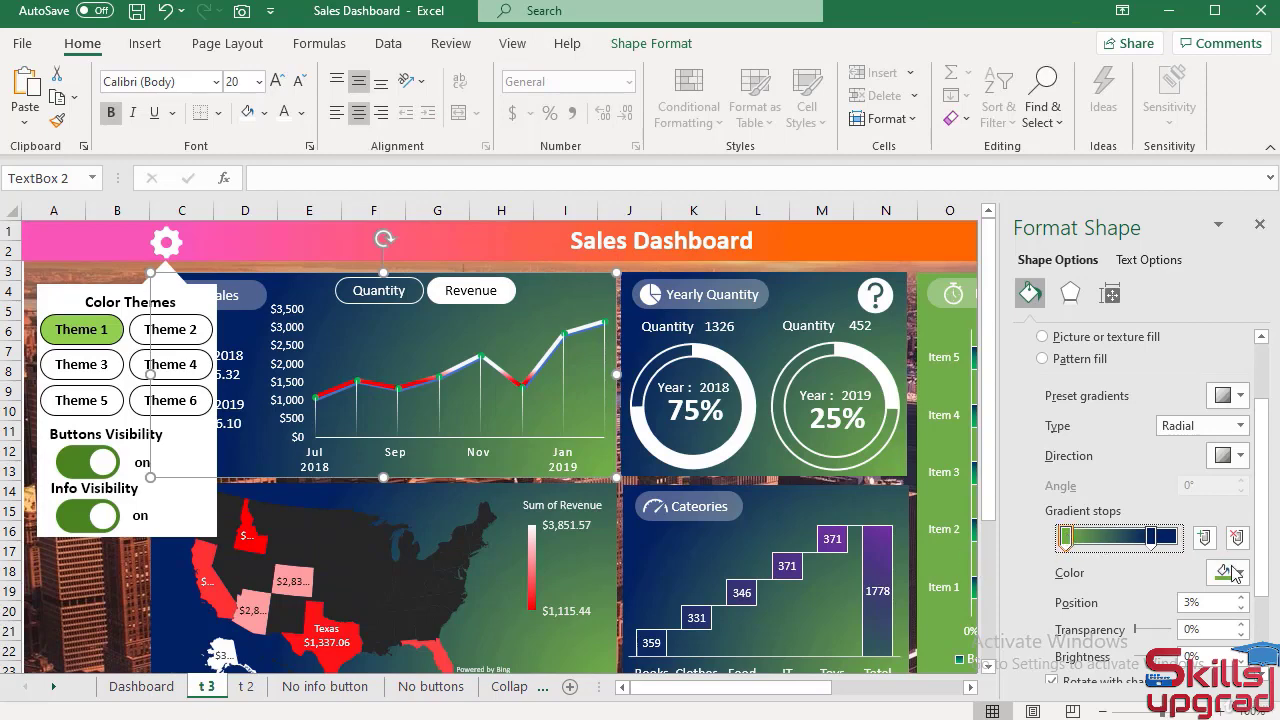
{"action": "left_click", "coordinate": [1236, 573]}
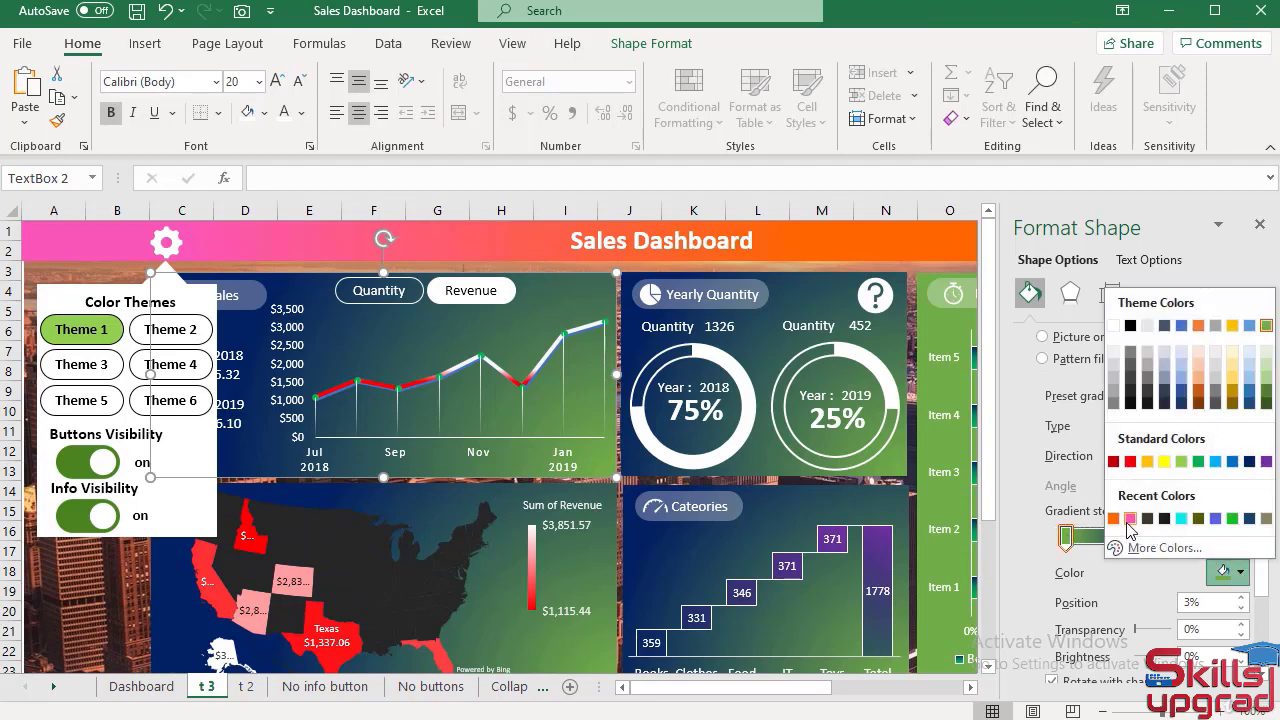
{"action": "left_click", "coordinate": [1130, 519]}
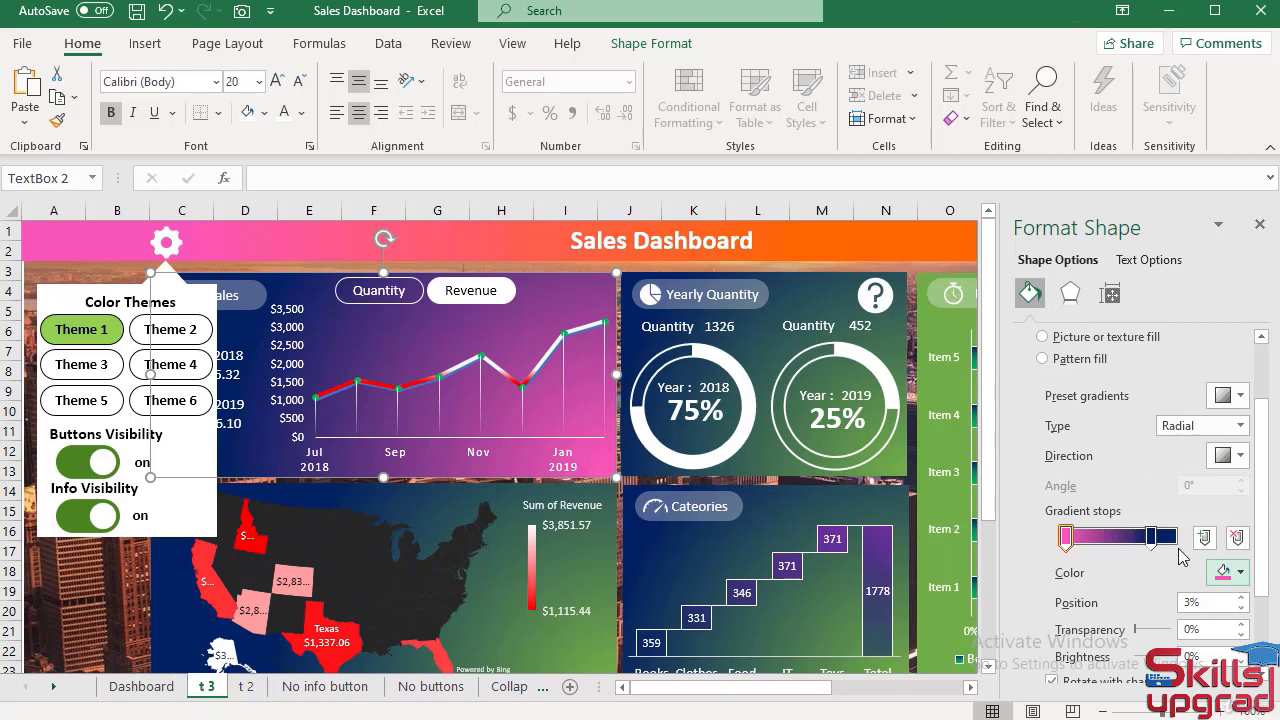
{"action": "left_click", "coordinate": [1151, 537]}
{"action": "left_click", "coordinate": [1236, 572]}
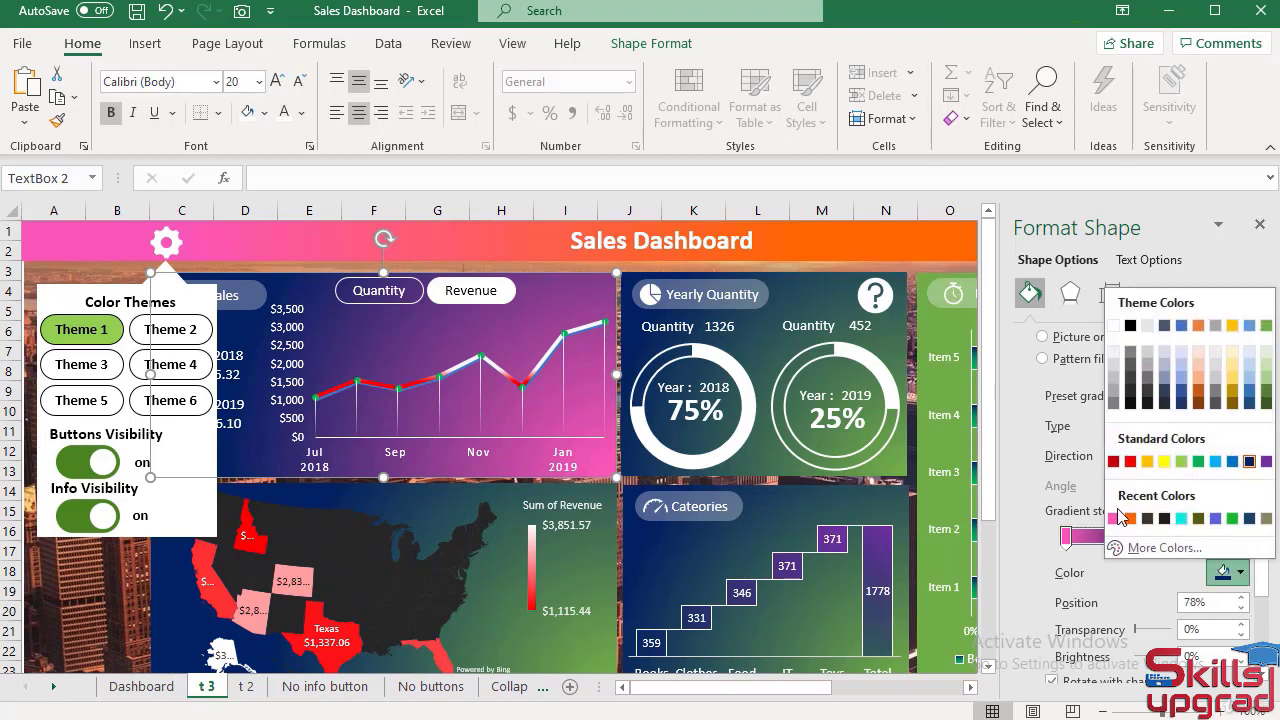
{"action": "left_click", "coordinate": [1130, 519]}
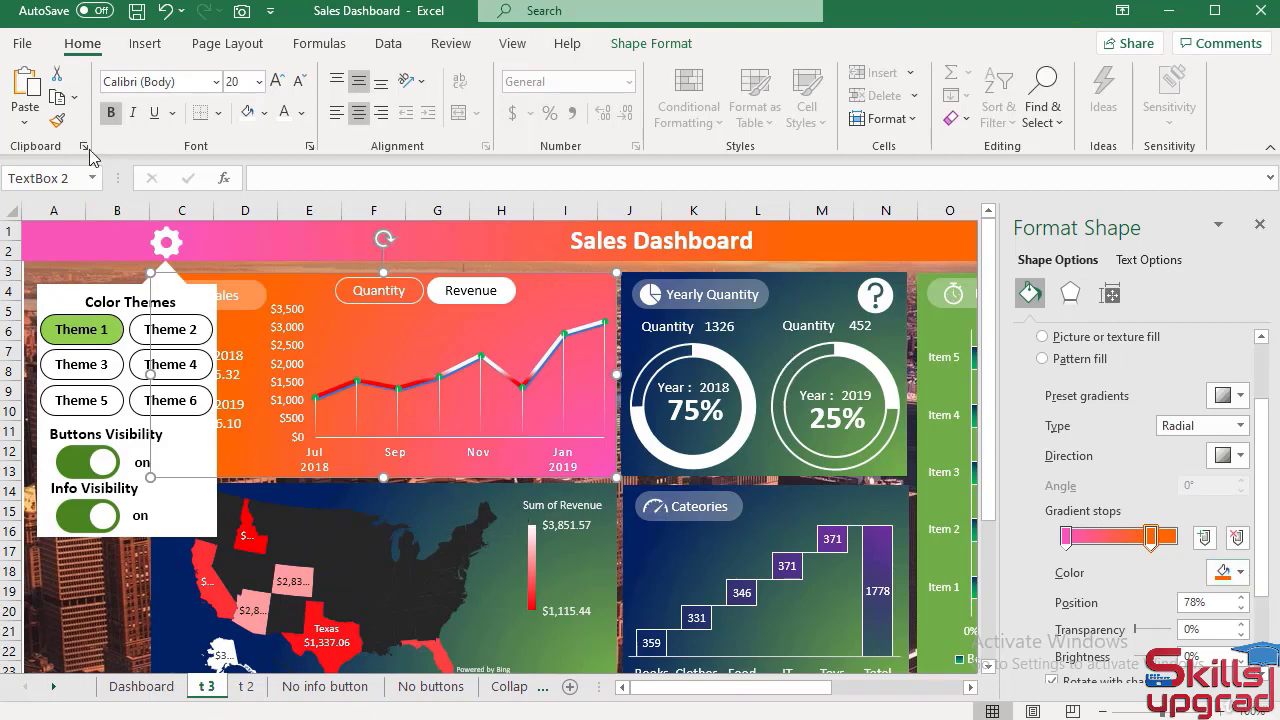
Format-paint the sales panel's pink-orange radial gradient onto the Yearly Quantity panel
{"action": "left_click", "coordinate": [58, 121]}
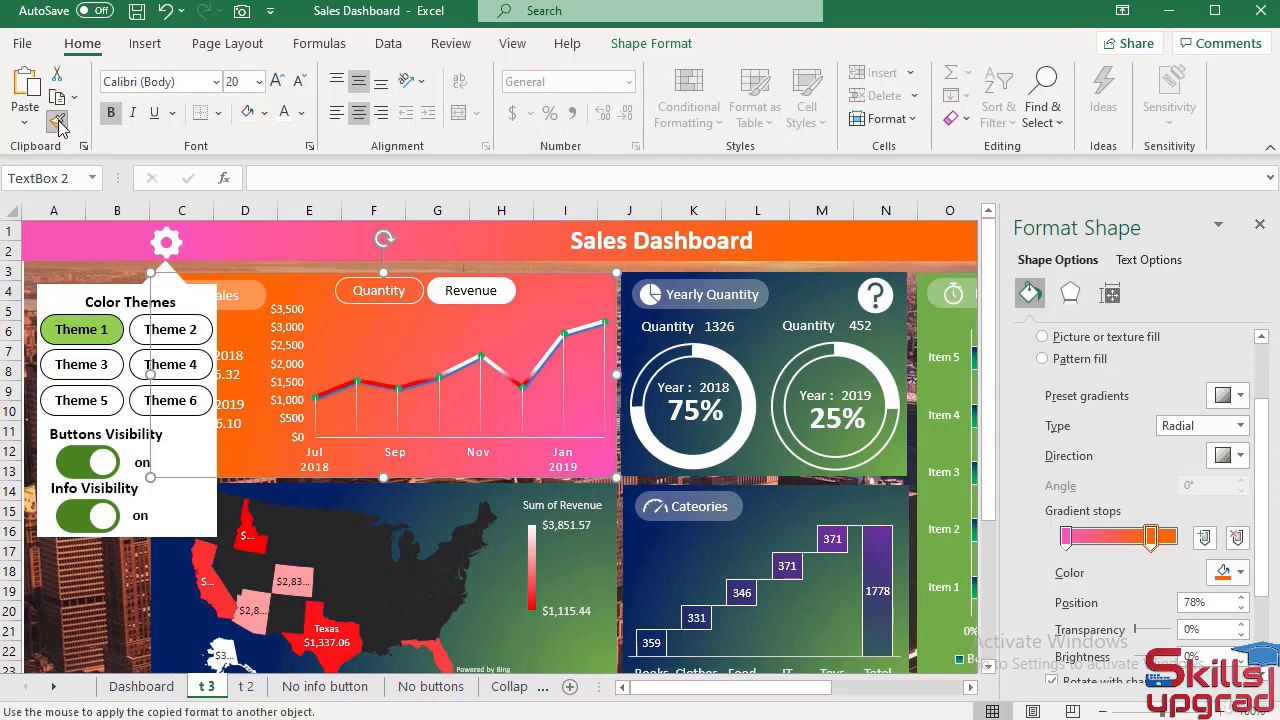
{"action": "left_click", "coordinate": [815, 272]}
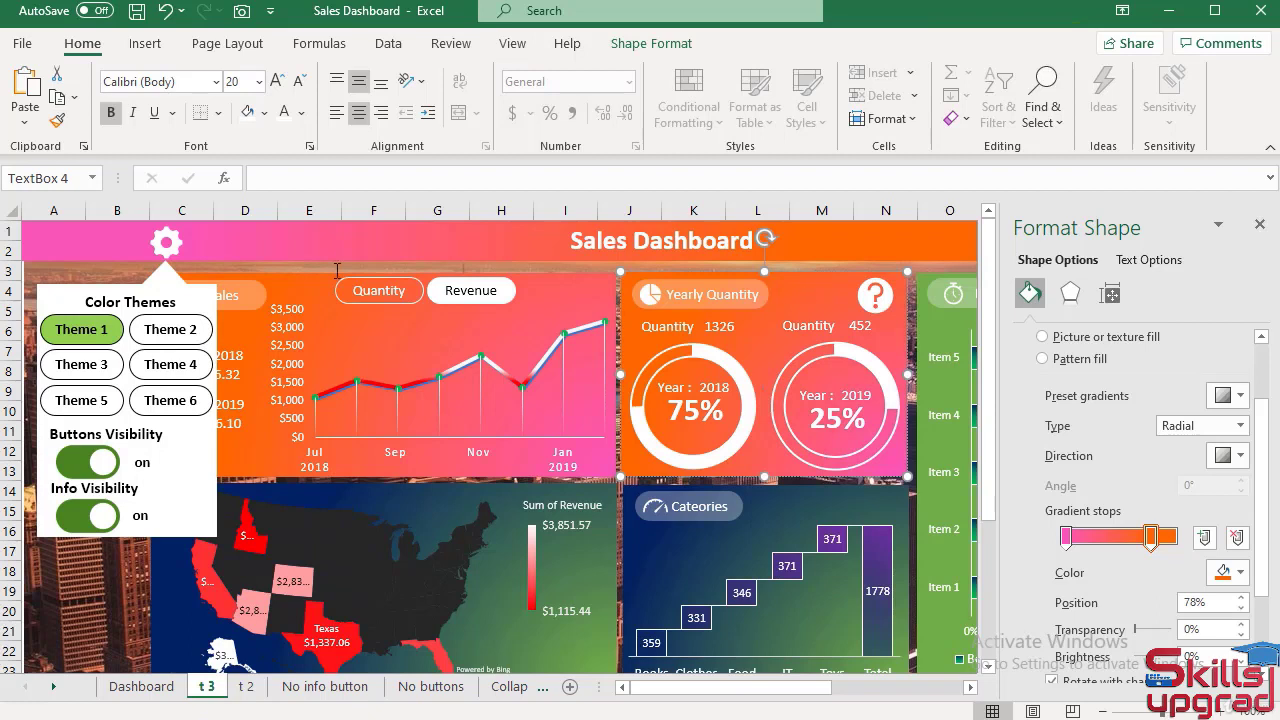
{"action": "left_click", "coordinate": [58, 121]}
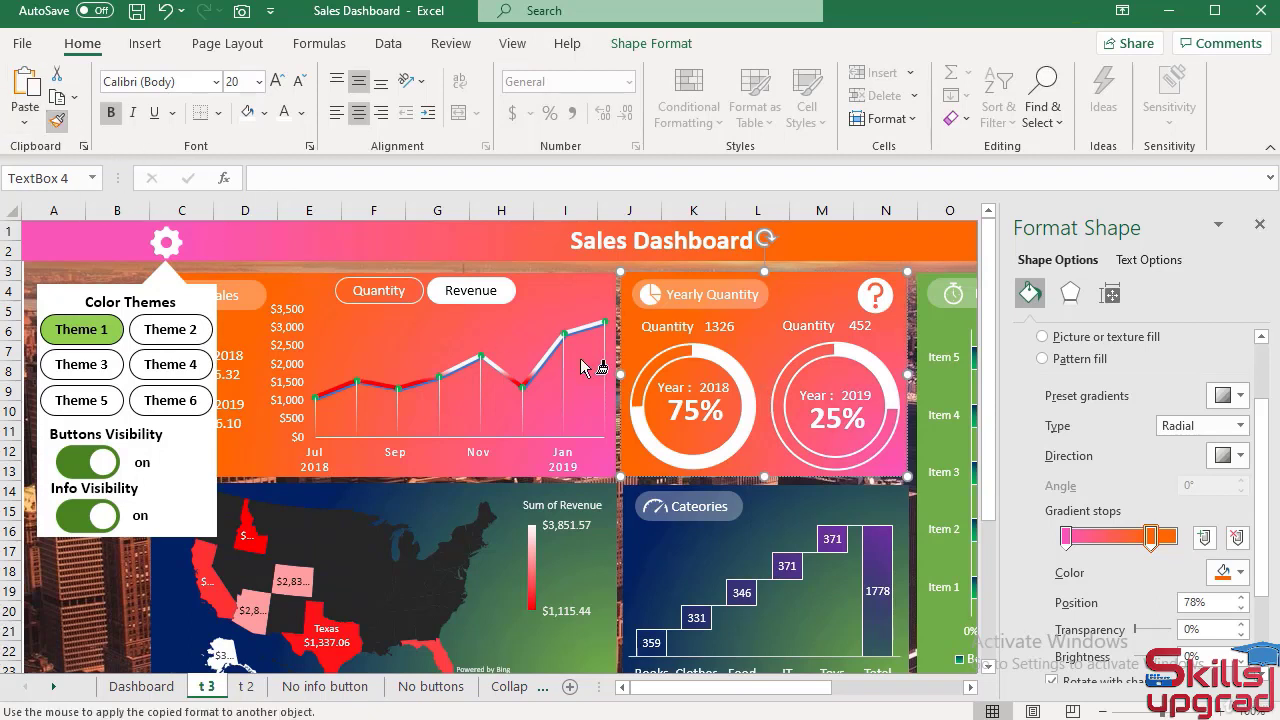
{"action": "left_click", "coordinate": [797, 495]}
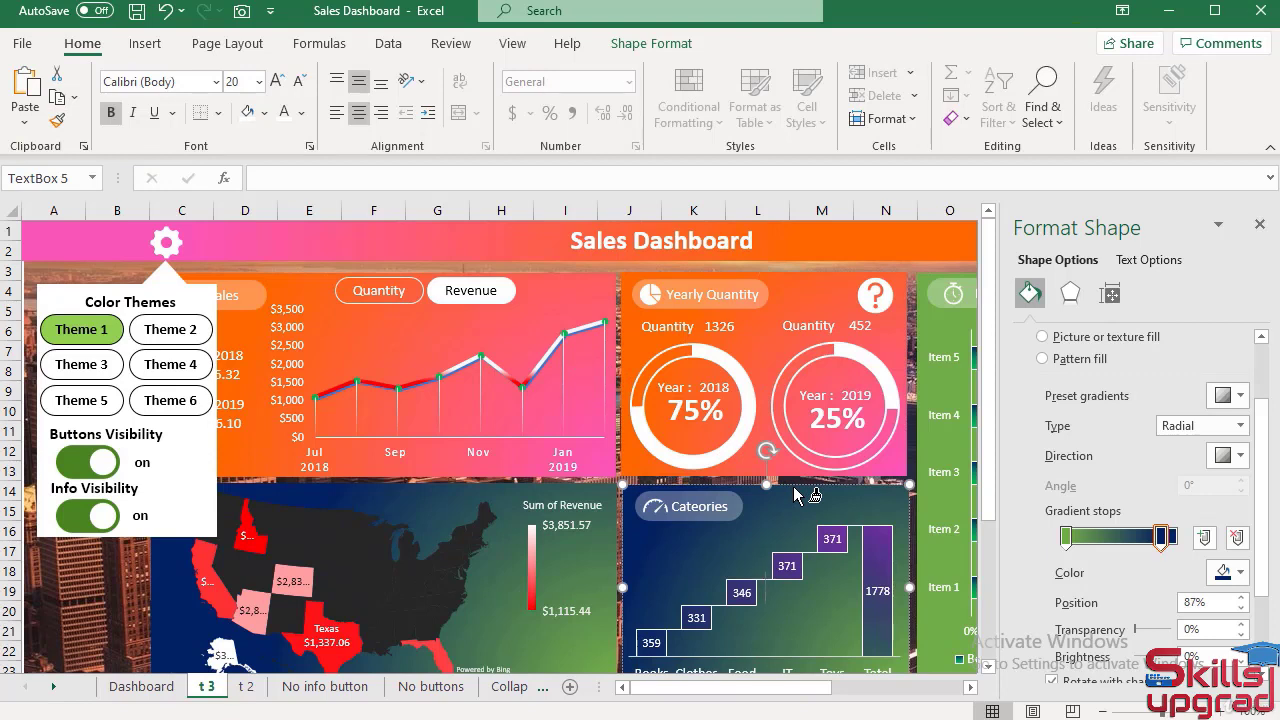
{"action": "left_click", "coordinate": [797, 274]}
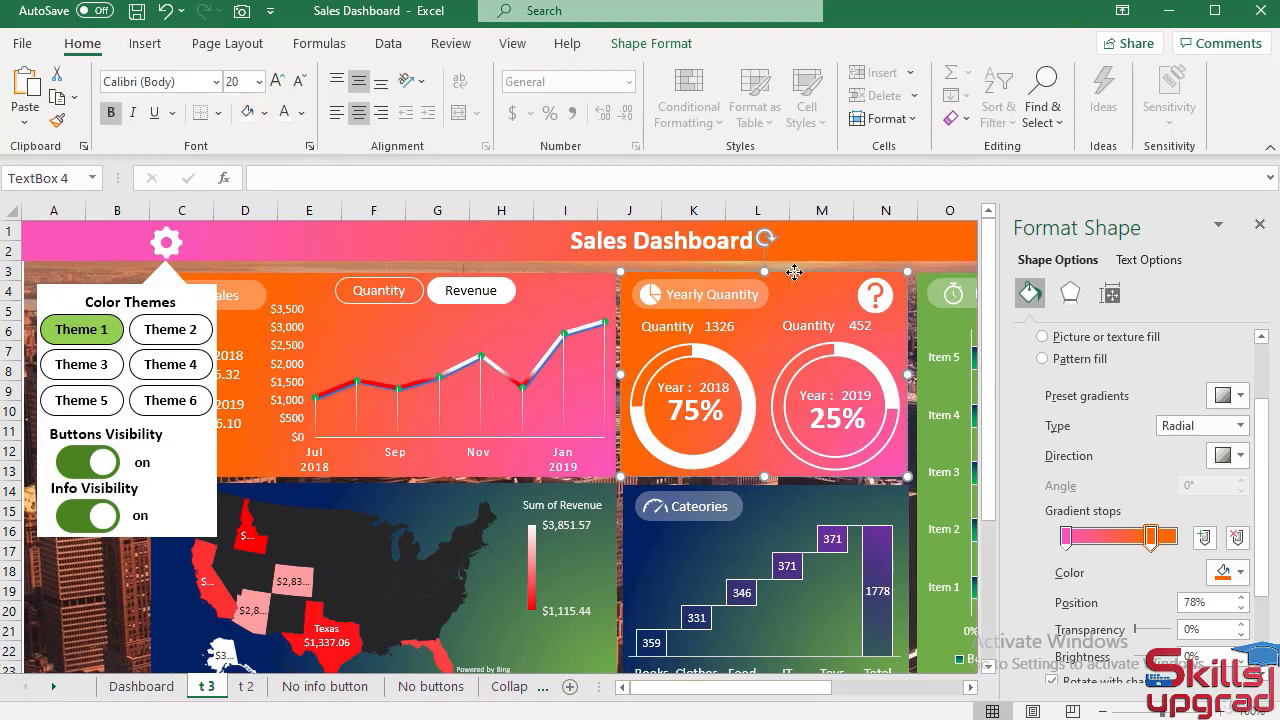
Format-paint the same pink-orange gradient onto the Cateories and Items panels
{"action": "left_click", "coordinate": [57, 120]}
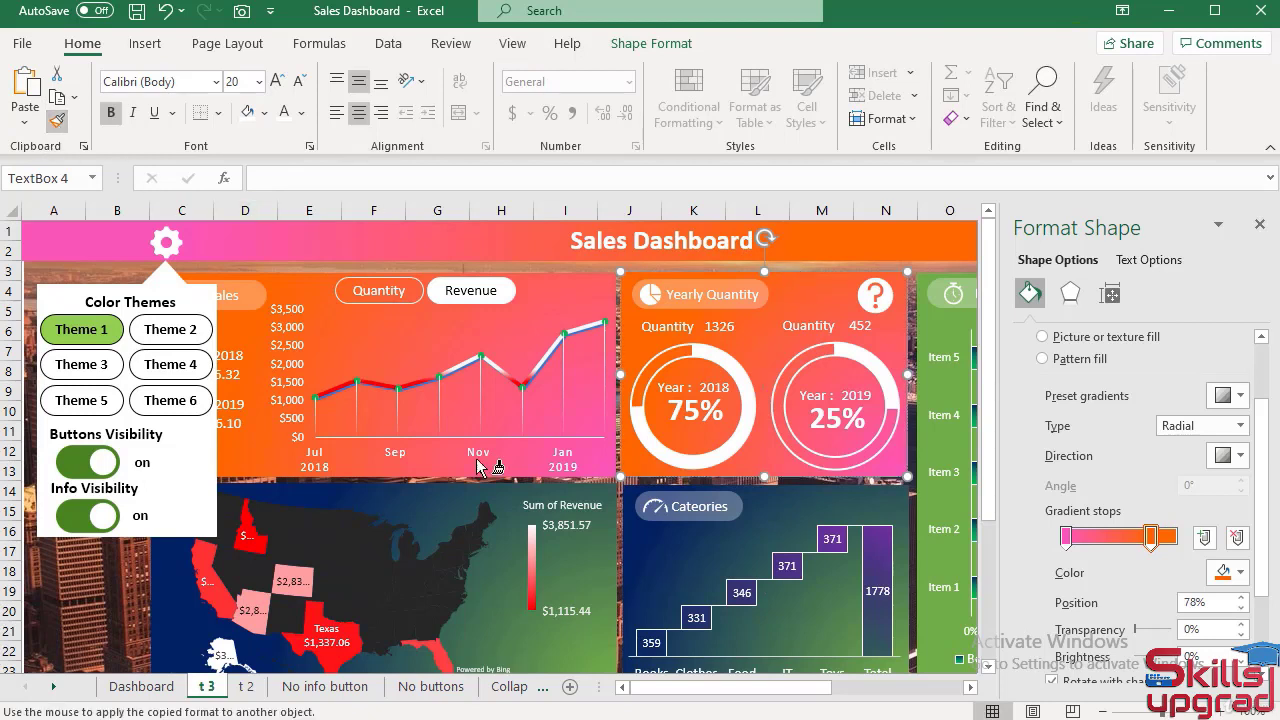
{"action": "left_click", "coordinate": [797, 495]}
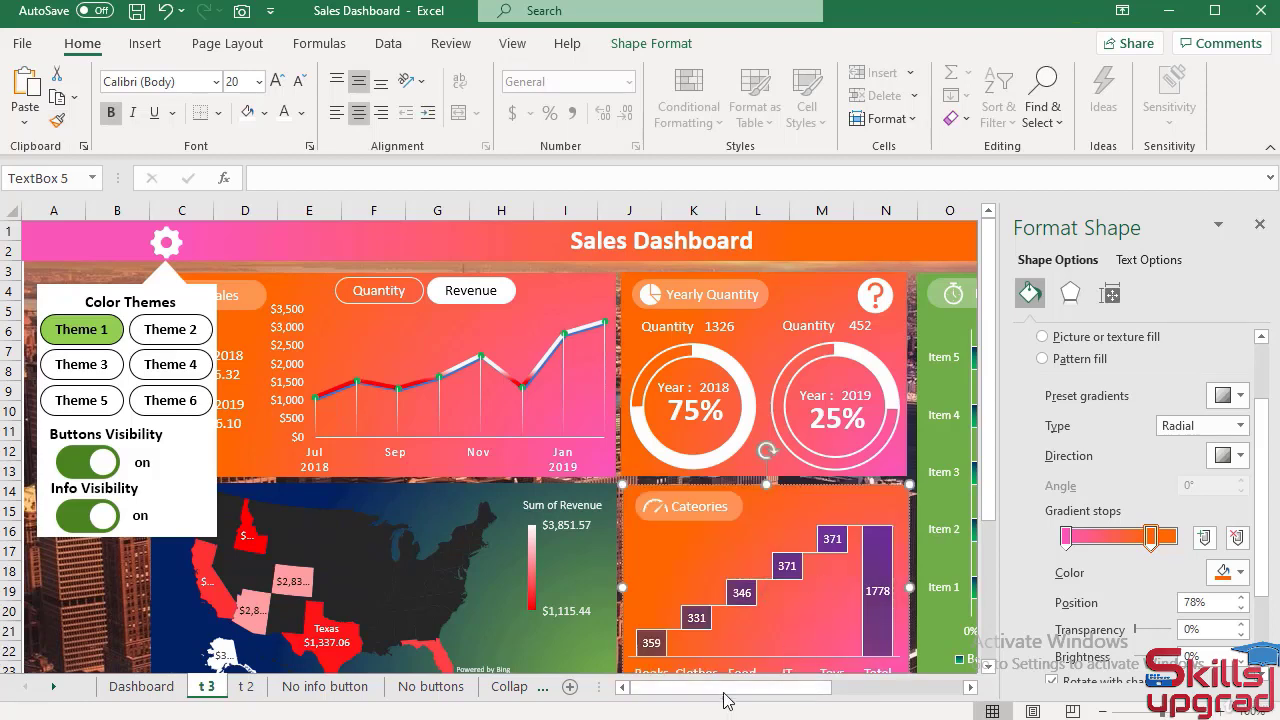
{"action": "left_click_drag", "start_coordinate": [726, 694], "coordinate": [812, 692]}
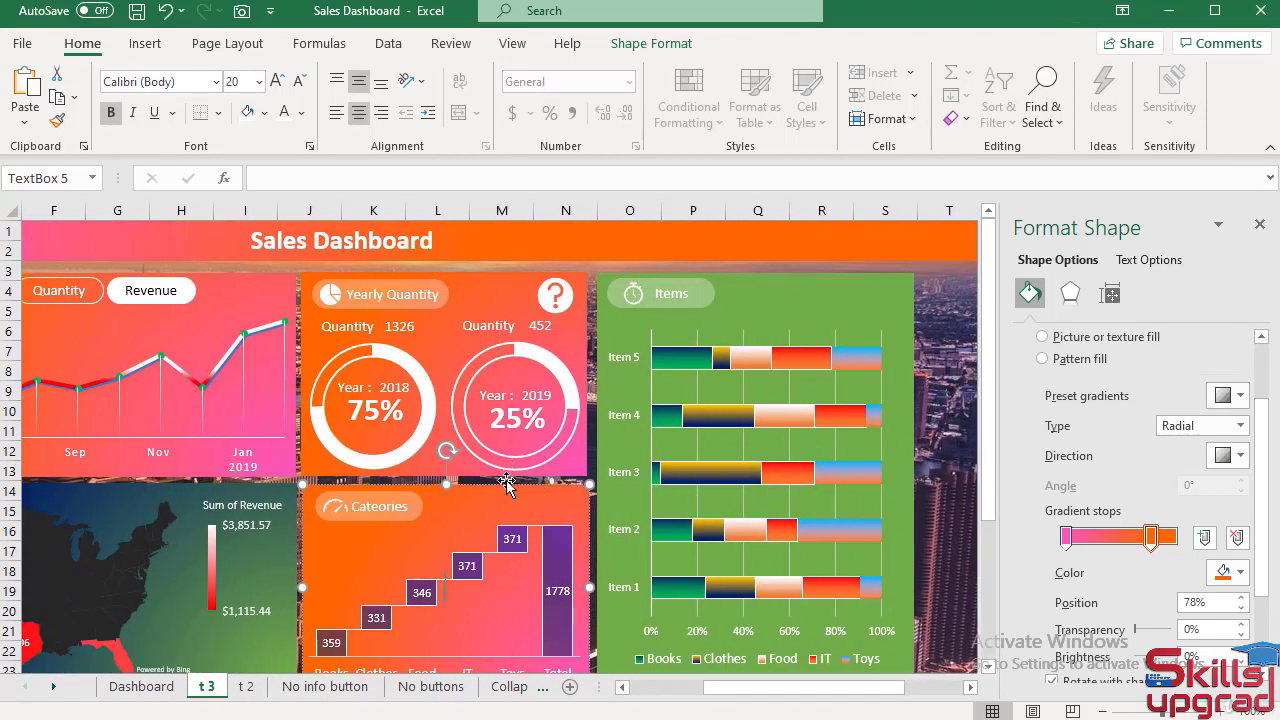
{"action": "left_click", "coordinate": [57, 120]}
{"action": "left_click", "coordinate": [763, 282]}
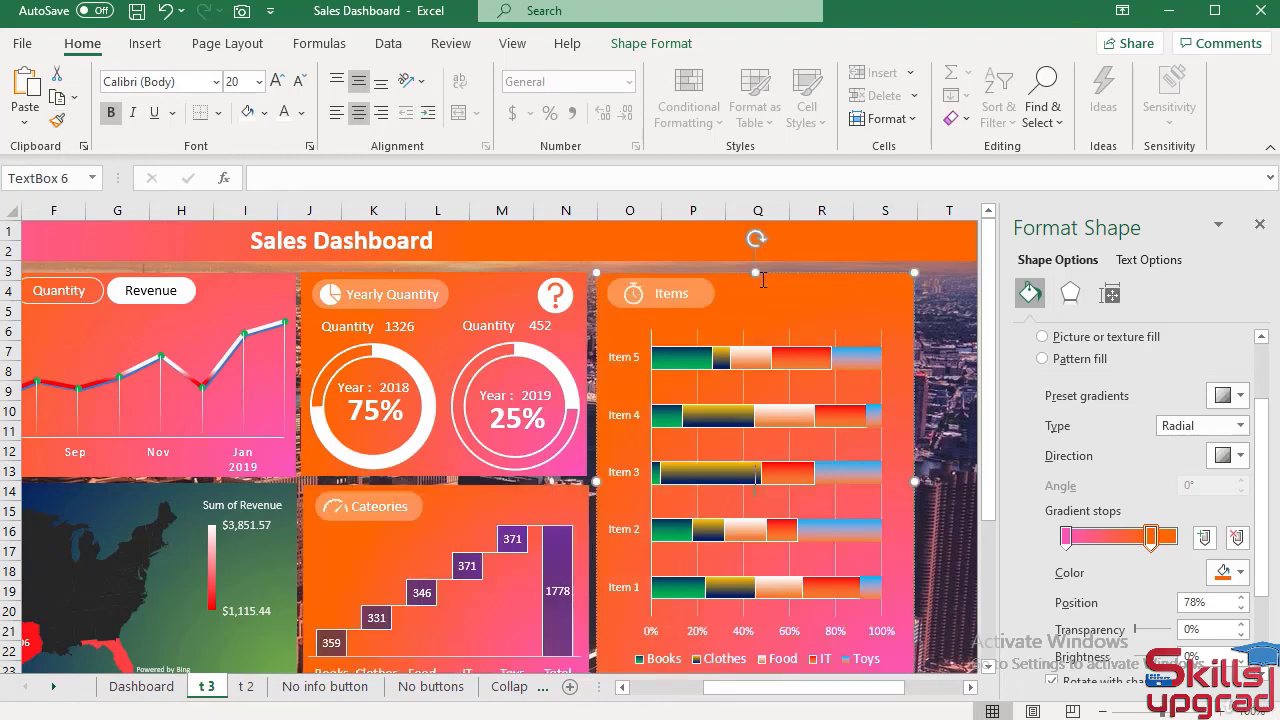
{"action": "left_click_drag", "start_coordinate": [768, 688], "coordinate": [653, 698]}
Hide the US map chart (Chart 25) in the Selection Pane to expose its panel
{"action": "left_click", "coordinate": [405, 498]}
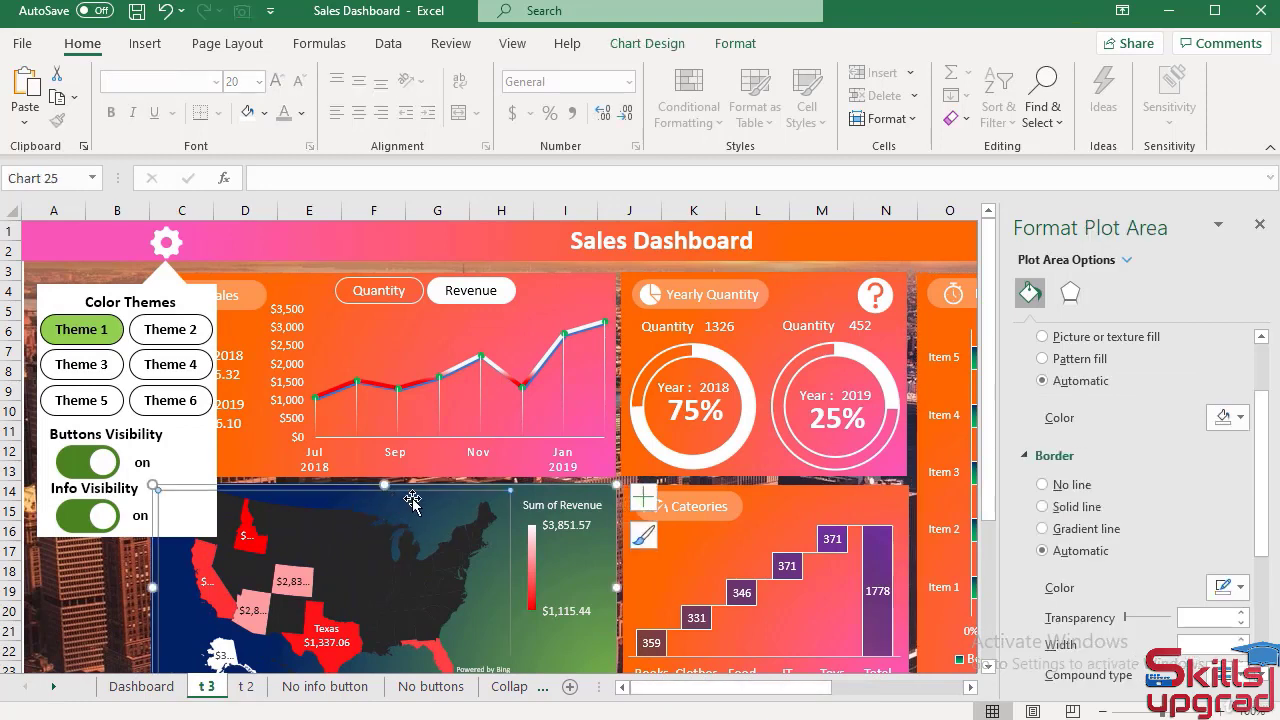
{"action": "left_click", "coordinate": [544, 486]}
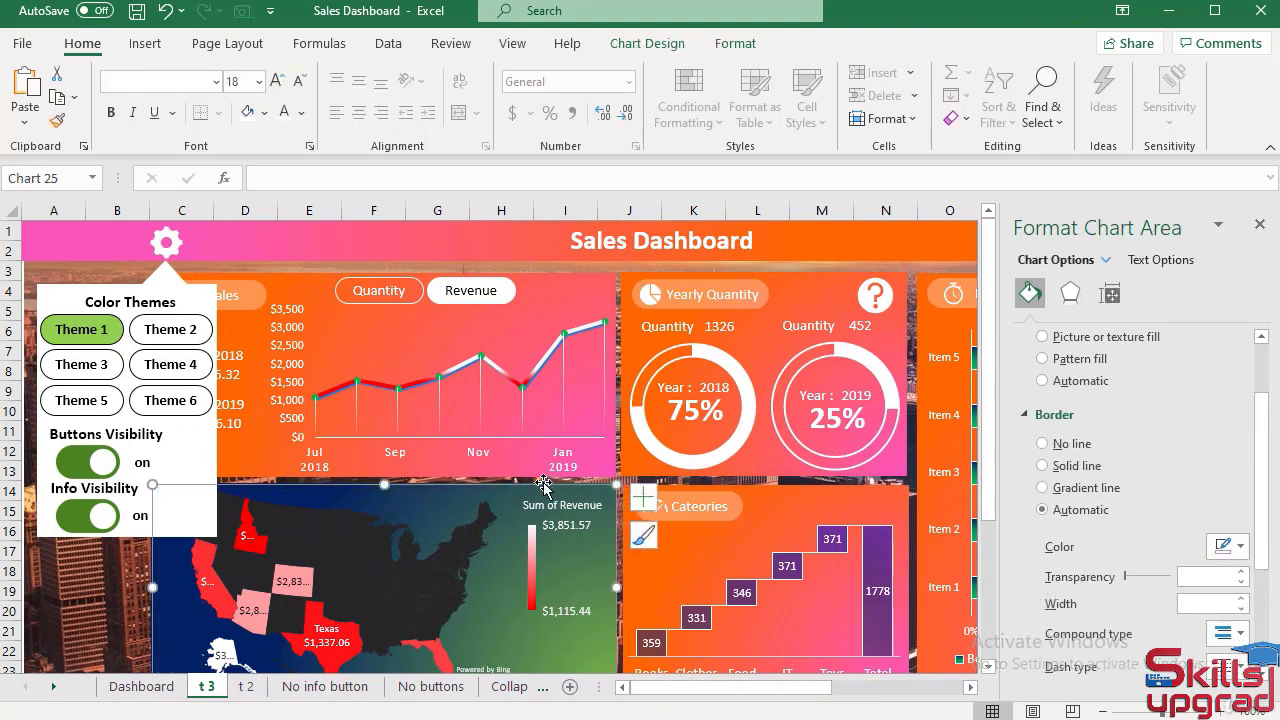
{"action": "left_click", "coordinate": [1043, 108]}
{"action": "left_click", "coordinate": [1098, 436]}
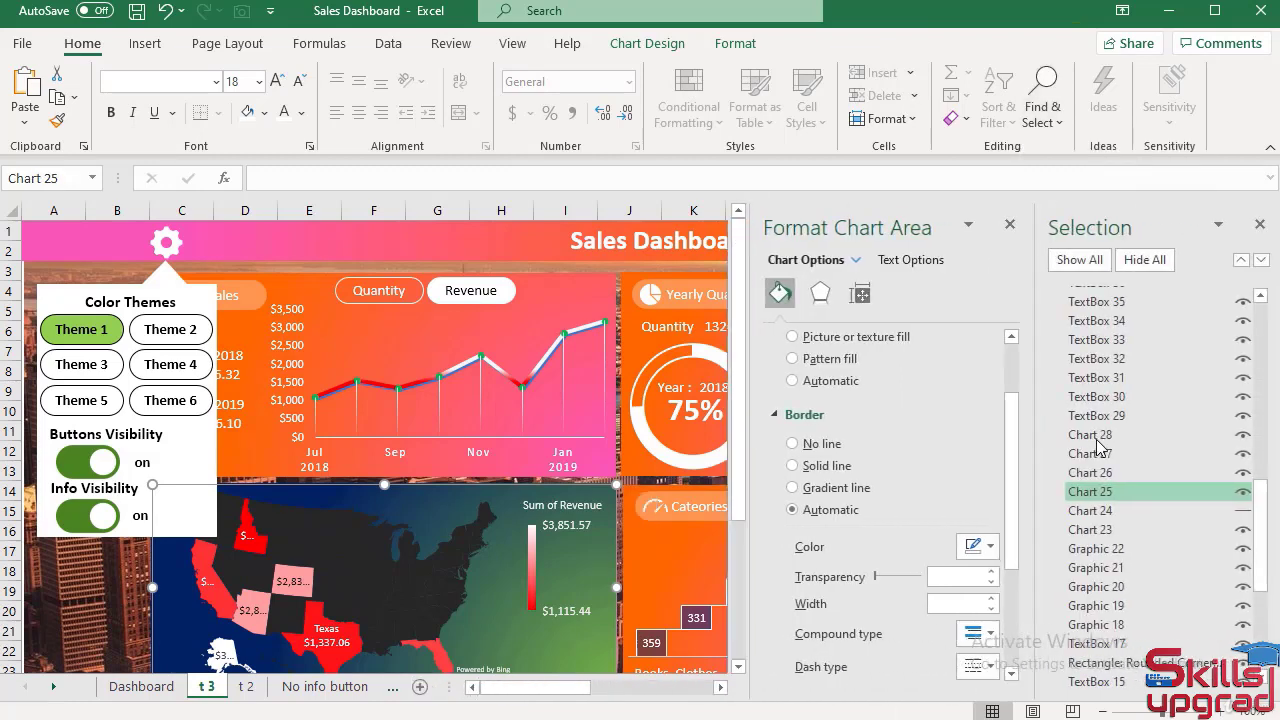
{"action": "left_click", "coordinate": [1242, 491]}
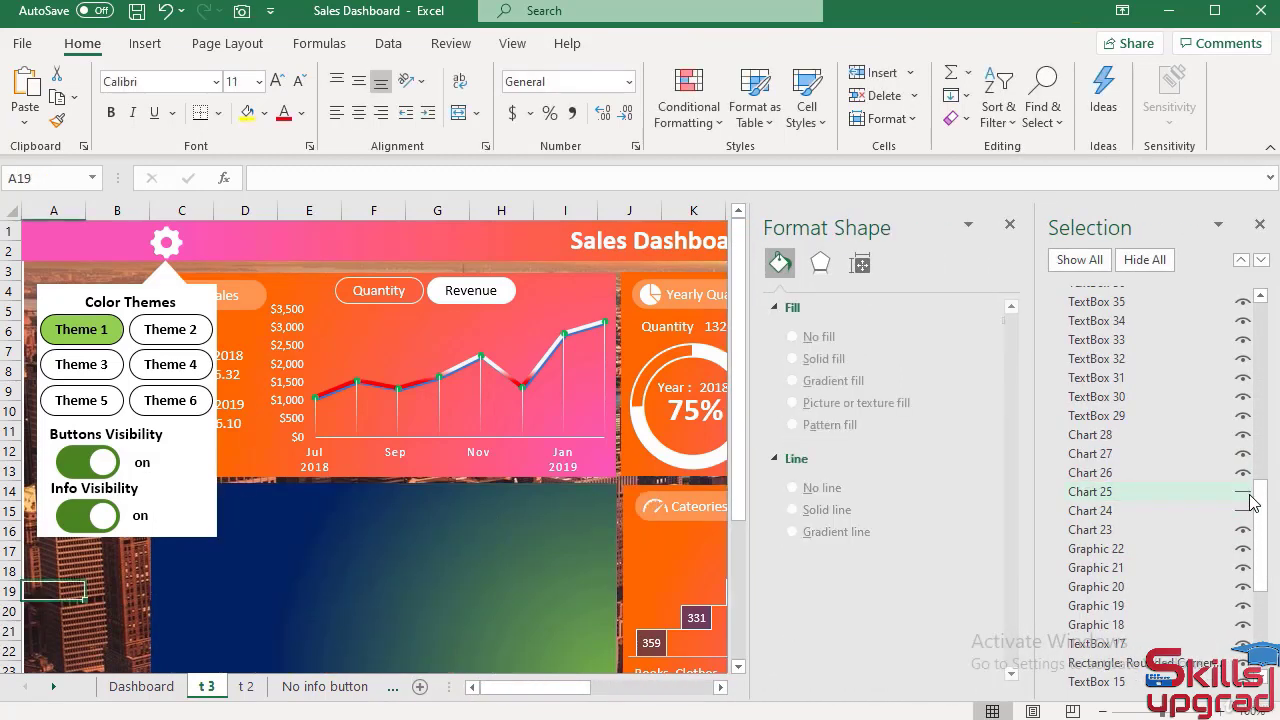
Format-paint the sales panel's pink-orange gradient onto the panel behind the map
{"action": "left_click", "coordinate": [573, 277]}
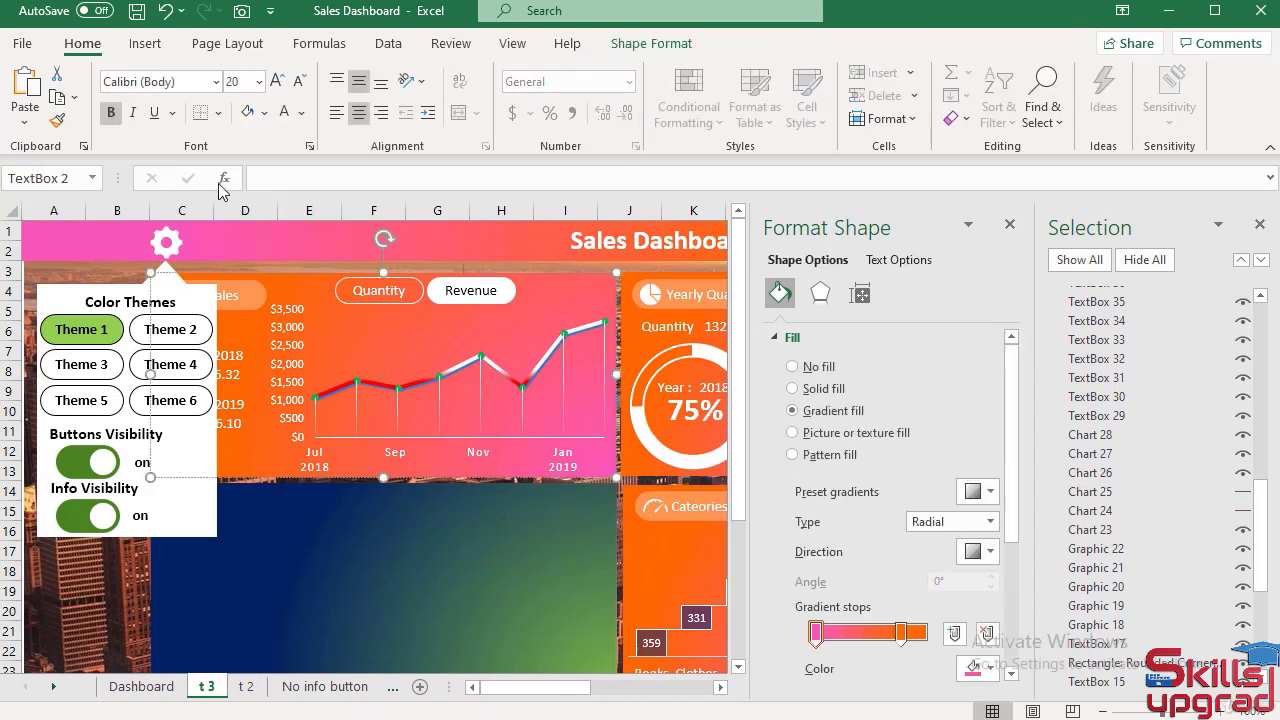
{"action": "left_click", "coordinate": [57, 120]}
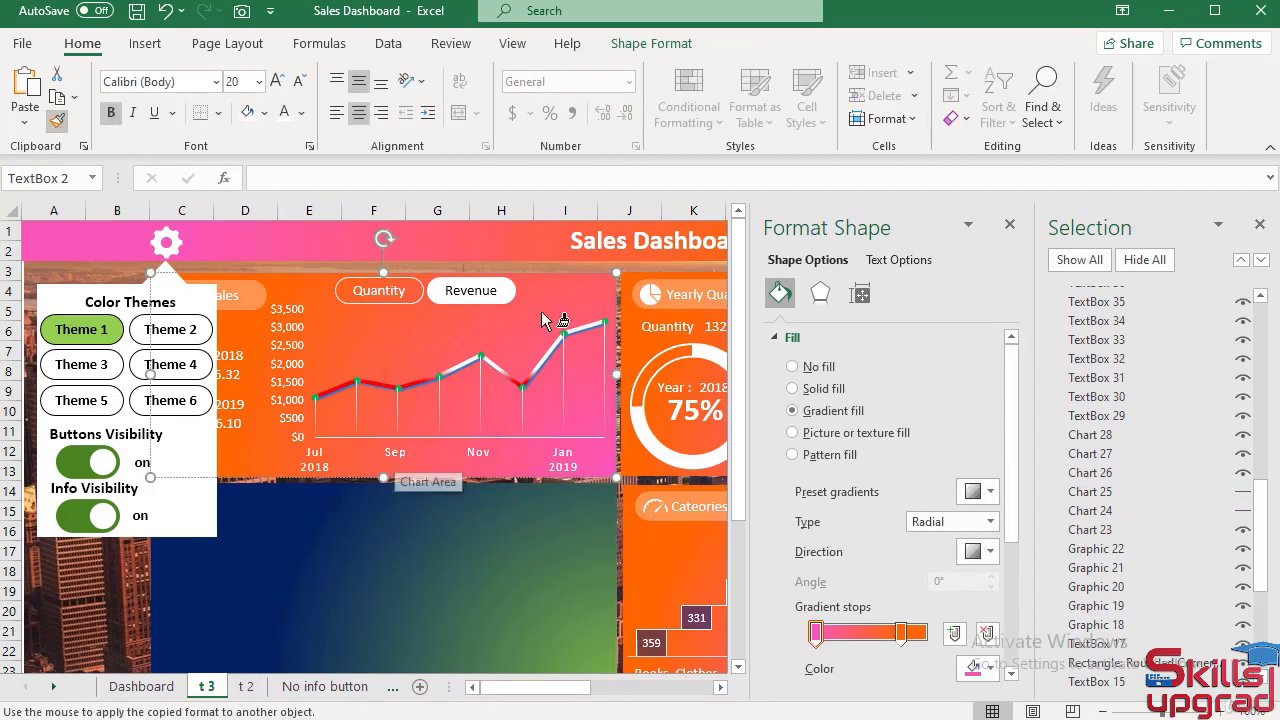
{"action": "left_click", "coordinate": [81, 589]}
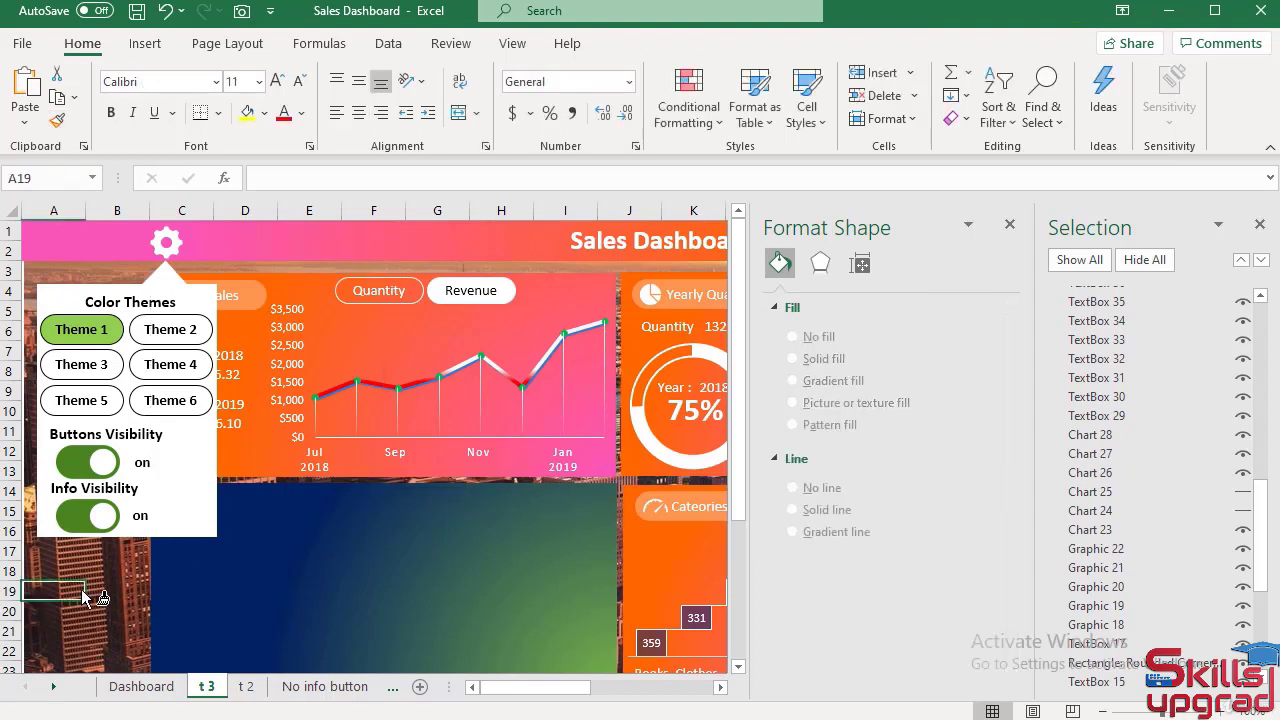
{"action": "left_click", "coordinate": [549, 285]}
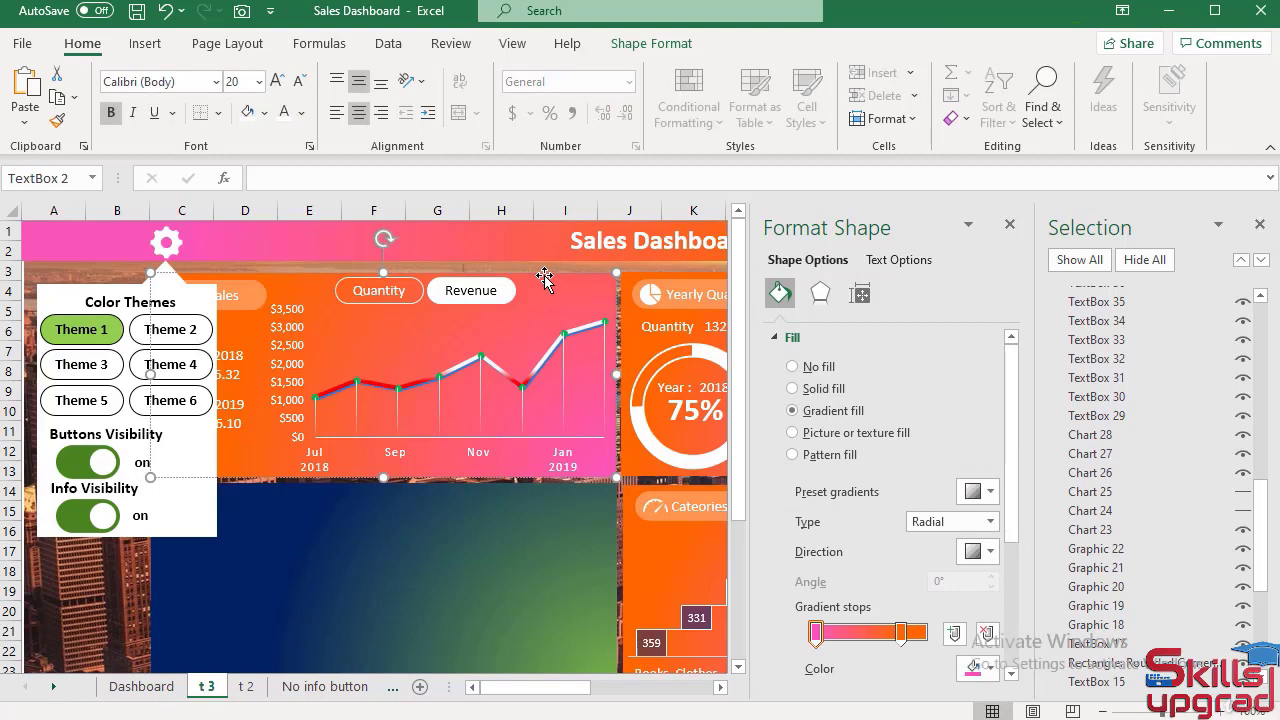
{"action": "left_click", "coordinate": [57, 122]}
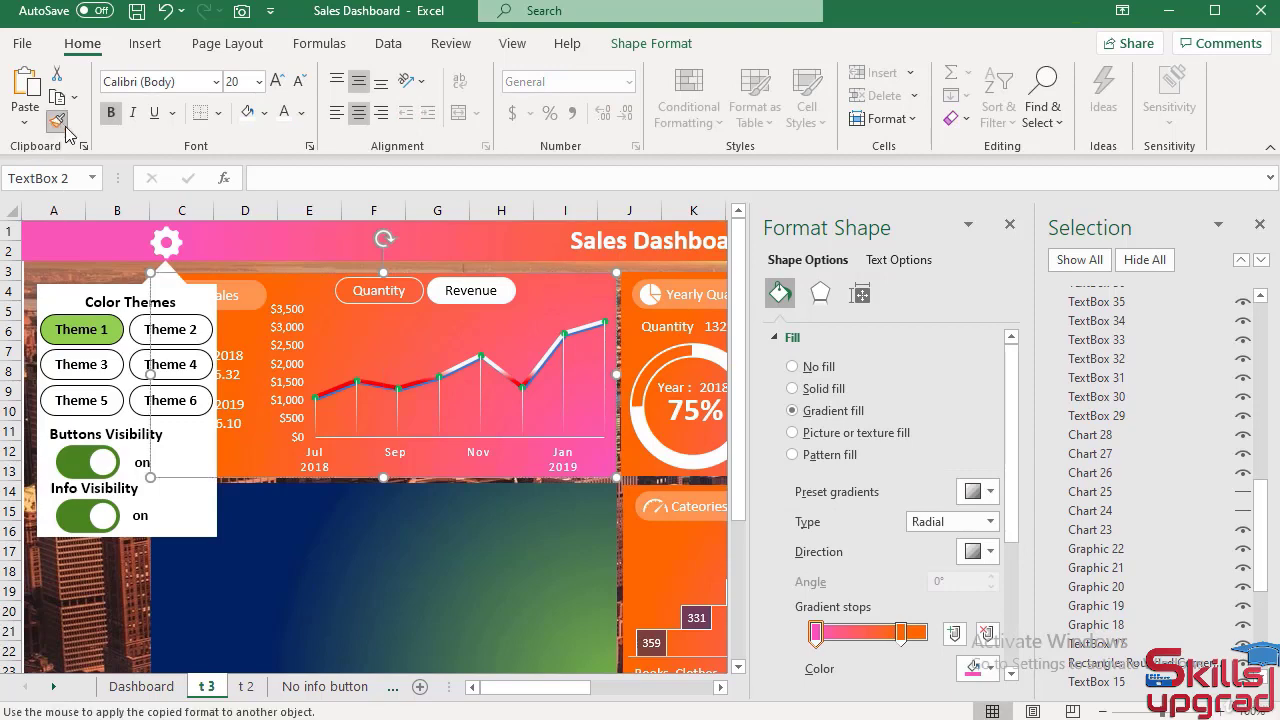
{"action": "left_click", "coordinate": [471, 526]}
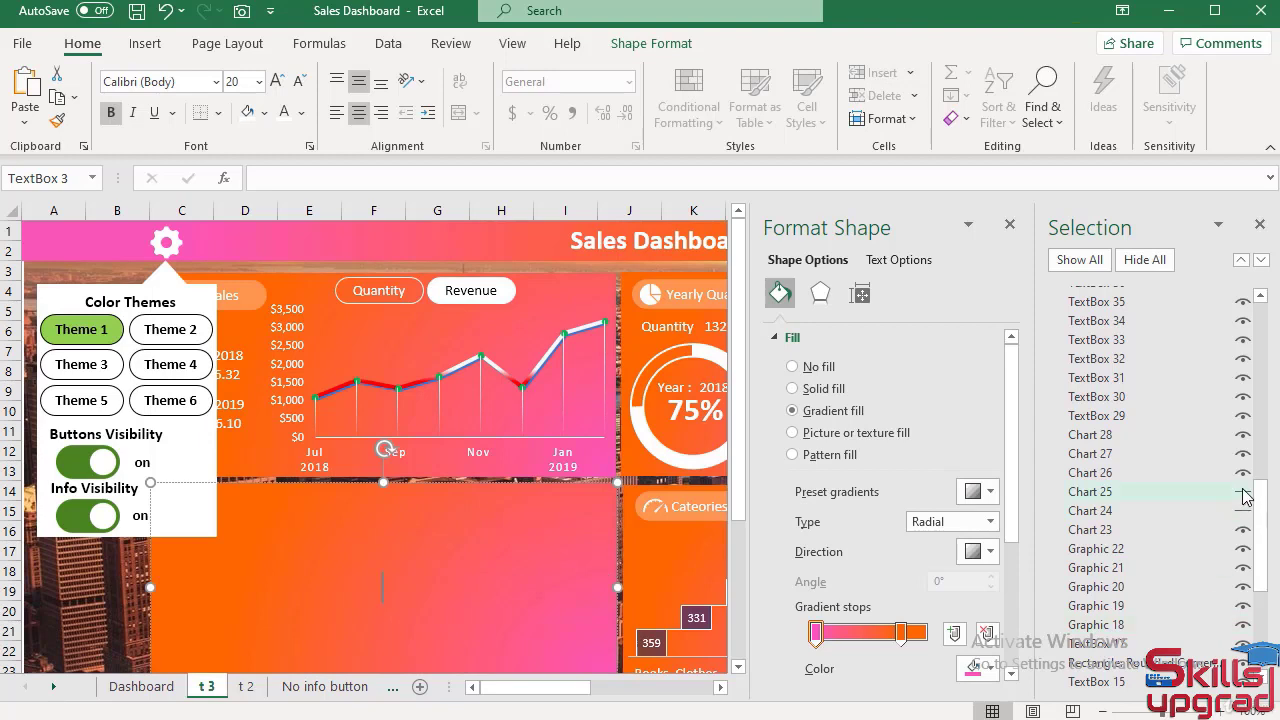
Show the US map chart again, close the Selection and Format Shape panes, and deselect the panel
{"action": "left_click", "coordinate": [1243, 492]}
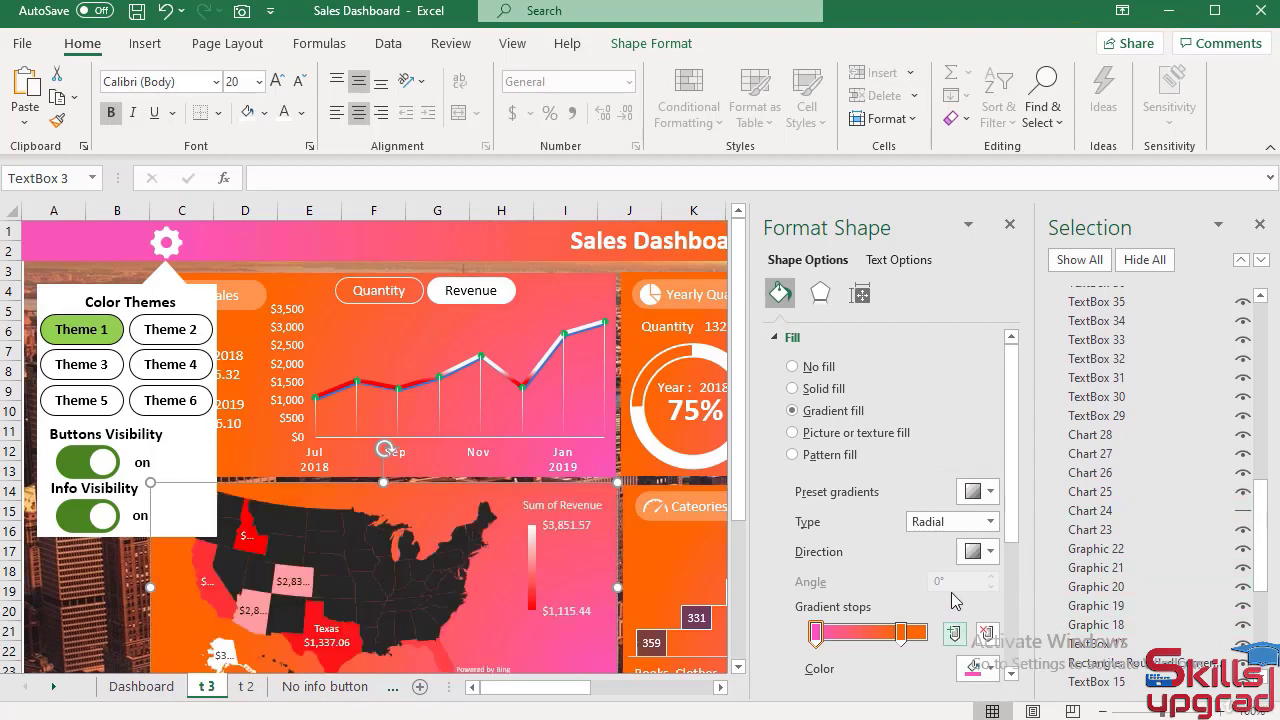
{"action": "left_click", "coordinate": [1259, 225]}
{"action": "left_click", "coordinate": [1260, 228]}
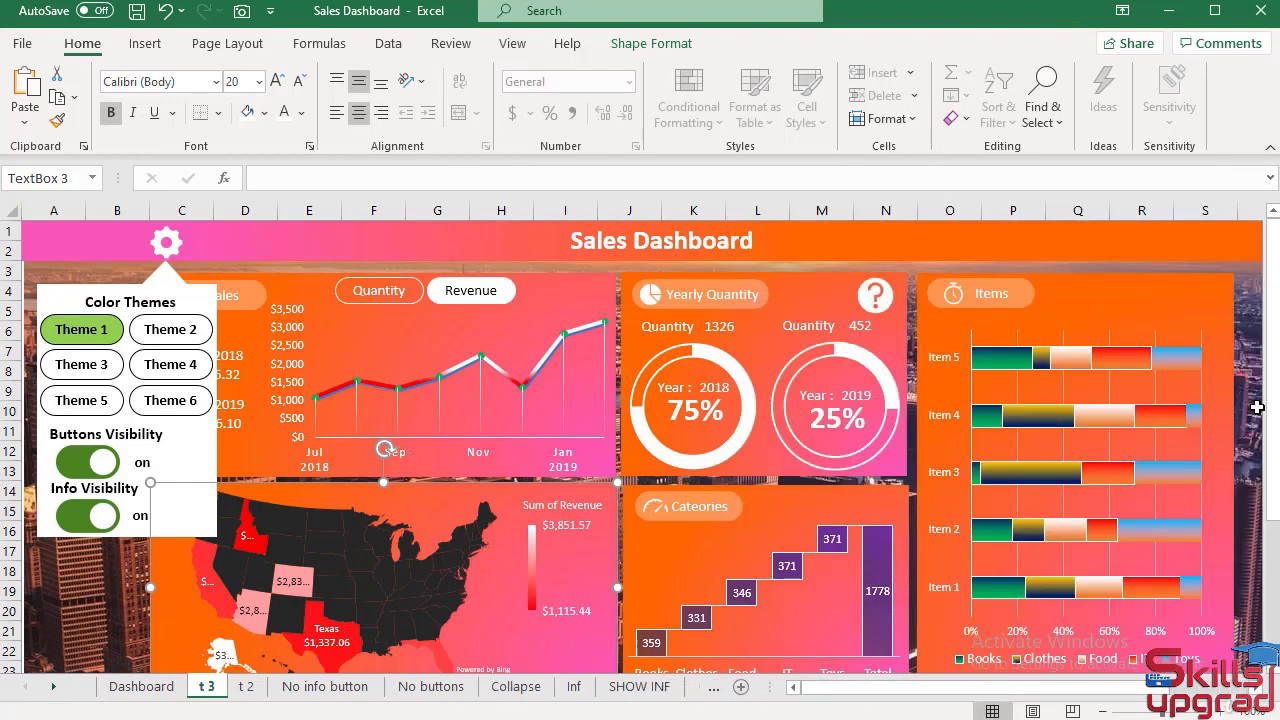
{"action": "left_click", "coordinate": [53, 590]}
Copy the Dashboard sheet and rename the new copy 'T 4'
{"action": "left_click", "coordinate": [141, 690]}
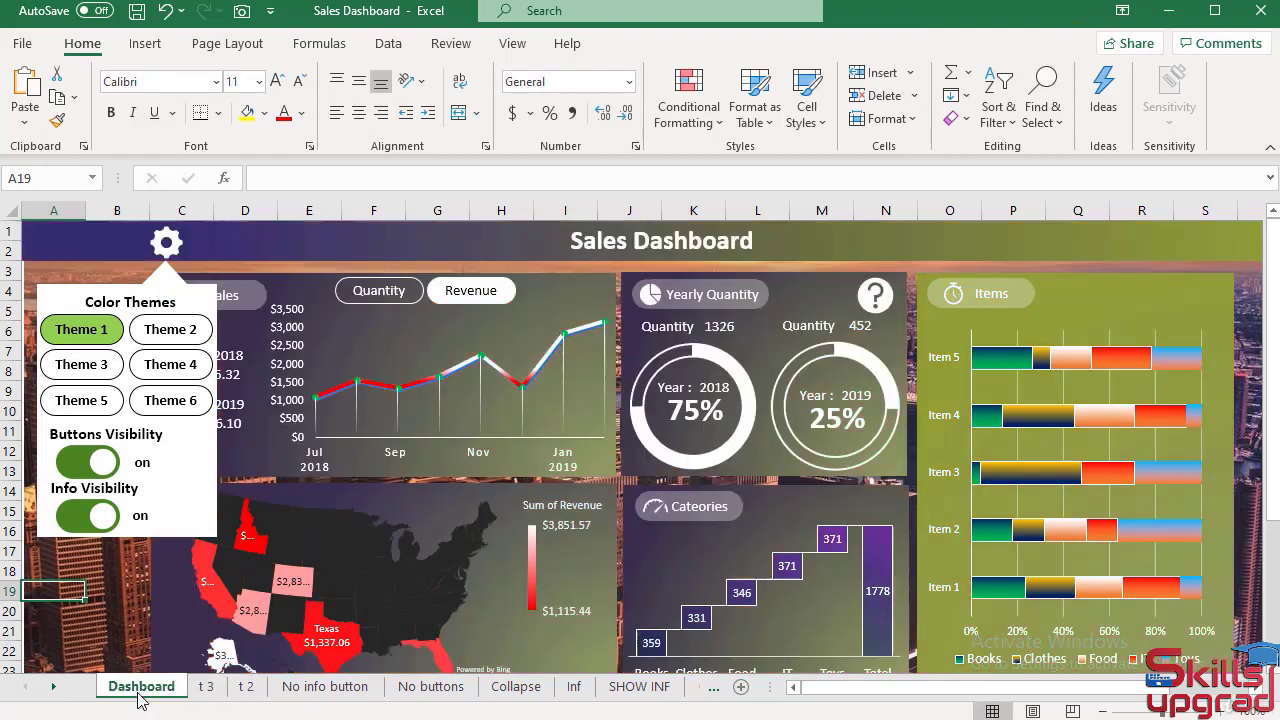
{"action": "left_click_drag", "start_coordinate": [141, 690], "coordinate": [211, 688]}
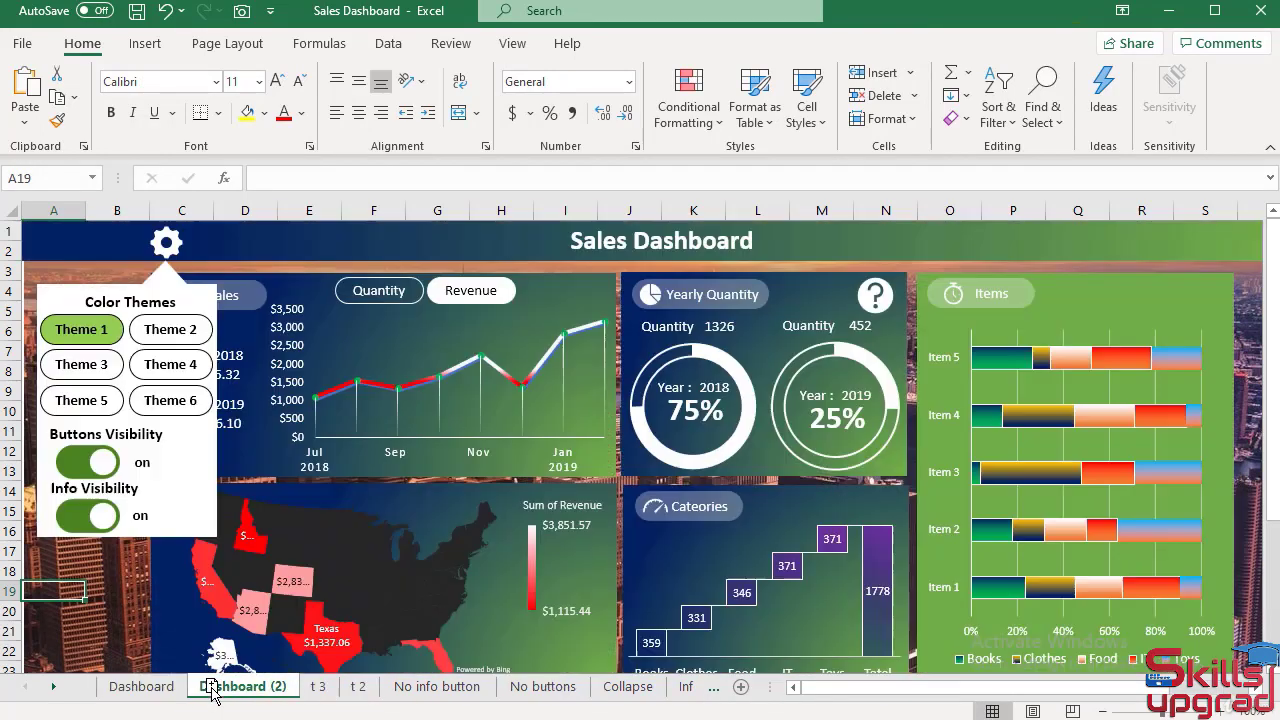
{"action": "double_click", "coordinate": [213, 690]}
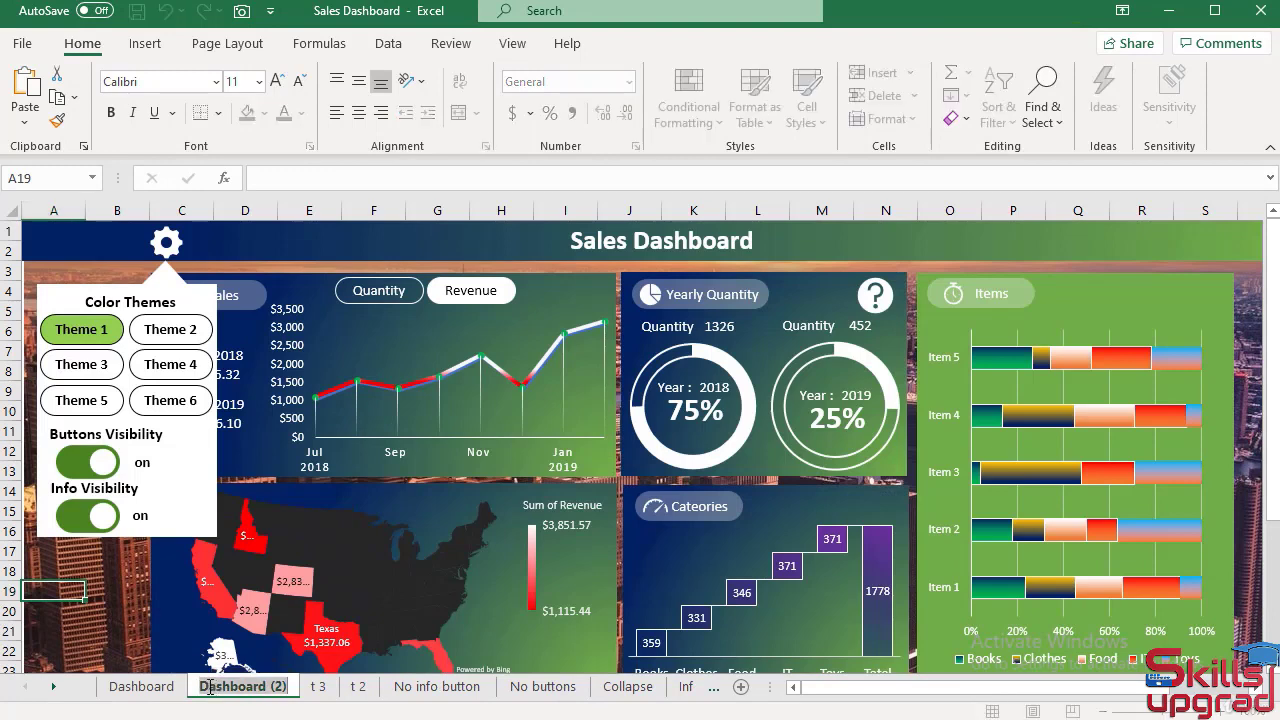
{"action": "type", "text": "T 4"}
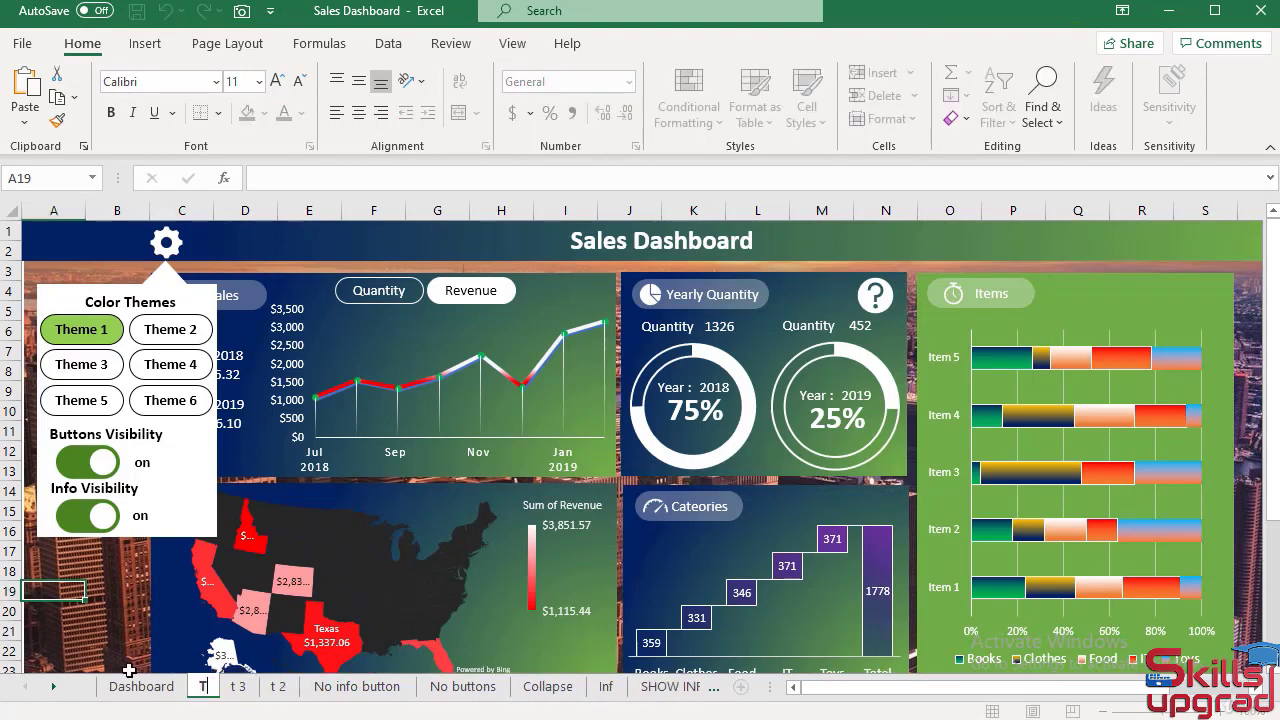
{"action": "left_click", "coordinate": [881, 259]}
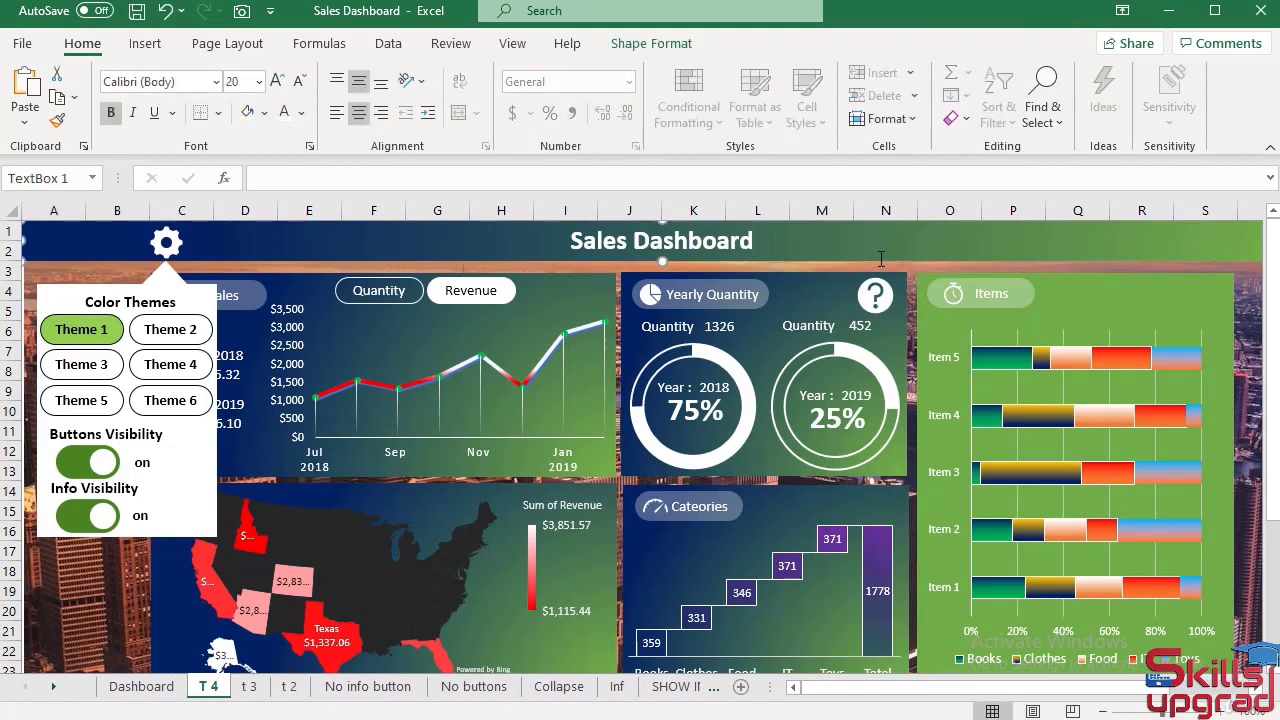
In the title bar's Format Shape fill, set the left gradient stop blue and the right stop green
{"action": "right_click", "coordinate": [879, 259]}
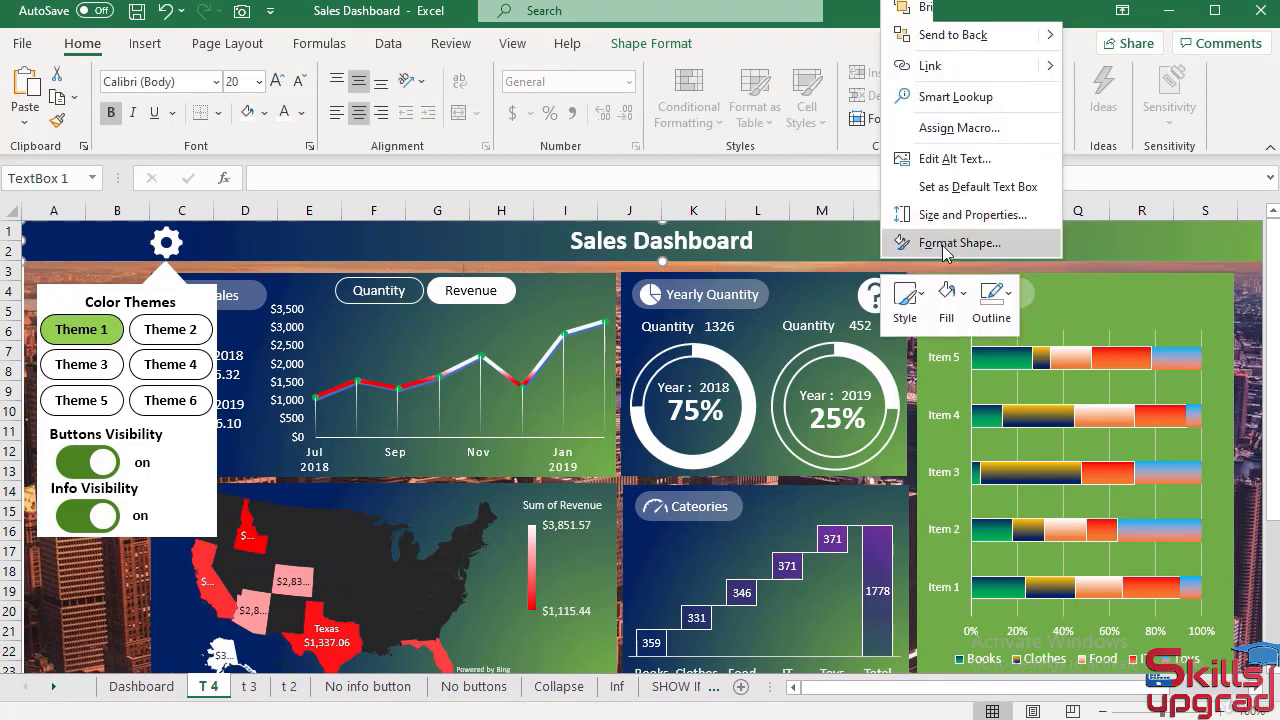
{"action": "left_click", "coordinate": [942, 244]}
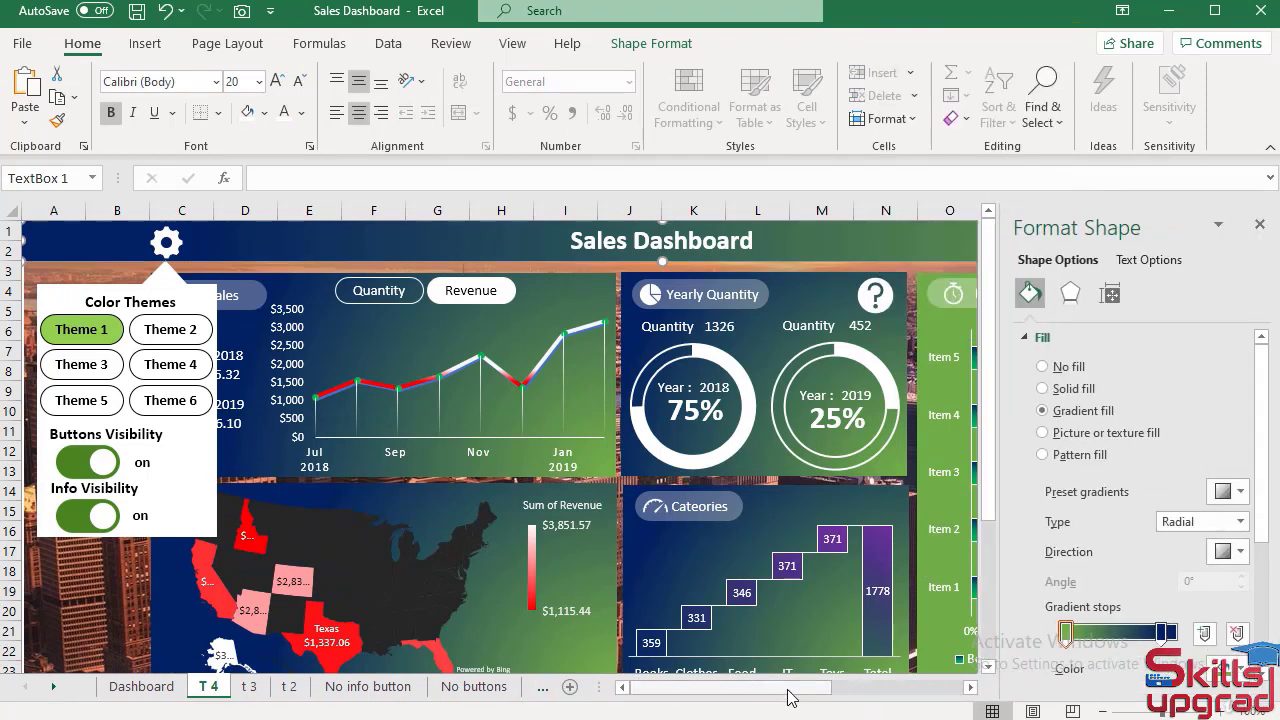
{"action": "left_click_drag", "start_coordinate": [789, 691], "coordinate": [826, 694]}
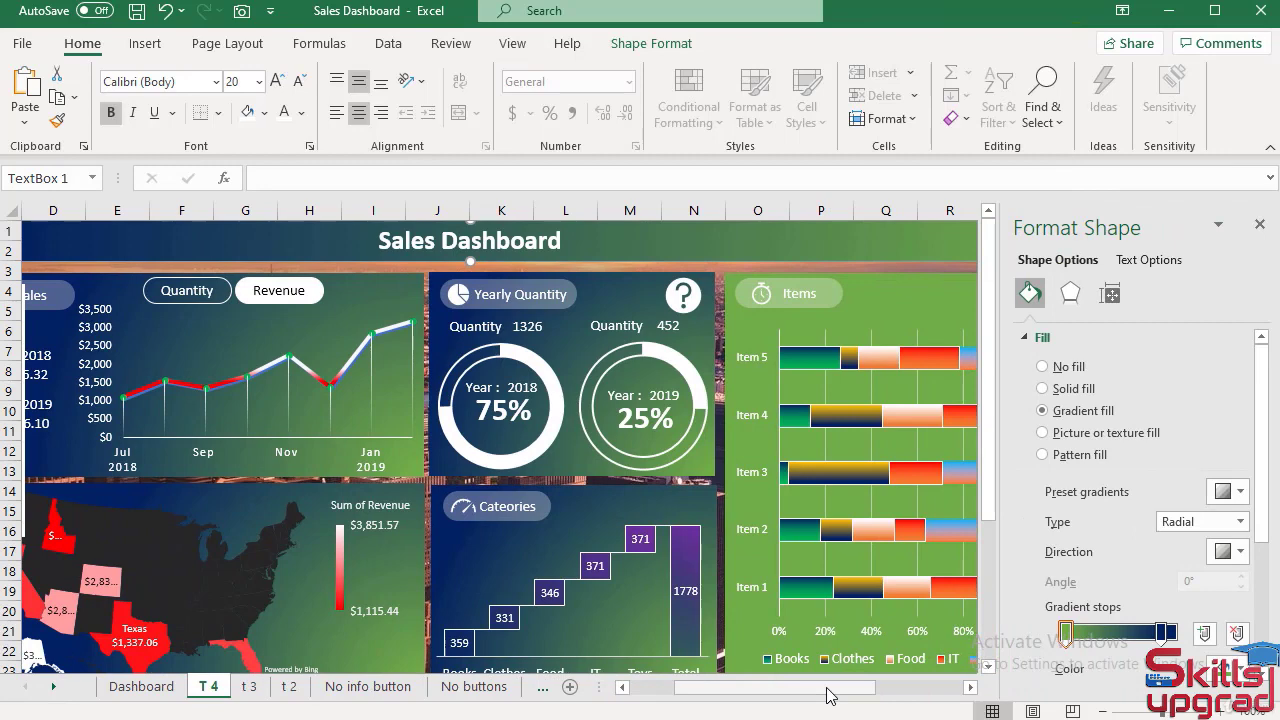
{"action": "left_click", "coordinate": [1066, 634]}
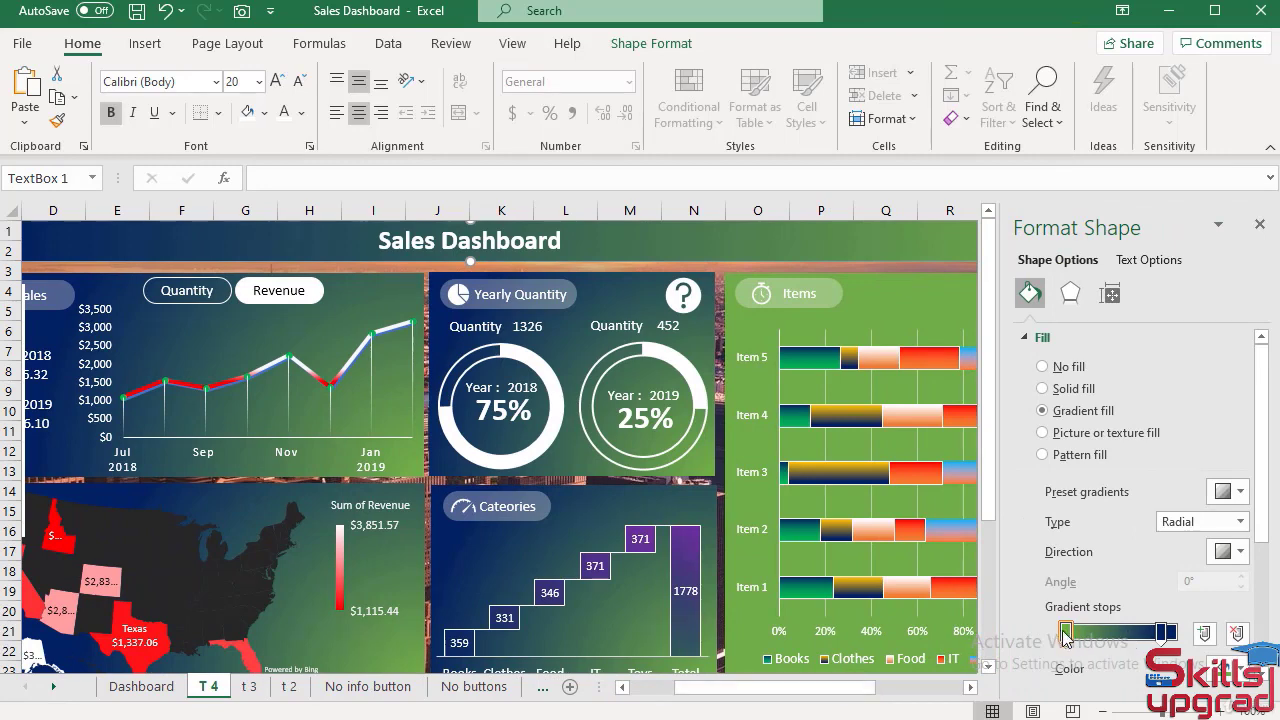
{"action": "left_click", "coordinate": [1230, 668]}
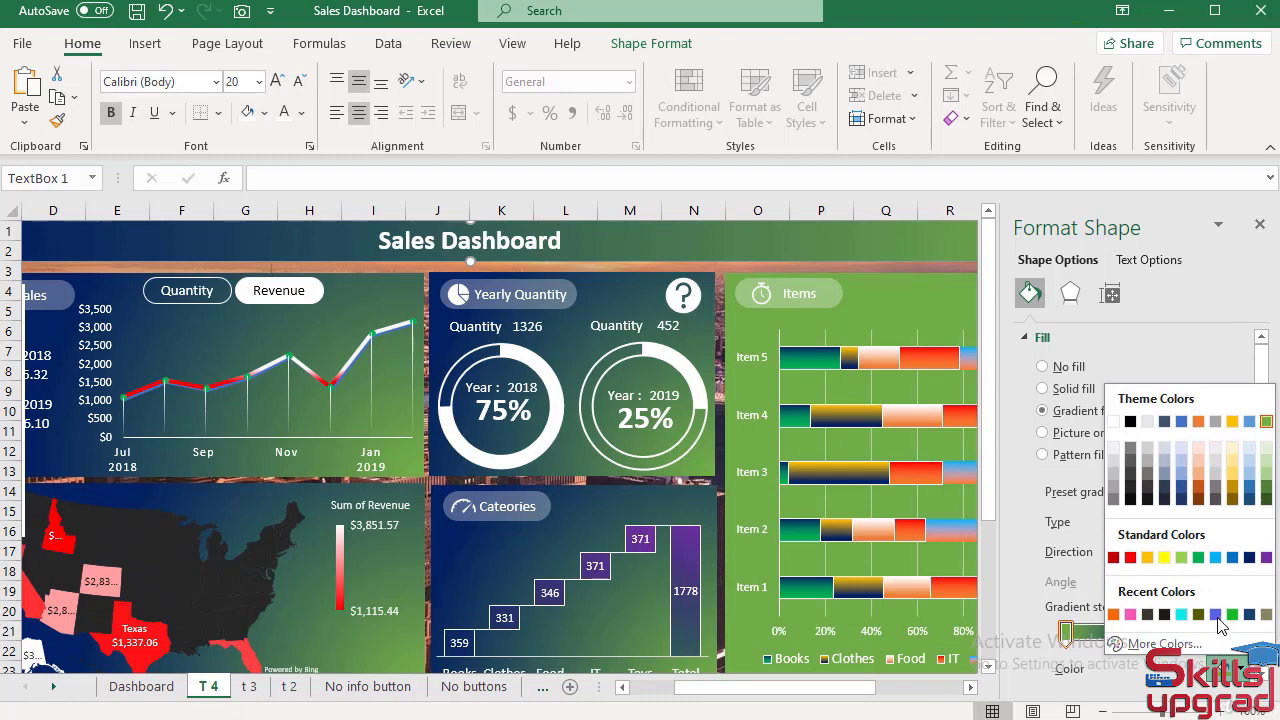
{"action": "left_click", "coordinate": [1216, 615]}
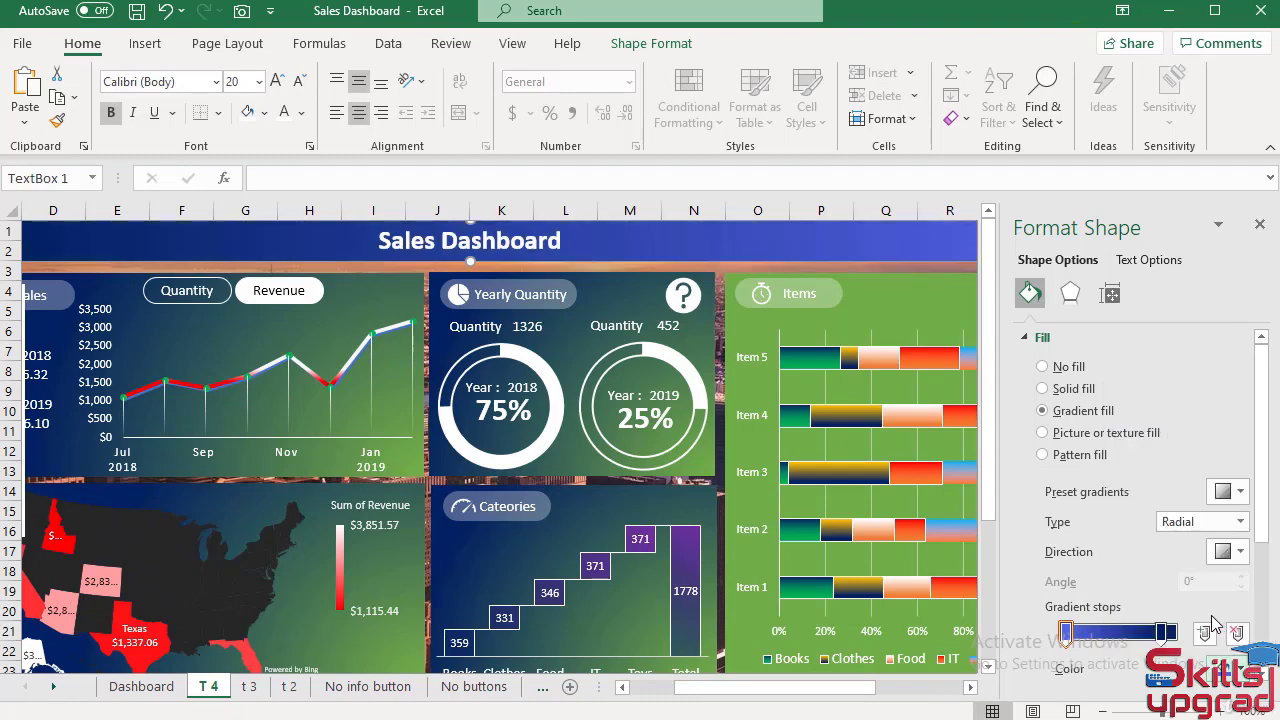
{"action": "left_click", "coordinate": [1161, 632]}
{"action": "left_click", "coordinate": [1236, 670]}
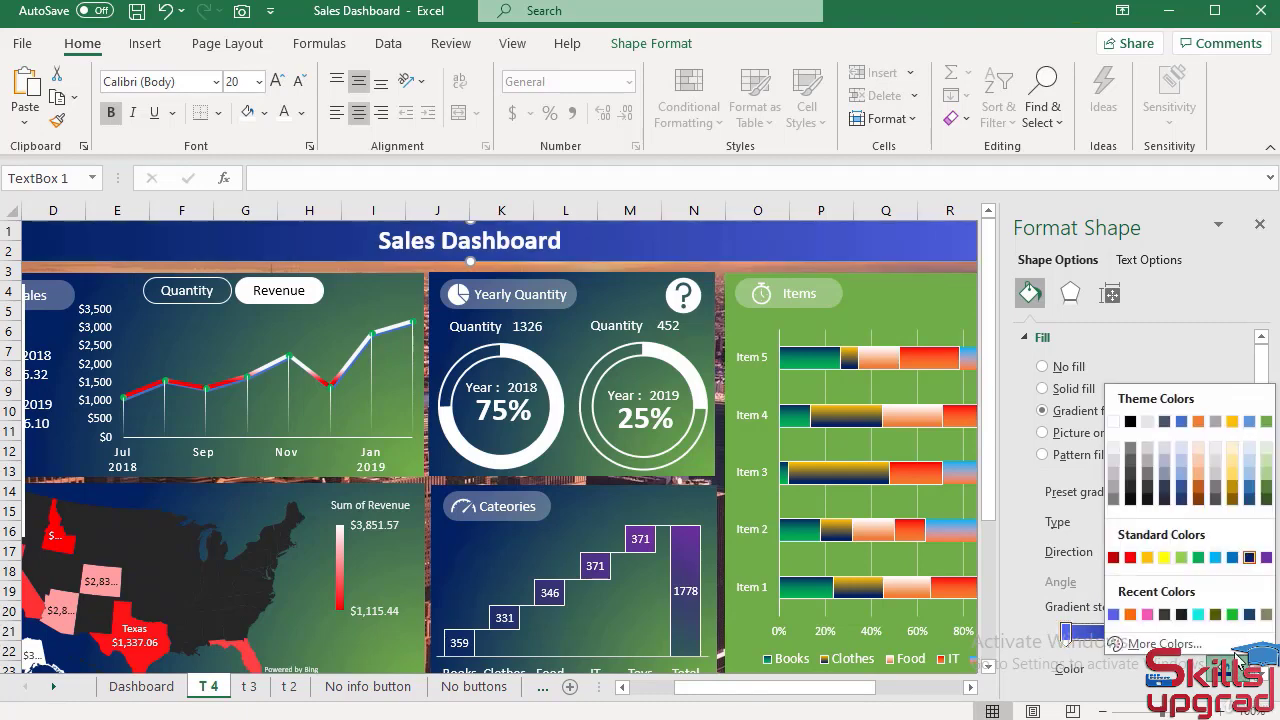
{"action": "left_click", "coordinate": [1235, 620]}
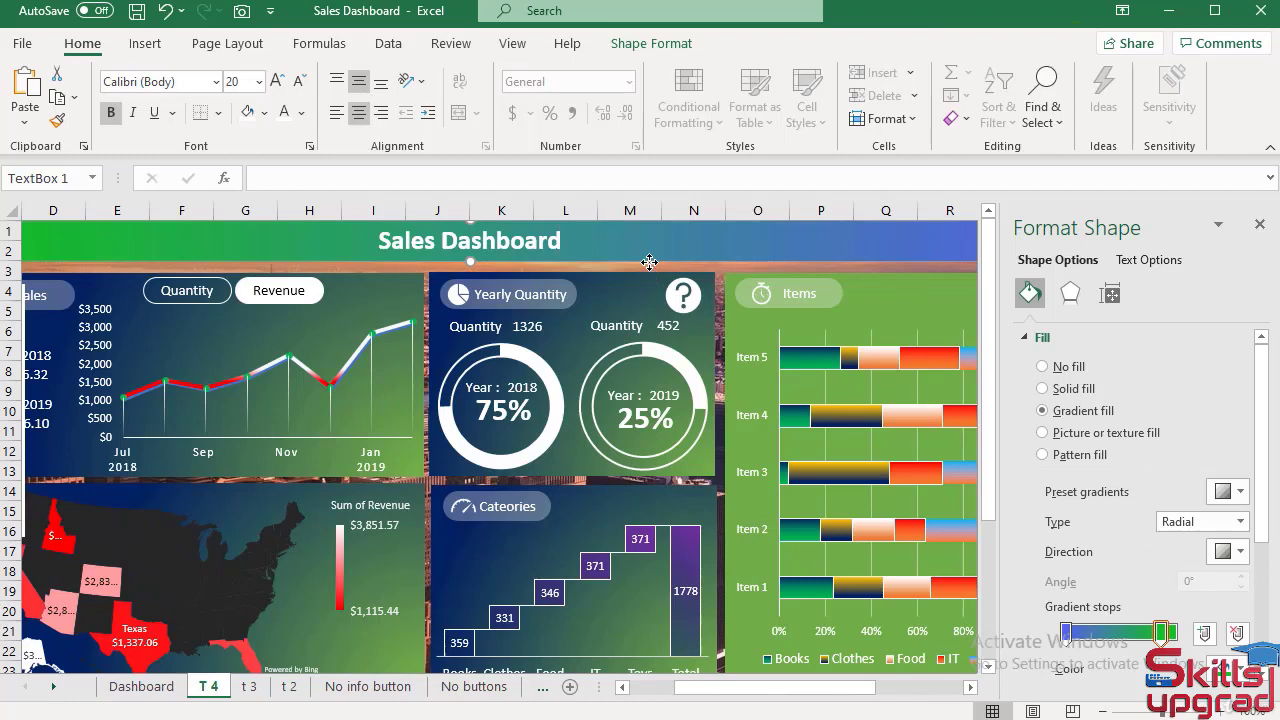
Format-paint the title bar's green-blue gradient onto the line chart and Yearly Quantity panels
{"action": "left_click", "coordinate": [57, 120]}
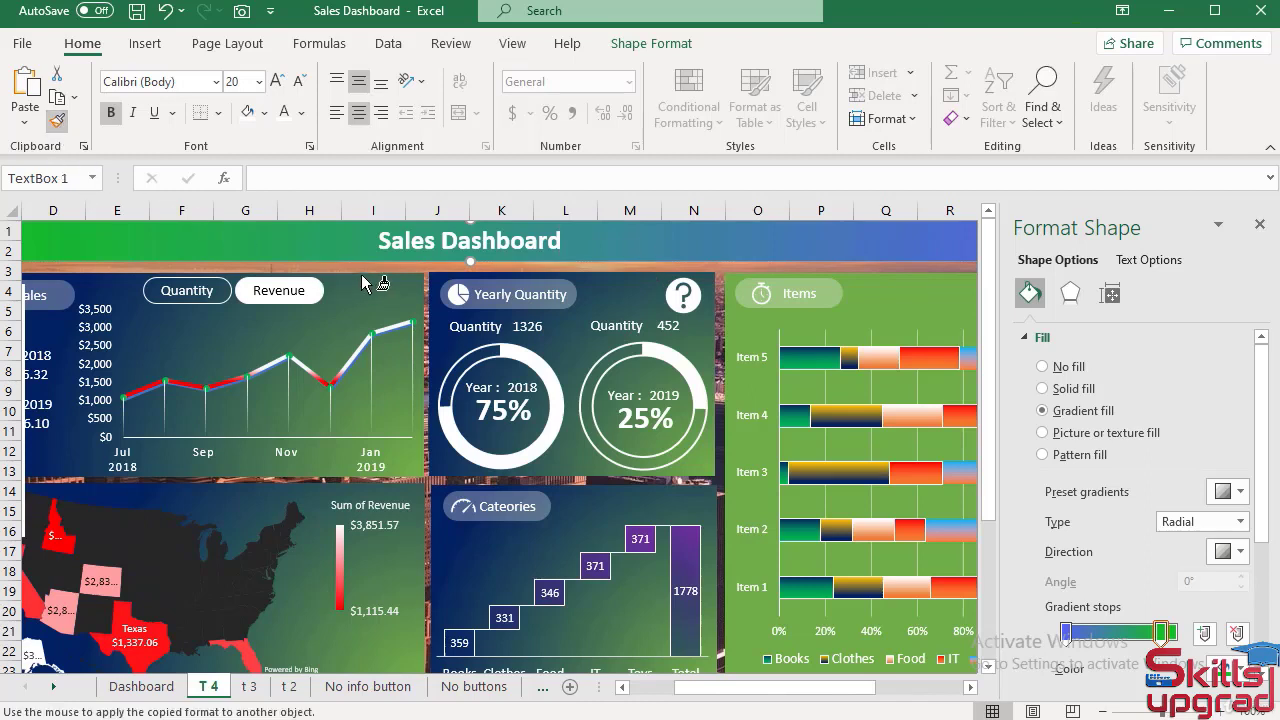
{"action": "left_click", "coordinate": [361, 274]}
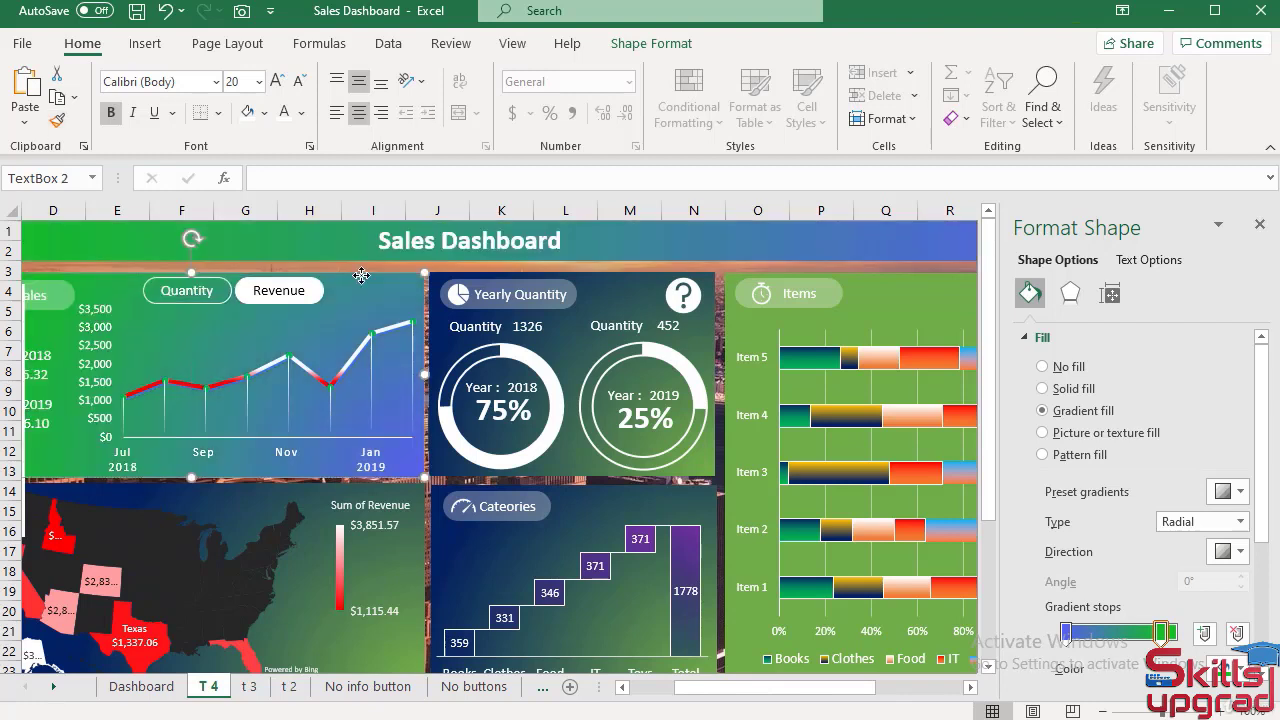
{"action": "left_click", "coordinate": [57, 120]}
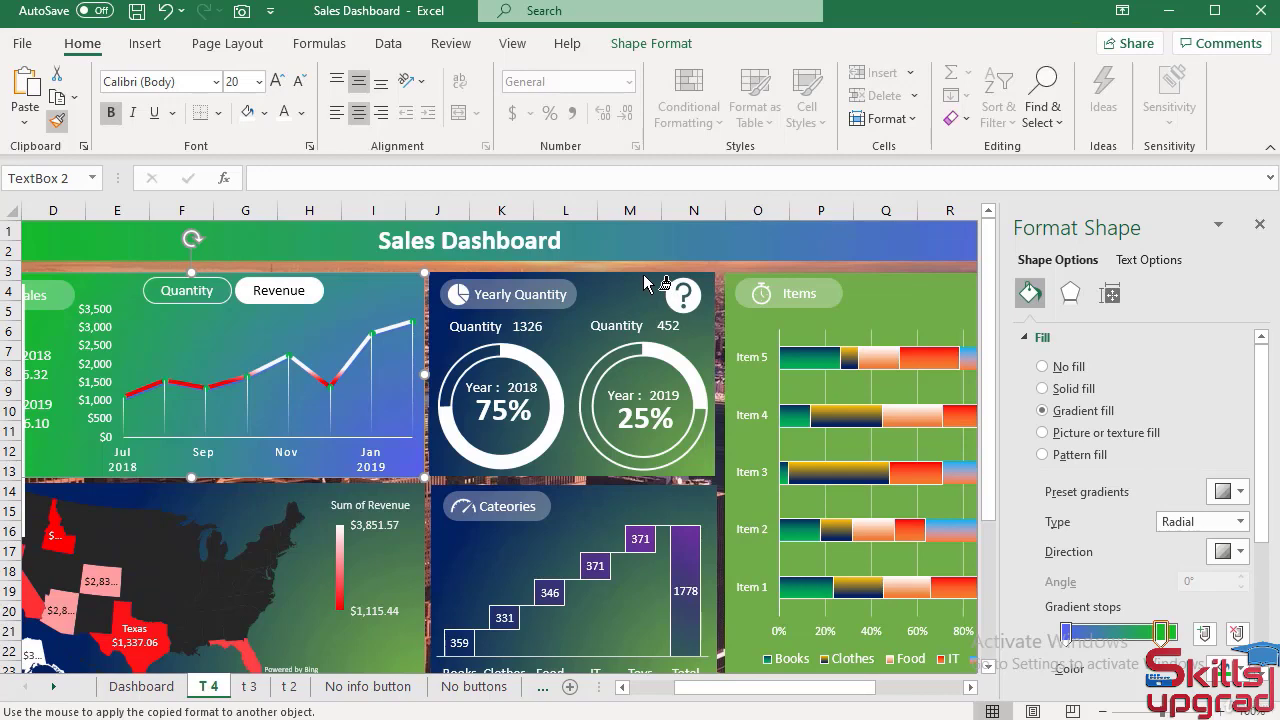
{"action": "left_click", "coordinate": [643, 274]}
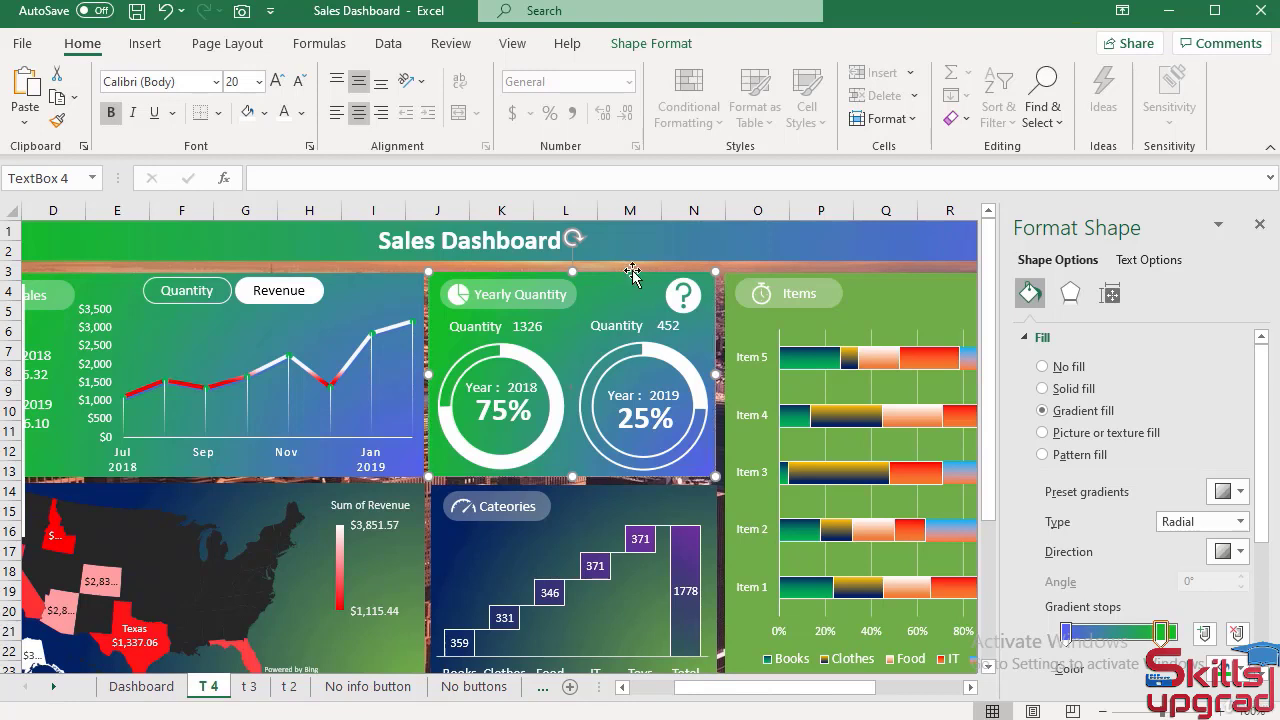
{"action": "left_click", "coordinate": [25, 122]}
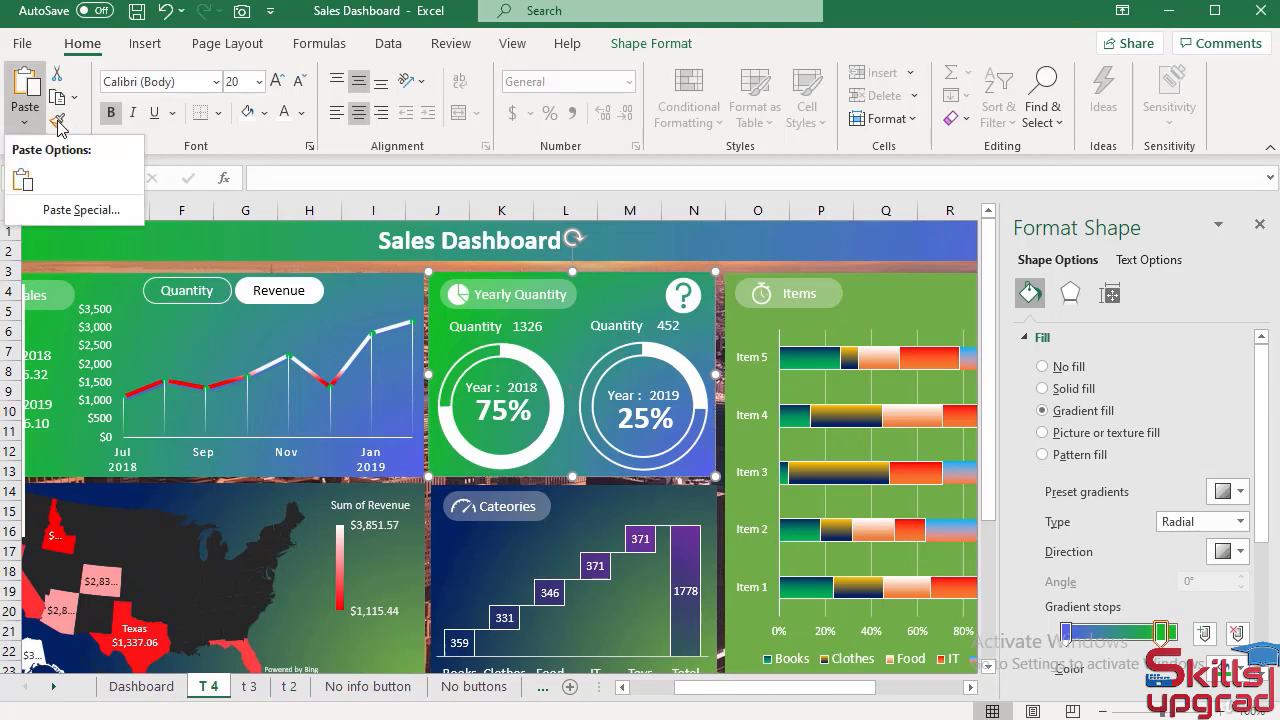
Format-paint the same green-blue gradient onto the Categories and Items panels
{"action": "left_click", "coordinate": [55, 122]}
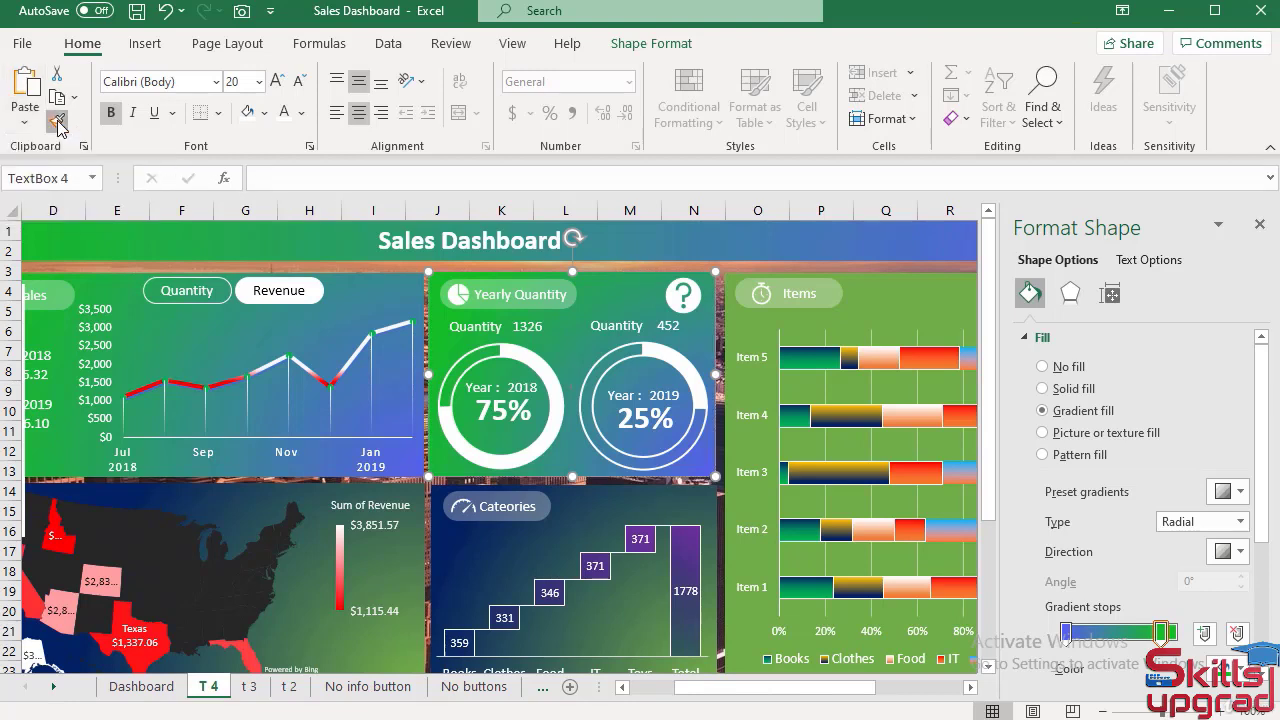
{"action": "left_click", "coordinate": [652, 488]}
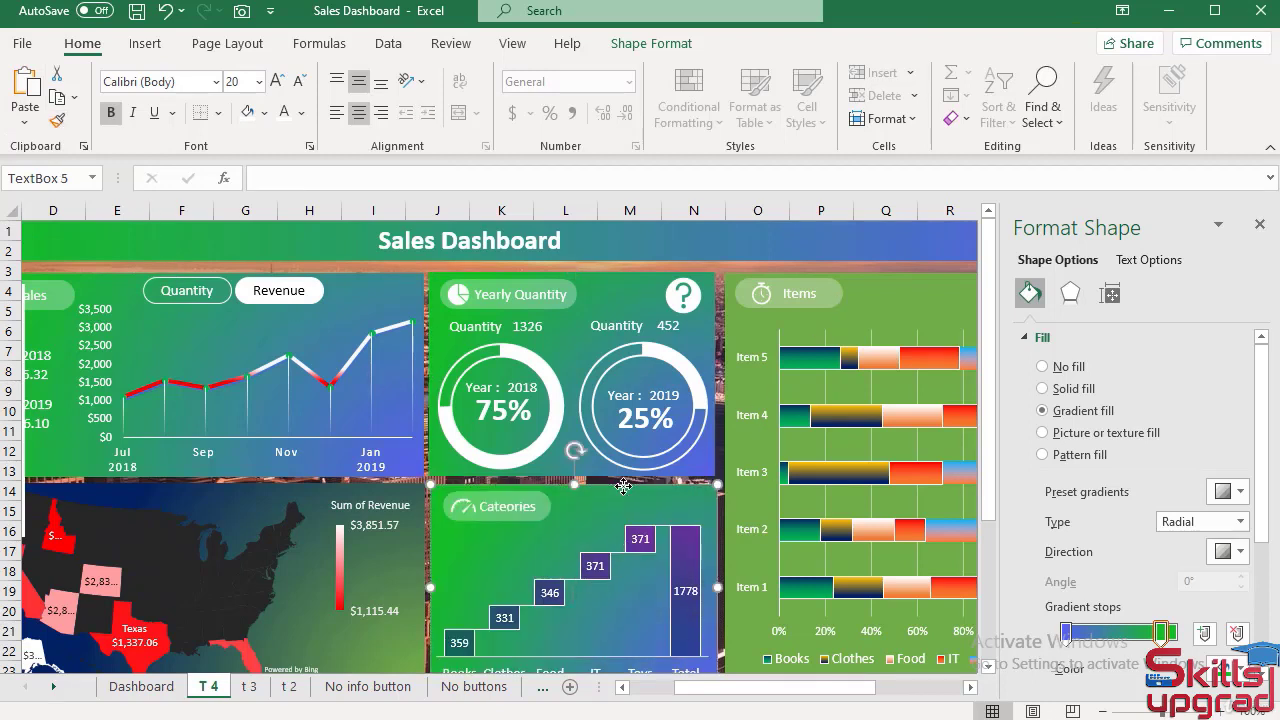
{"action": "left_click", "coordinate": [56, 120]}
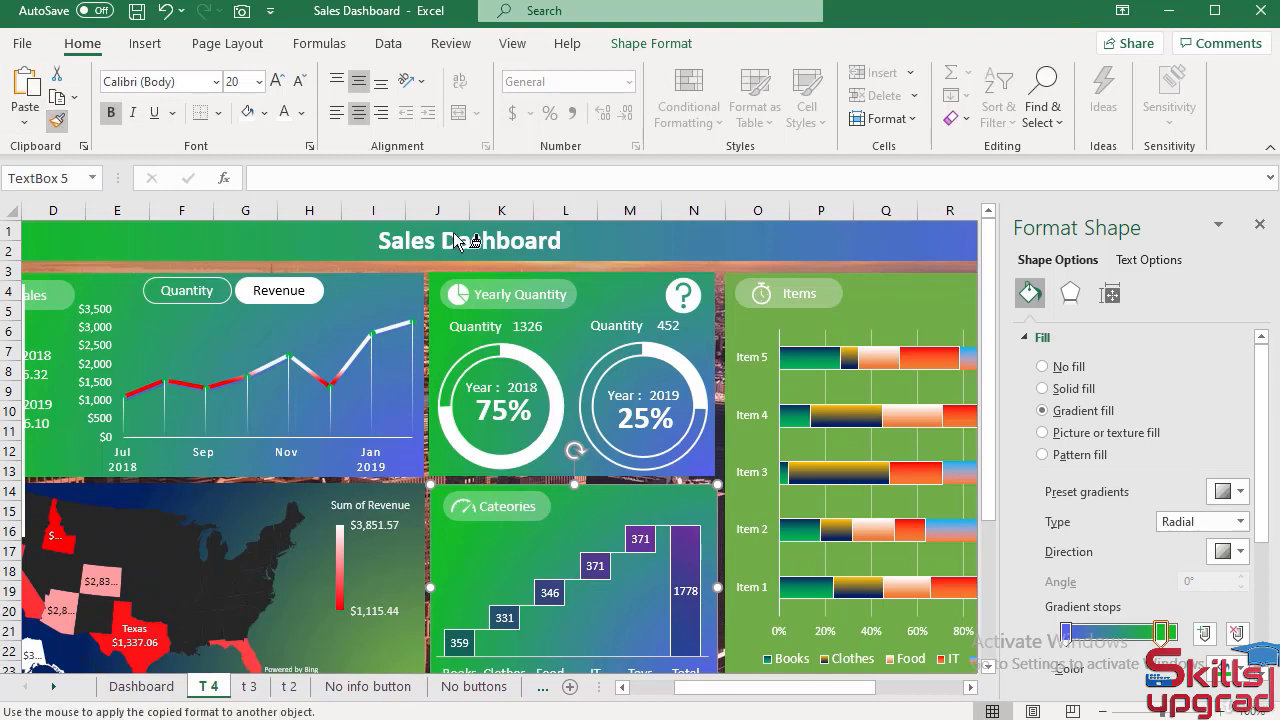
{"action": "key", "text": "ctrl+z"}
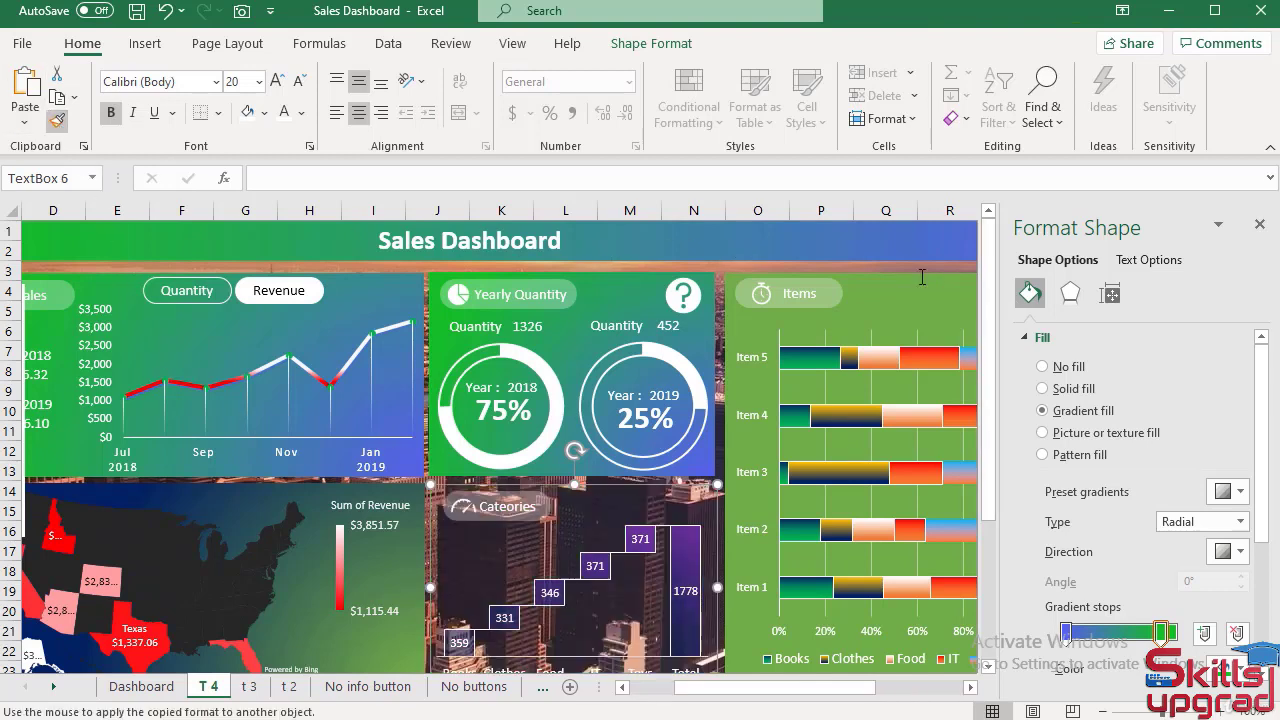
{"action": "left_click", "coordinate": [921, 277]}
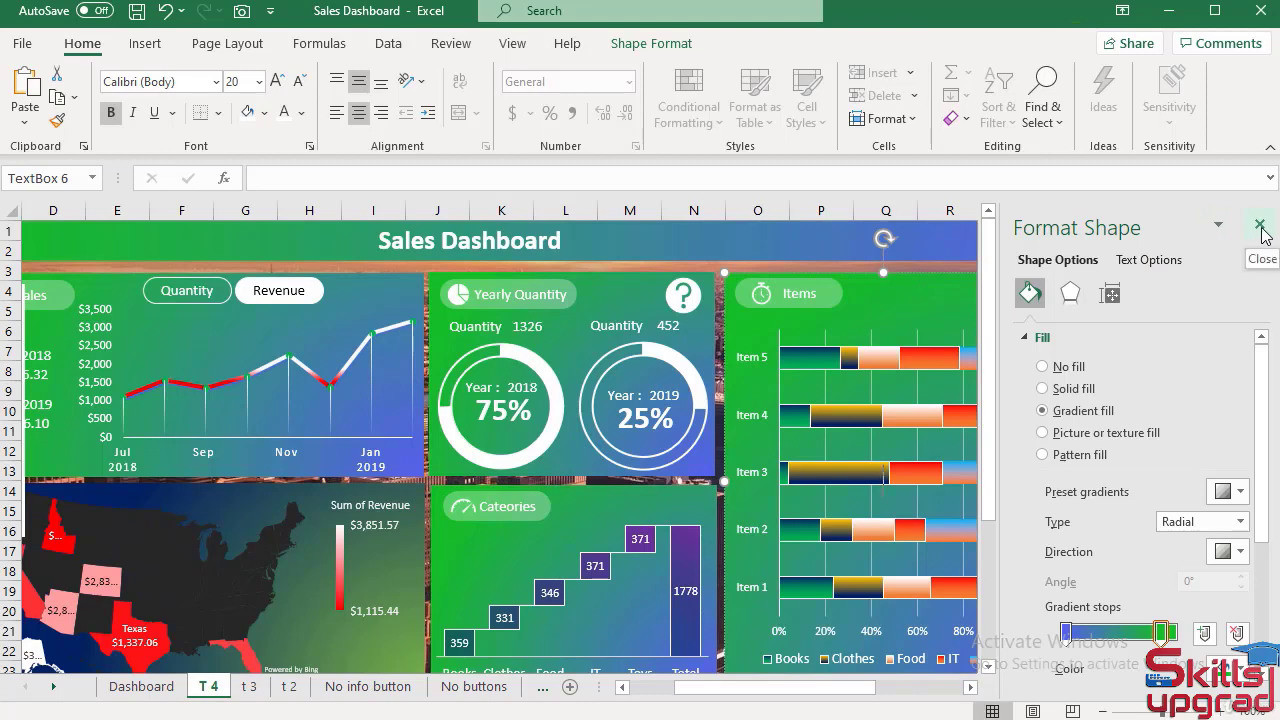
Hide the revenue map chart in the Selection Pane to reach the panel beneath
{"action": "scroll", "coordinate": [917, 401], "scroll_direction": "down", "scroll_amount": 1}
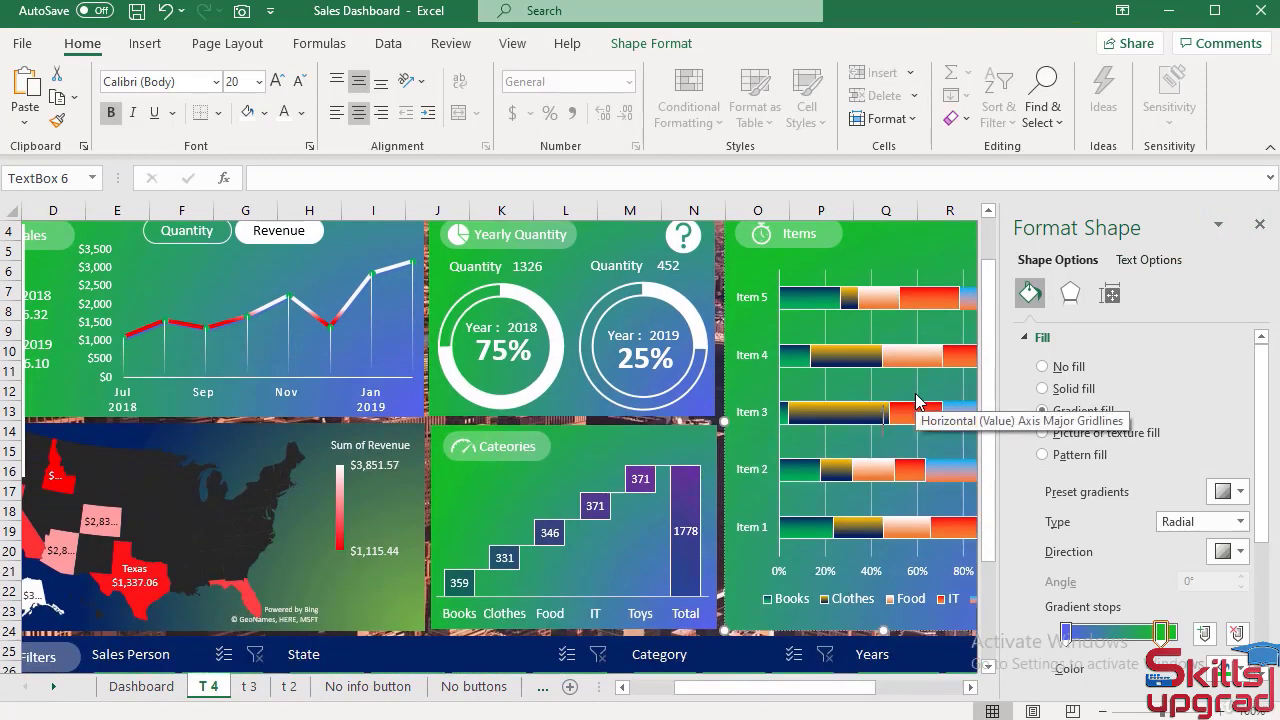
{"action": "scroll", "coordinate": [917, 401], "scroll_direction": "down", "scroll_amount": 1}
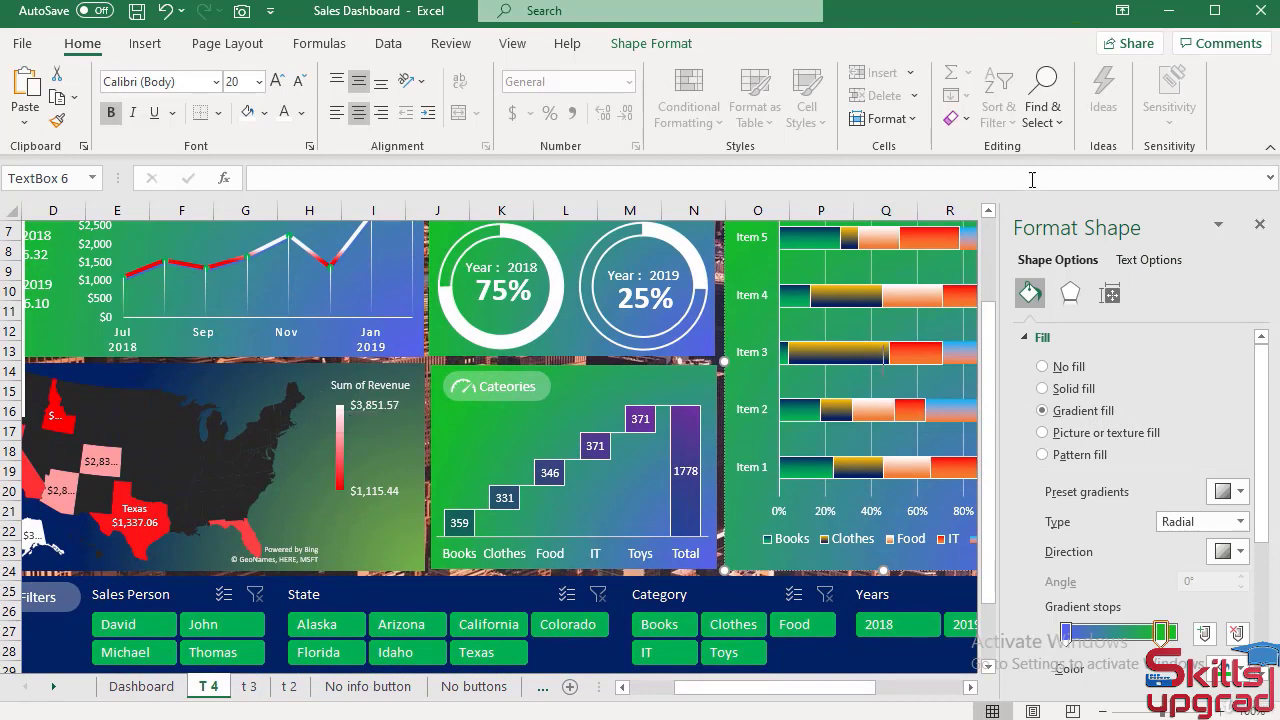
{"action": "left_click", "coordinate": [1043, 107]}
{"action": "left_click", "coordinate": [1058, 438]}
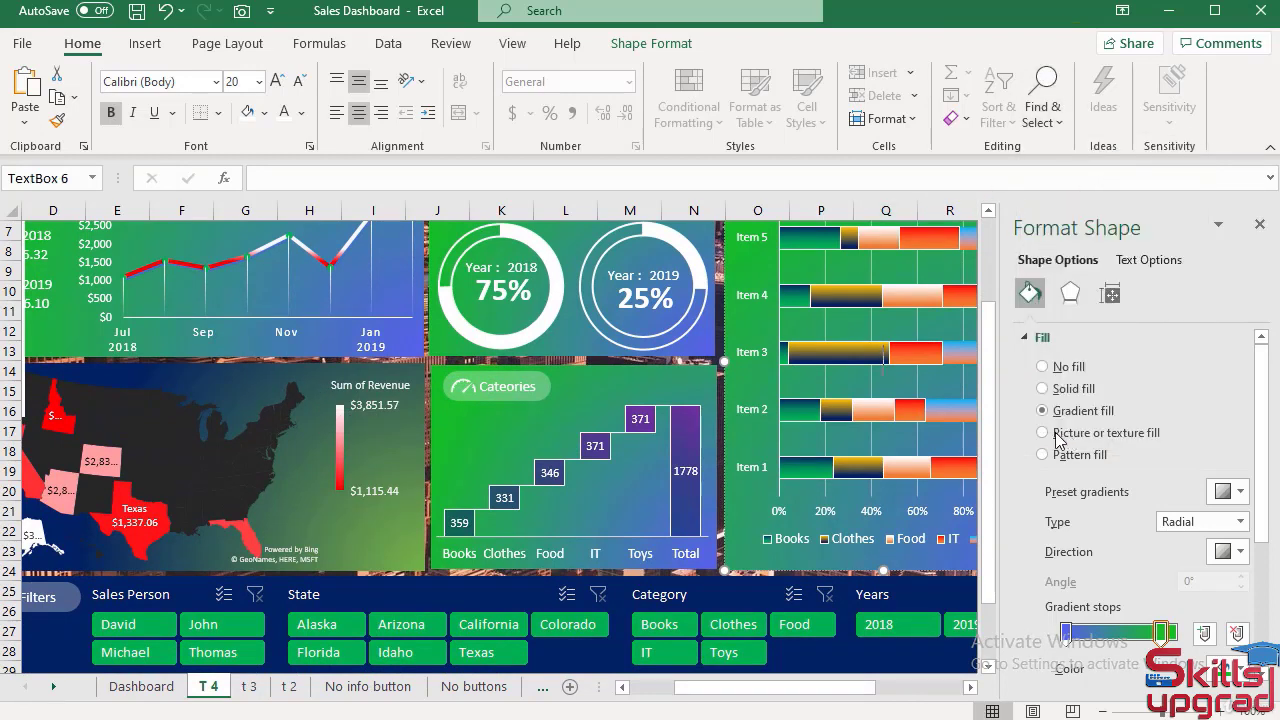
{"action": "left_click", "coordinate": [312, 472]}
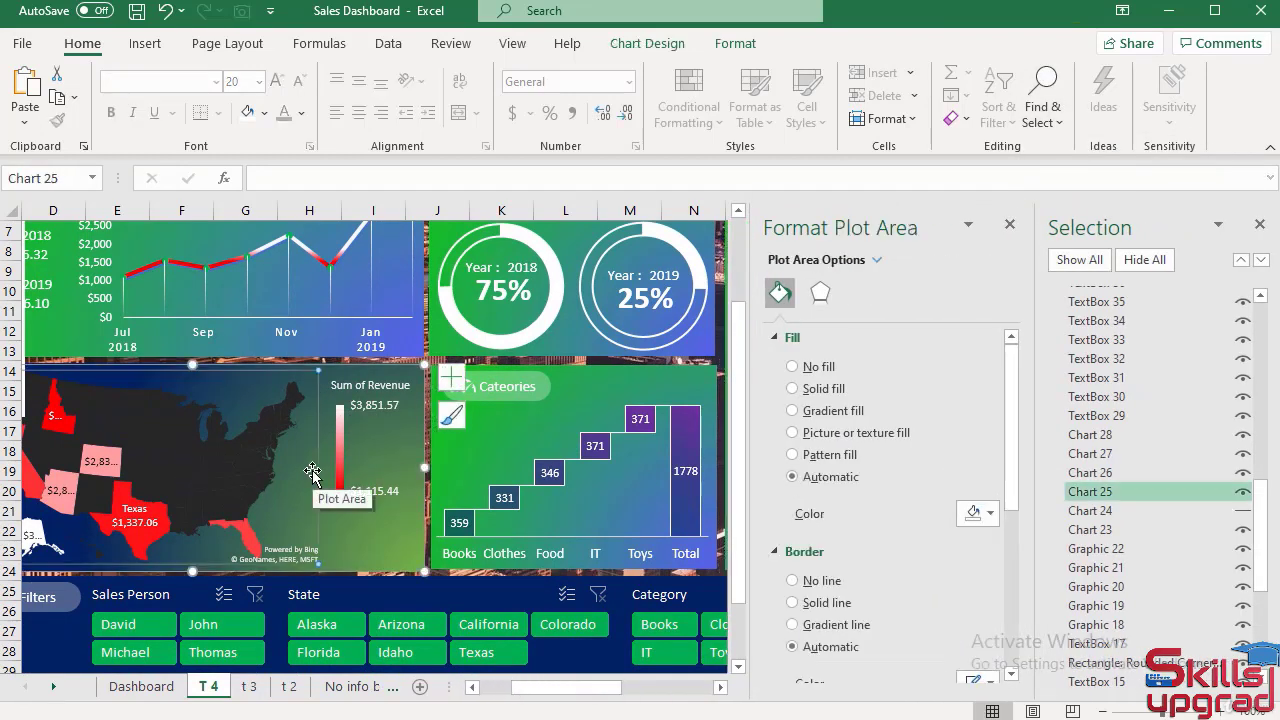
{"action": "left_click", "coordinate": [1241, 491]}
{"action": "left_click", "coordinate": [1241, 510]}
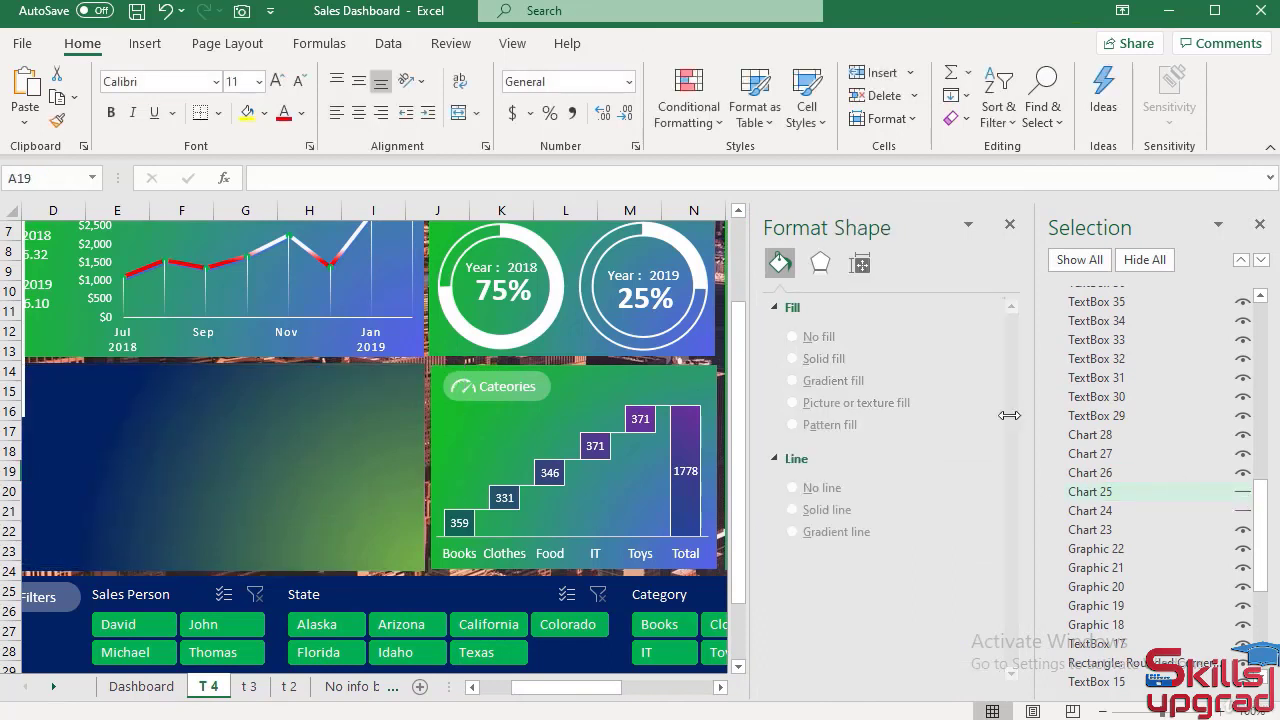
Paint the Categories panel's green-blue gradient onto the map panel, then show the map and close the pane
{"action": "left_click", "coordinate": [649, 370]}
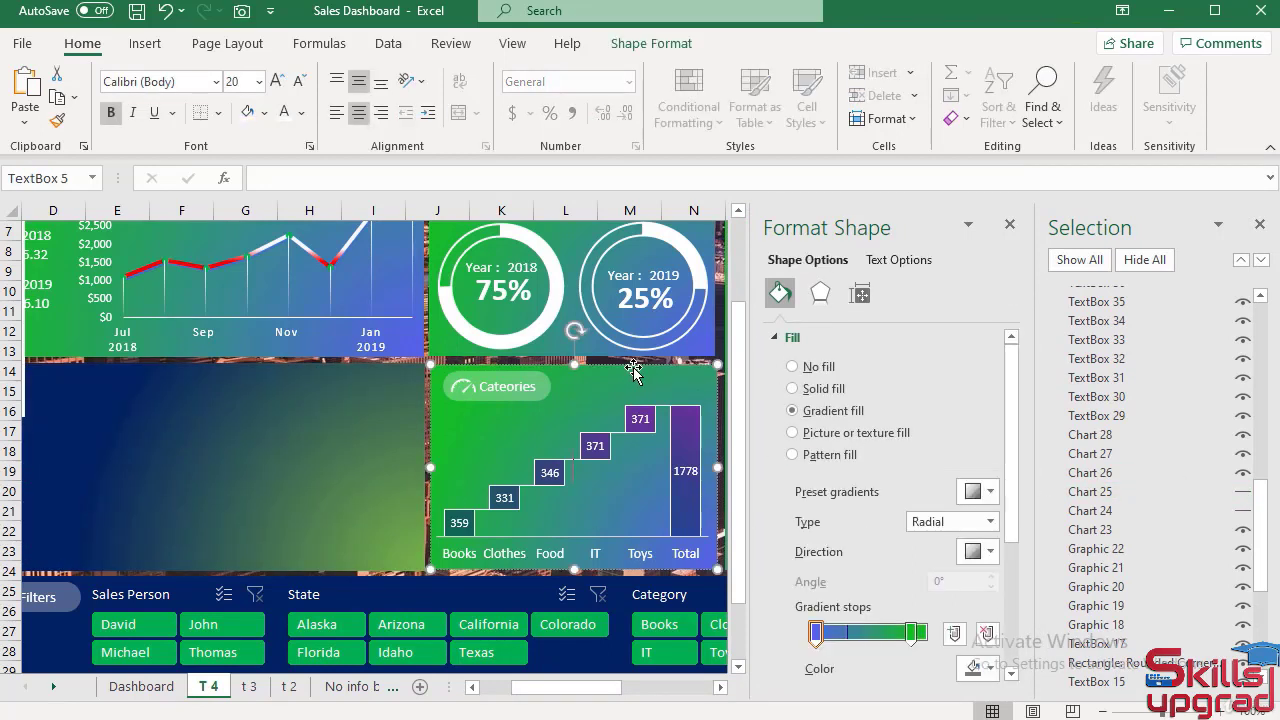
{"action": "left_click", "coordinate": [57, 120]}
{"action": "left_click", "coordinate": [207, 417]}
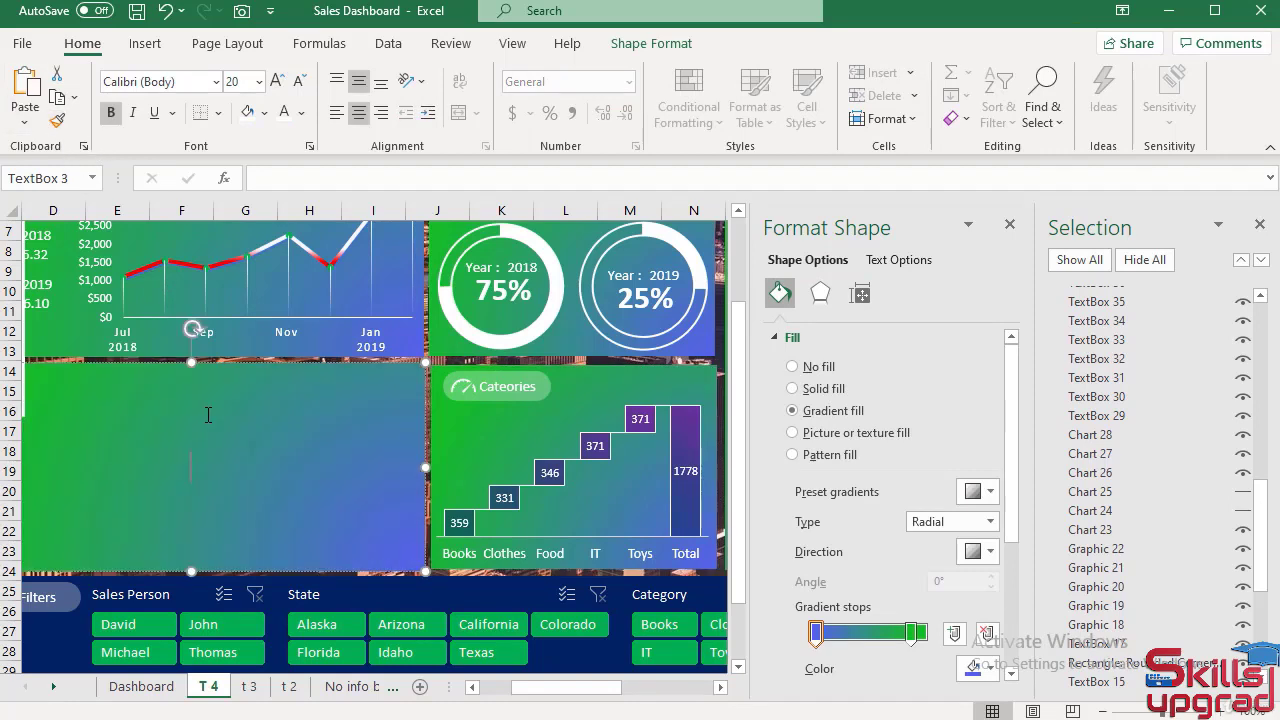
{"action": "left_click", "coordinate": [1243, 492]}
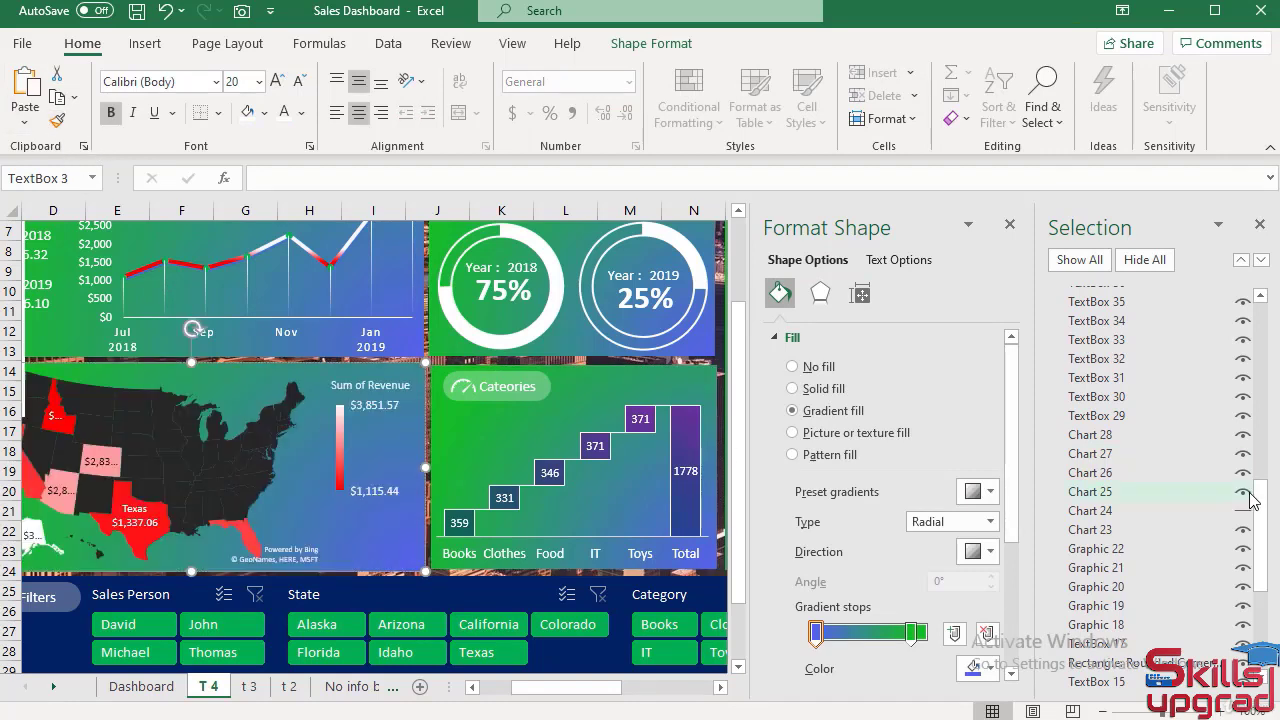
{"action": "left_click", "coordinate": [1260, 227]}
{"action": "left_click", "coordinate": [1260, 228]}
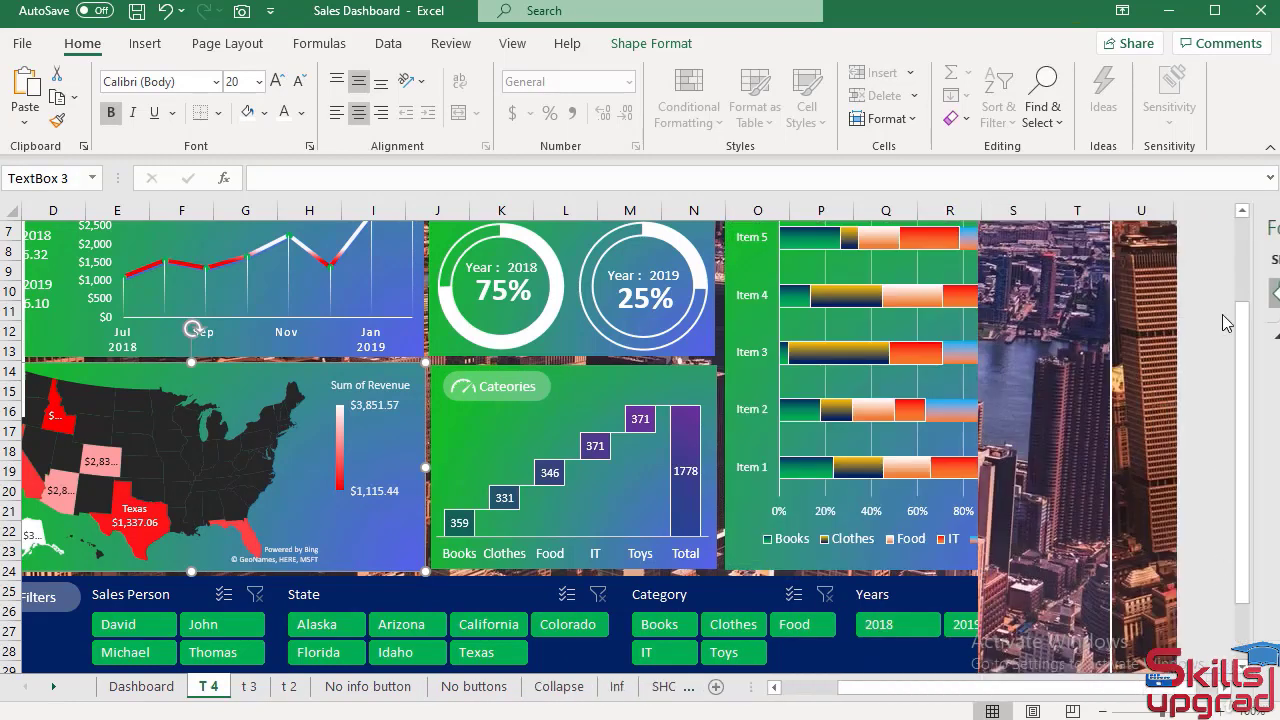
{"action": "left_click_drag", "start_coordinate": [1000, 687], "coordinate": [900, 690]}
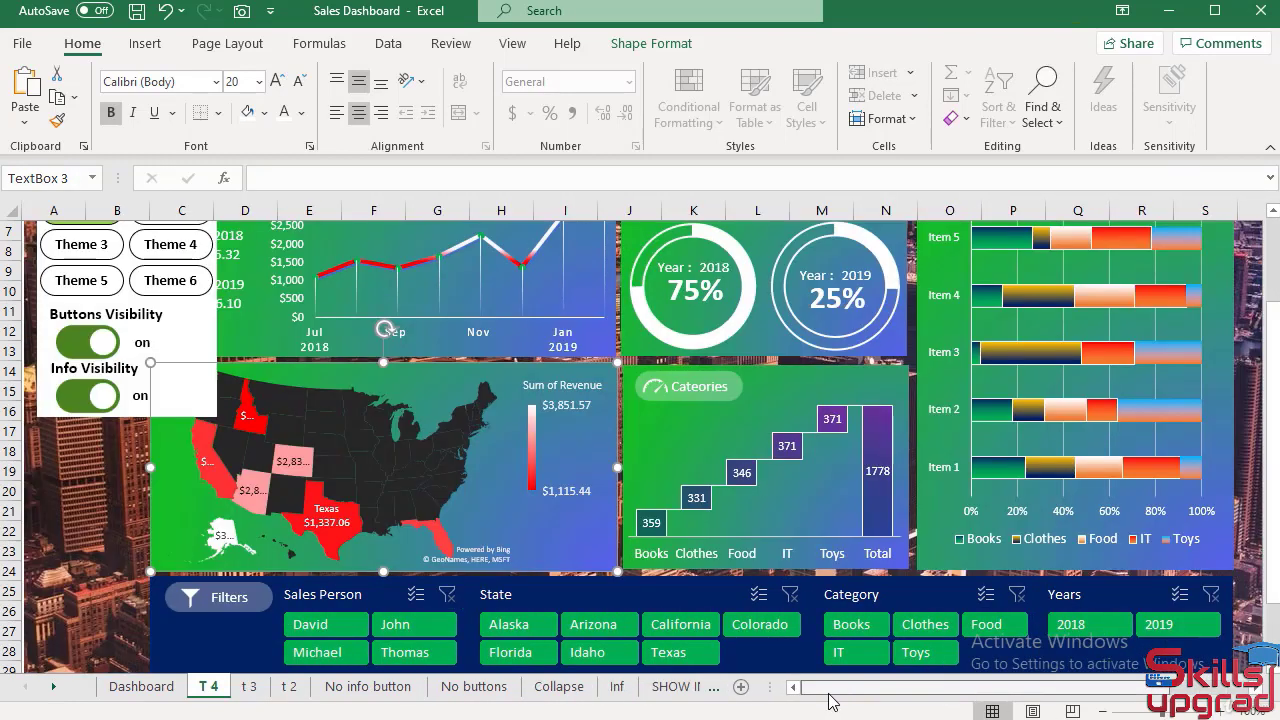
{"action": "left_click", "coordinate": [93, 532]}
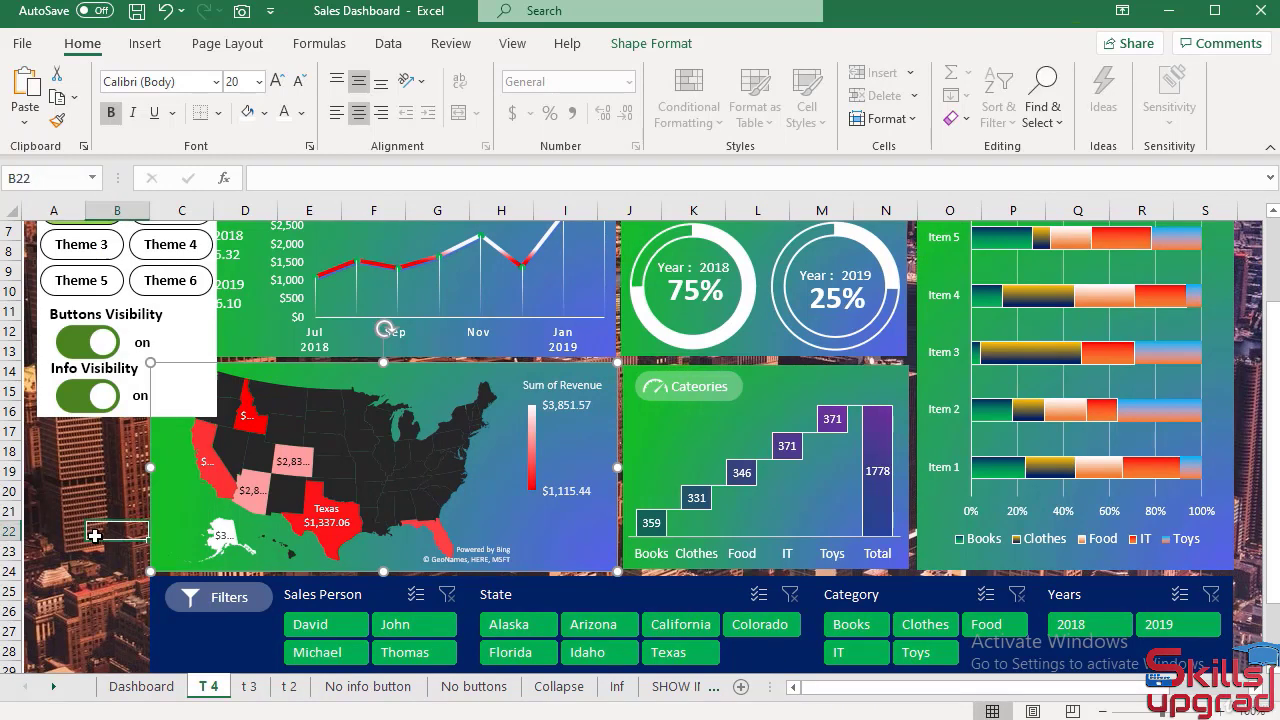
{"action": "scroll", "coordinate": [95, 534], "scroll_direction": "up", "scroll_amount": 2}
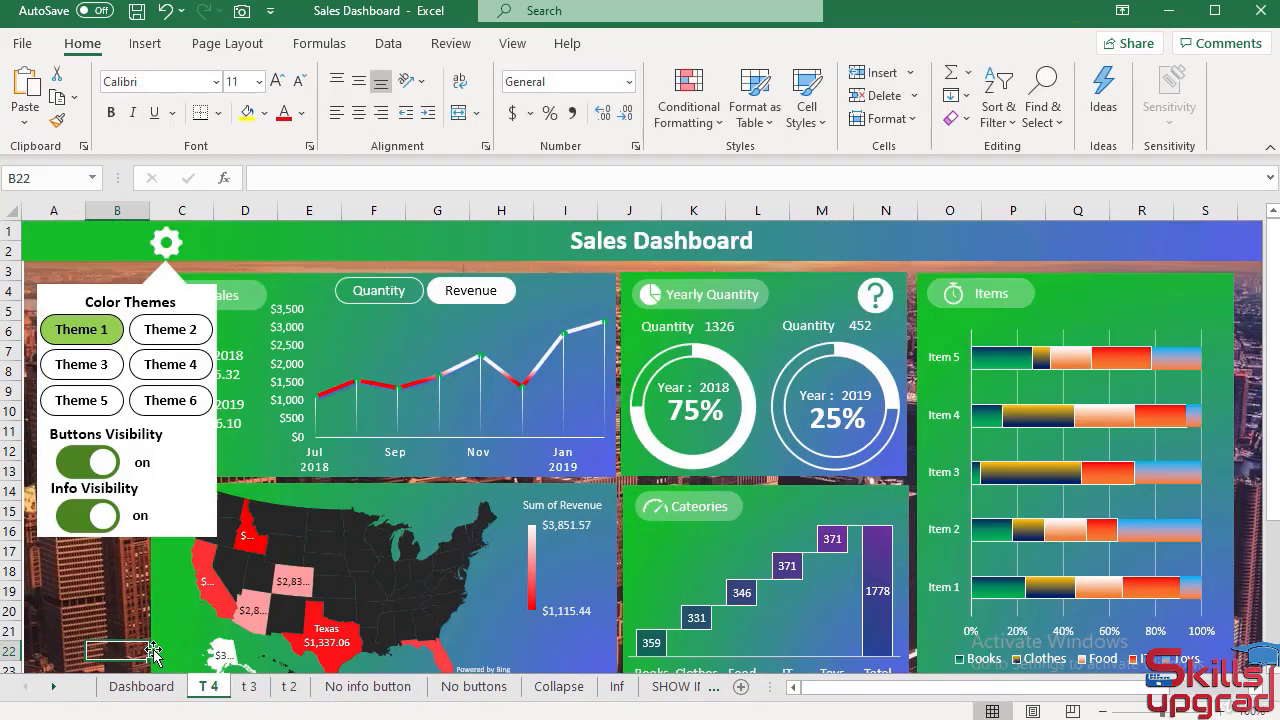